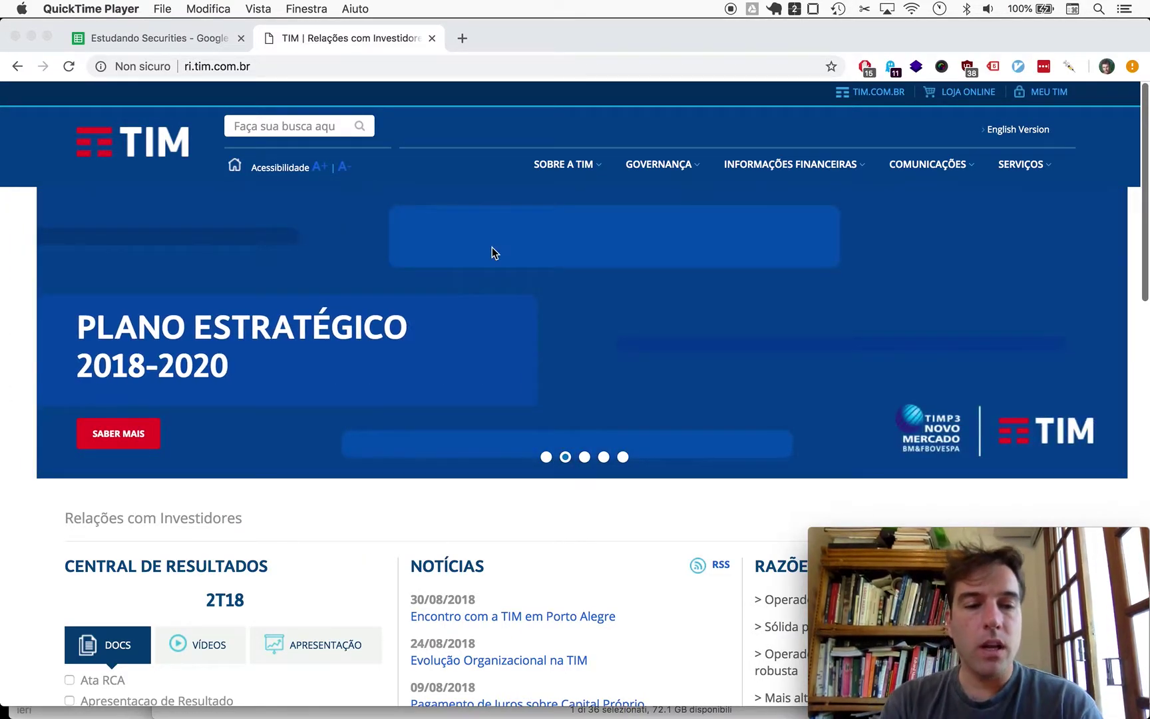
On the TIM IR site, go to Informações Financeiras > Central de Resultados
scroll(46, 577, "down", 6)
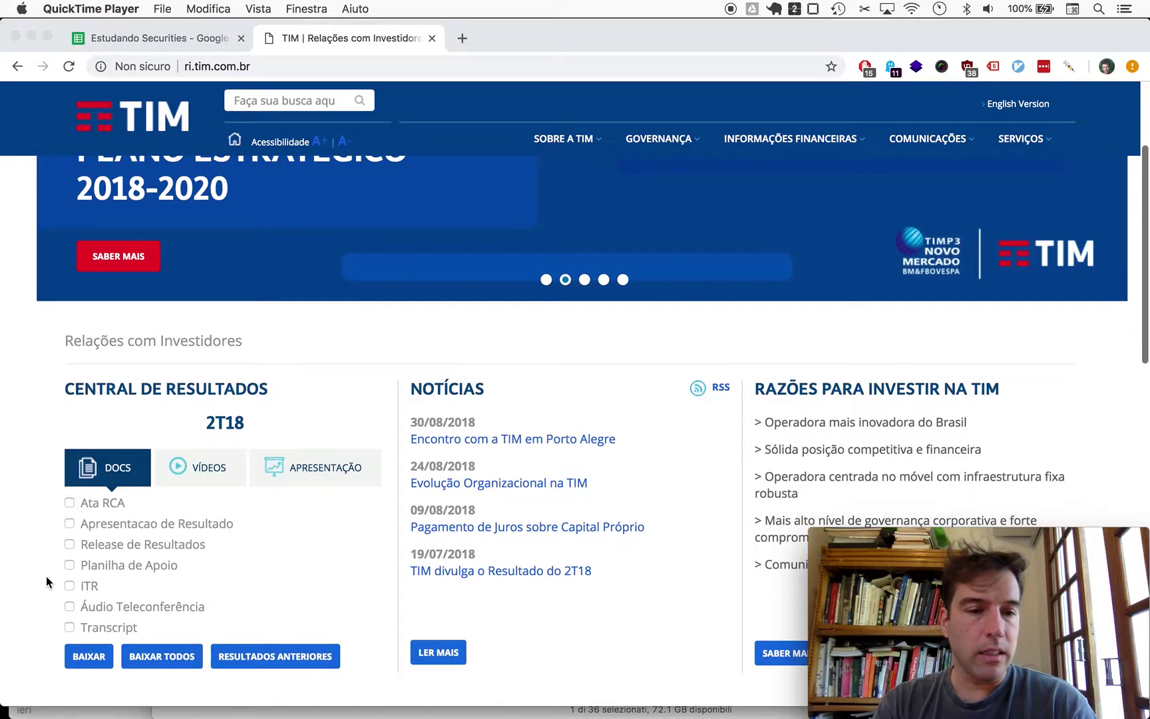
scroll(46, 575, "up", 3)
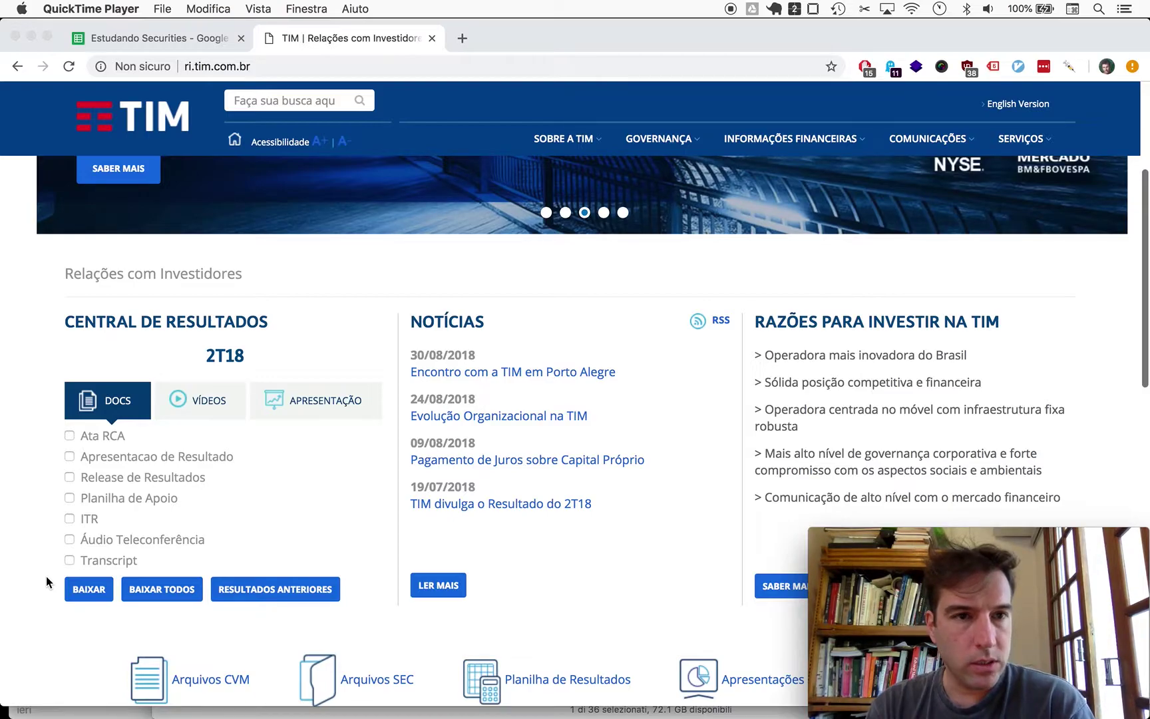
scroll(46, 575, "down", 4)
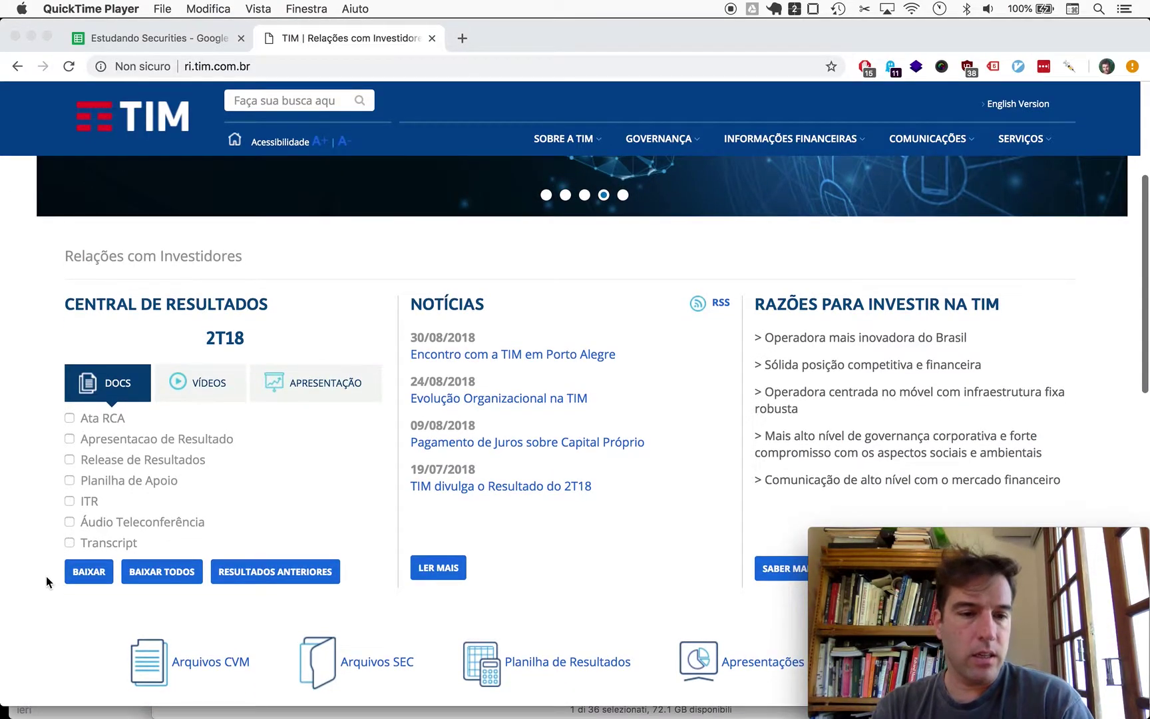
scroll(46, 576, "up", 3)
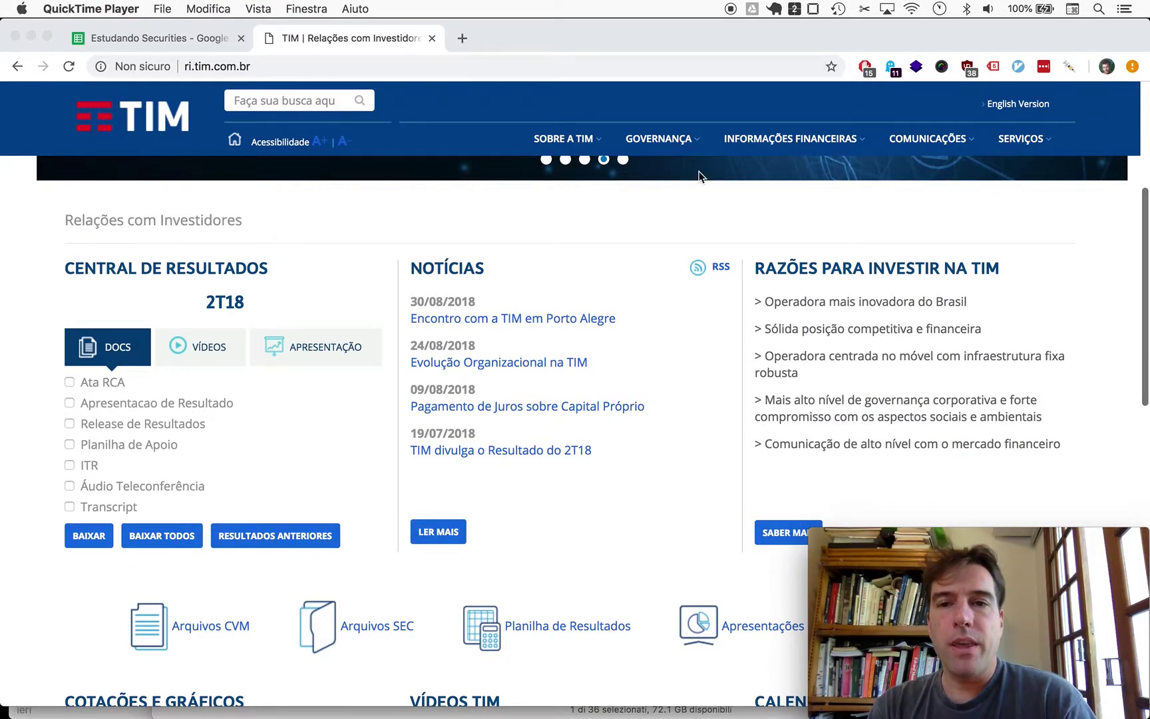
left_click(841, 140)
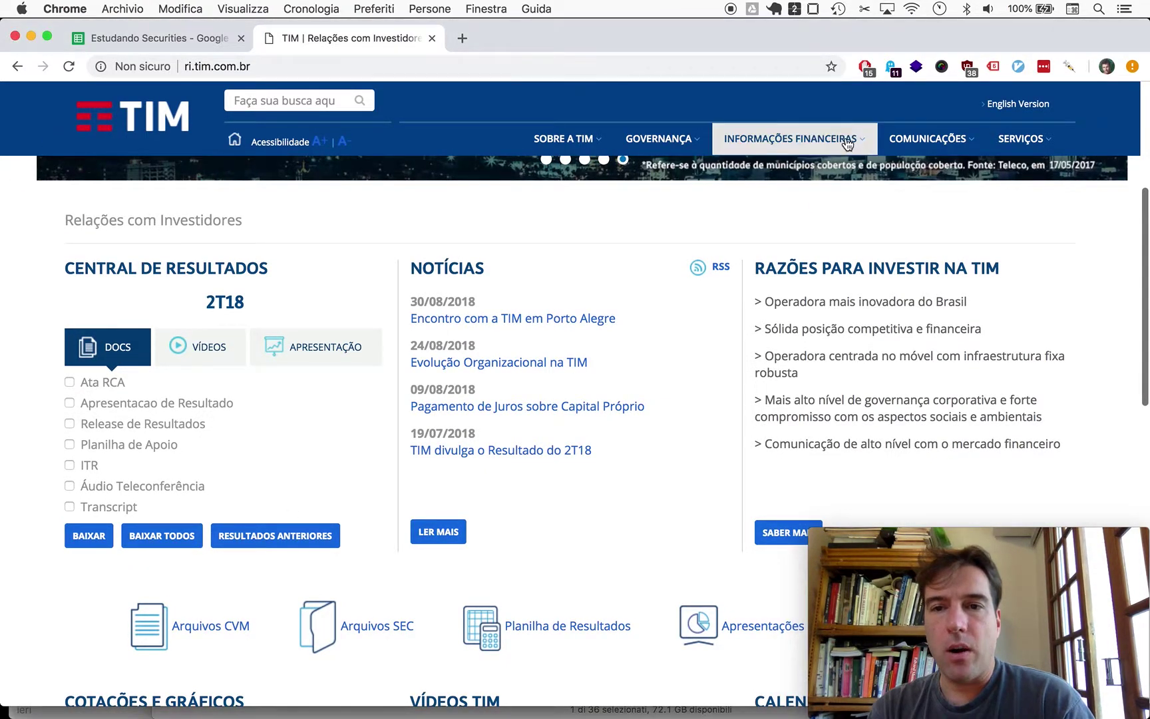
mouse_move(799, 151)
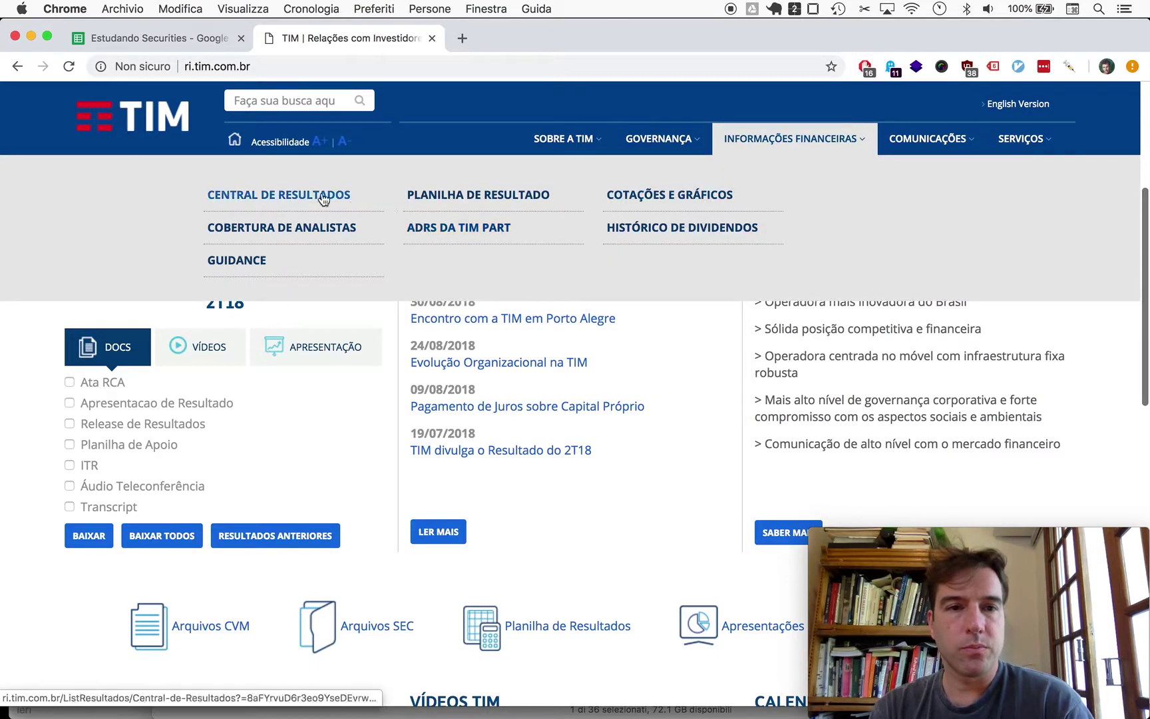
left_click(302, 192)
In Estudando Securities, view the Tim Participações and average rows and select period cell B2912
key("ctrl+shift+Tab")
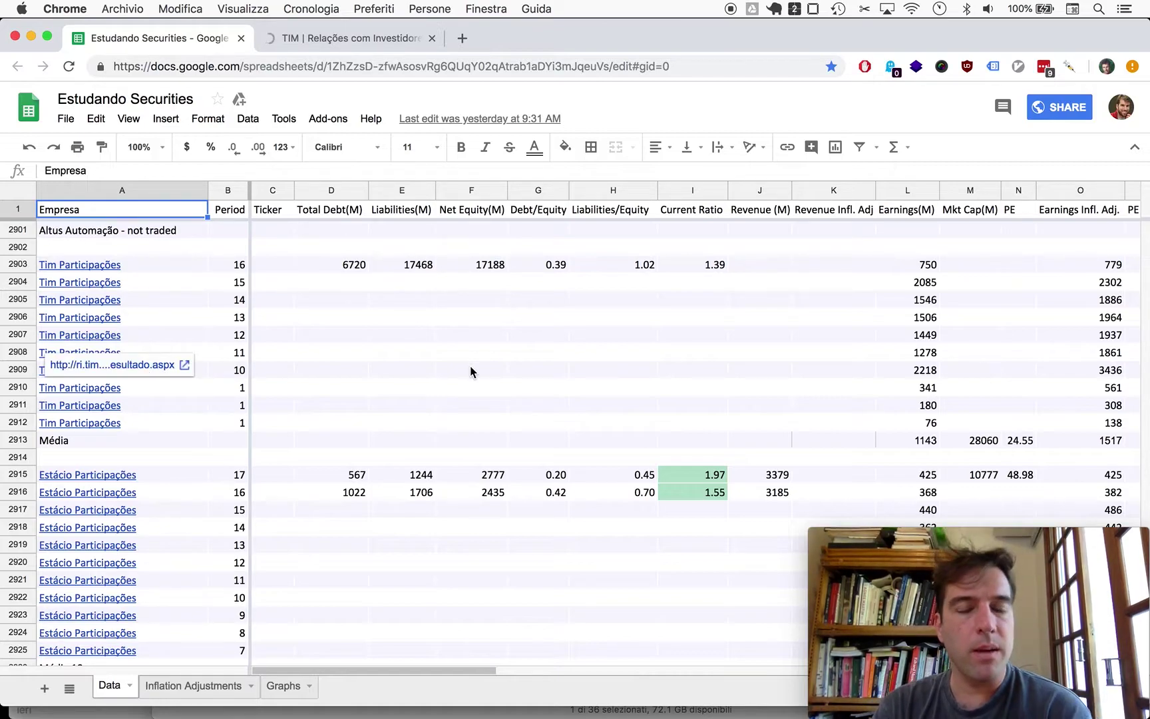
scroll(470, 371, "up", 3)
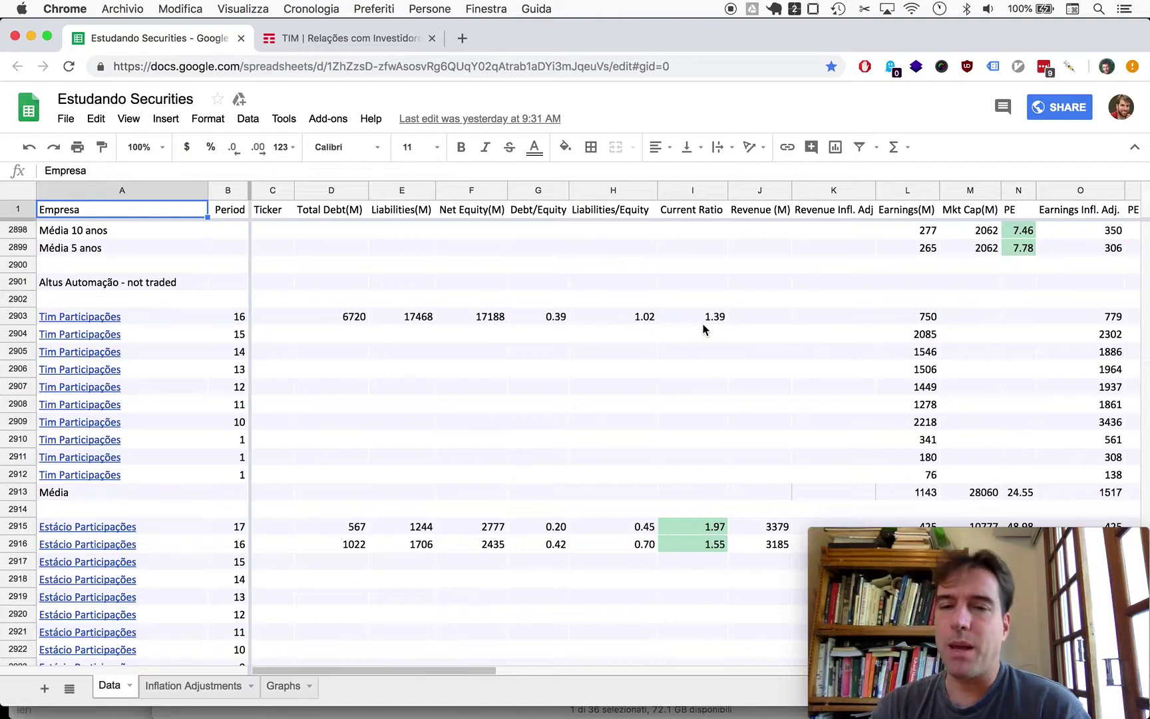
scroll(827, 356, "right", 5)
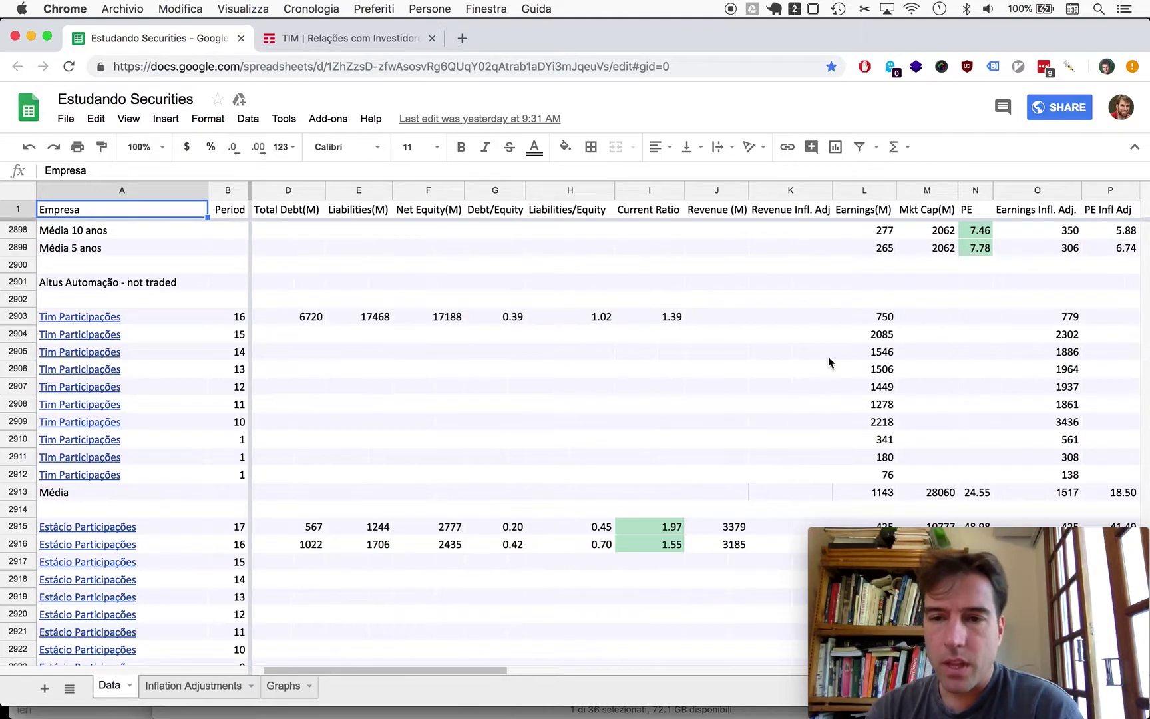
scroll(827, 356, "right", 2)
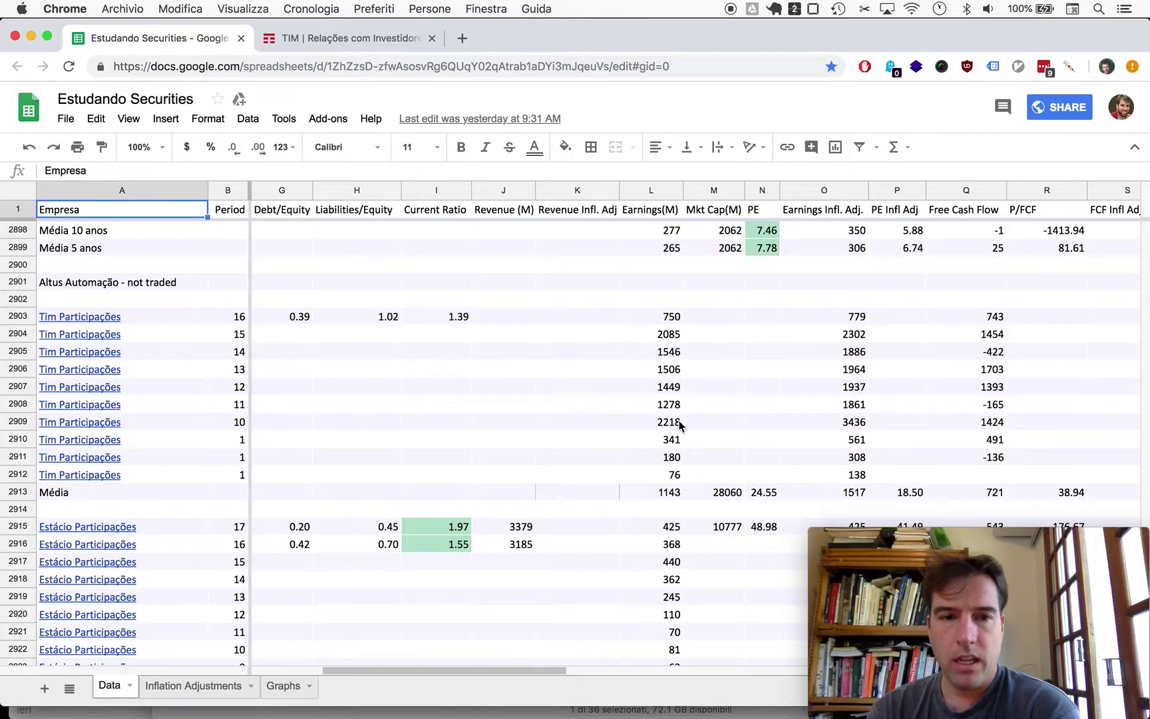
scroll(679, 424, "right", 3)
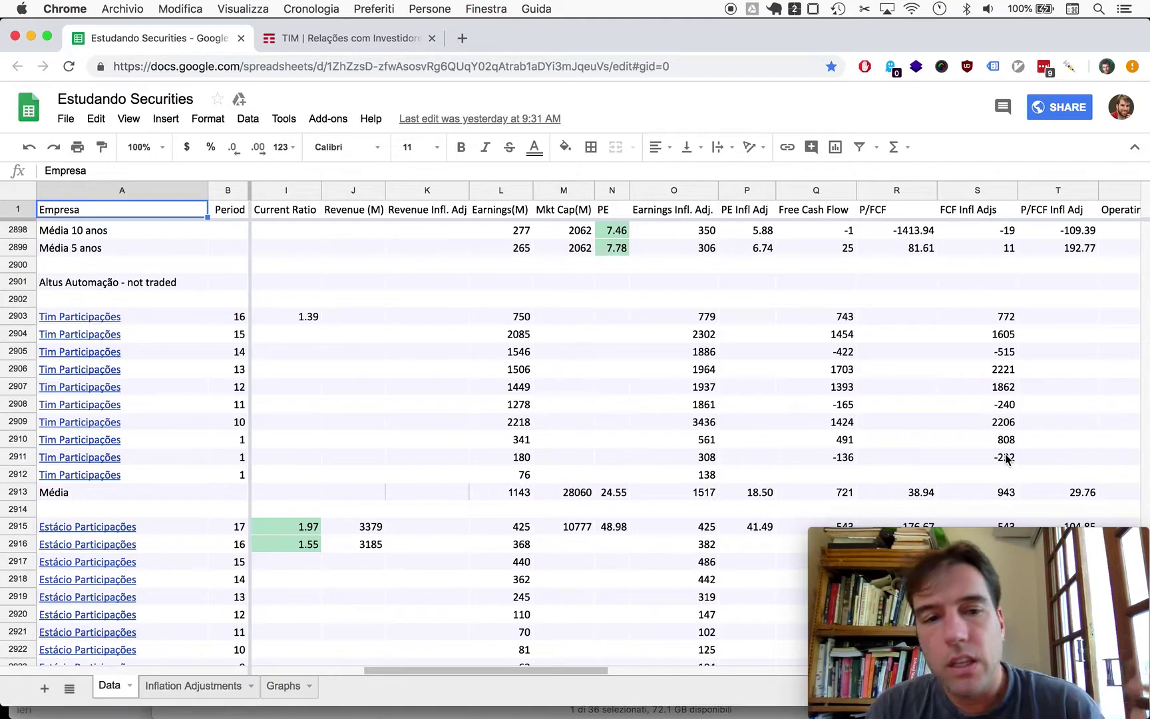
left_click(234, 477)
Set the last Tim Participações period in B2912 to 7, leaving B2911 unchanged
type("7")
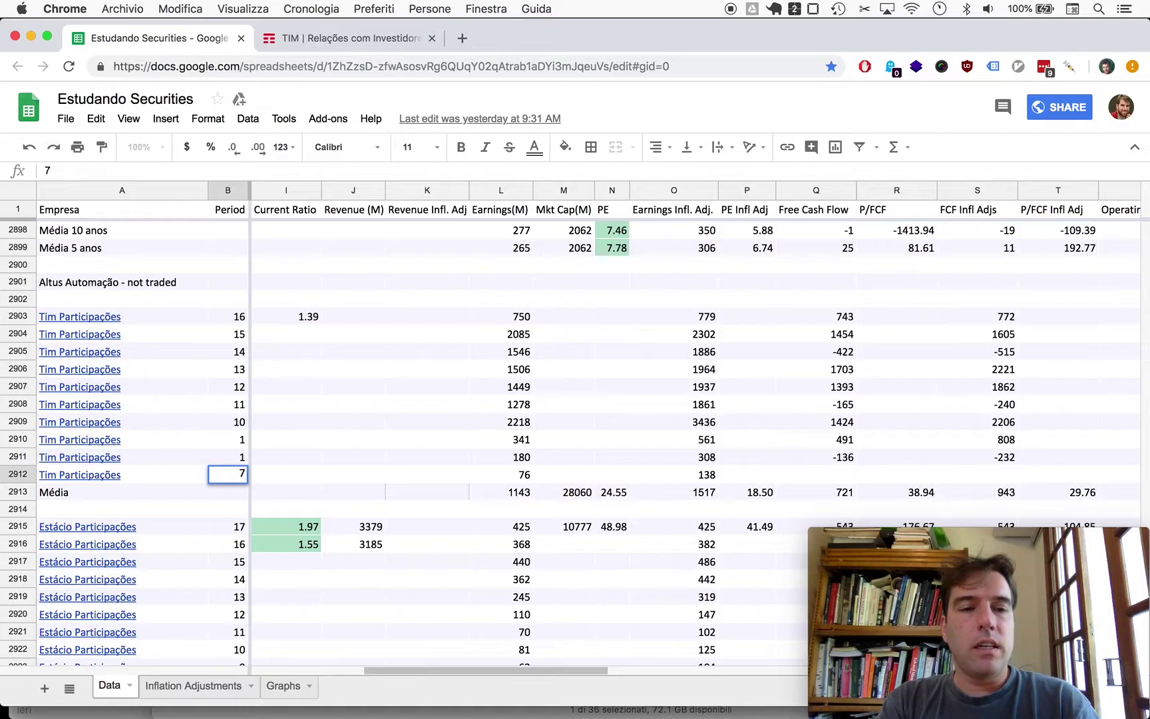
key("Return")
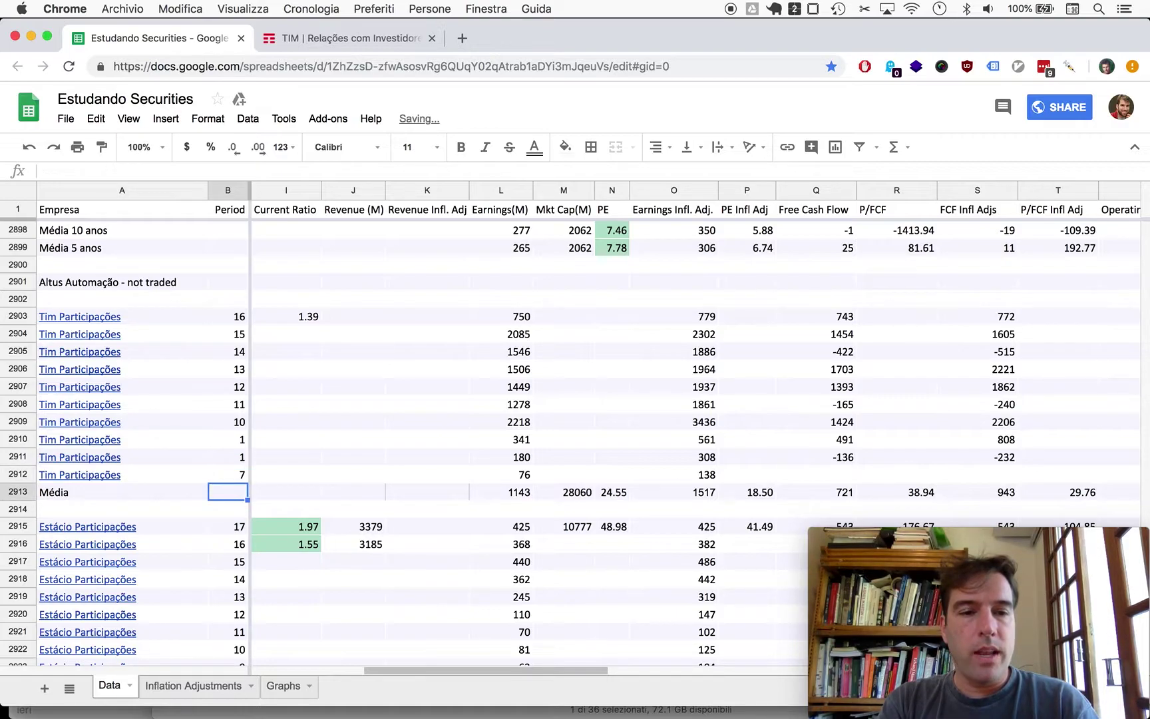
key("Up")
key("Up")
key("Return")
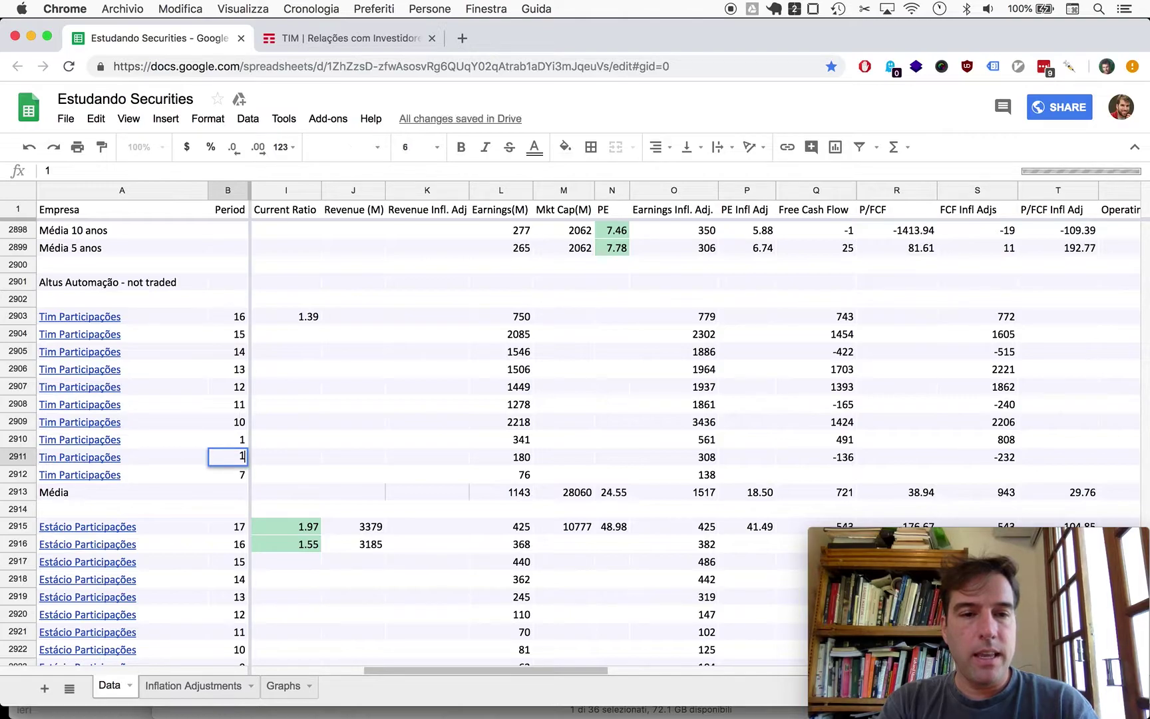
key("BackSpace")
type("nextye")
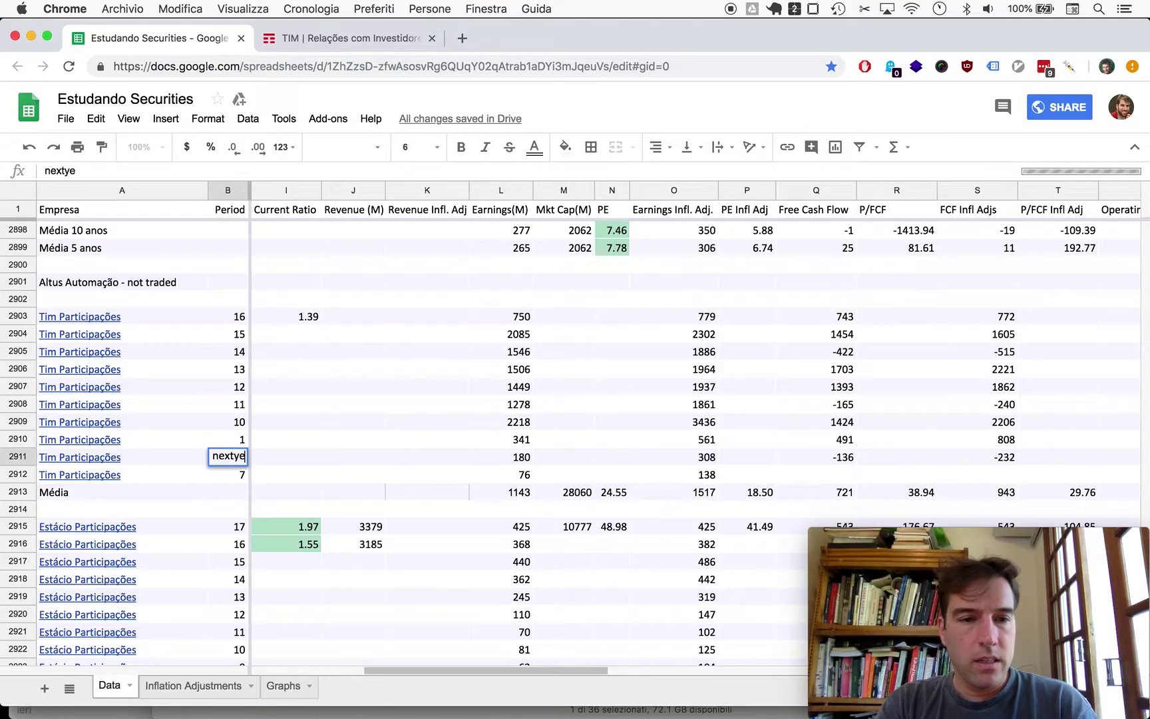
key("Escape")
Copy B2911's OFFSET period formula into B2903:B2910
key("Up")
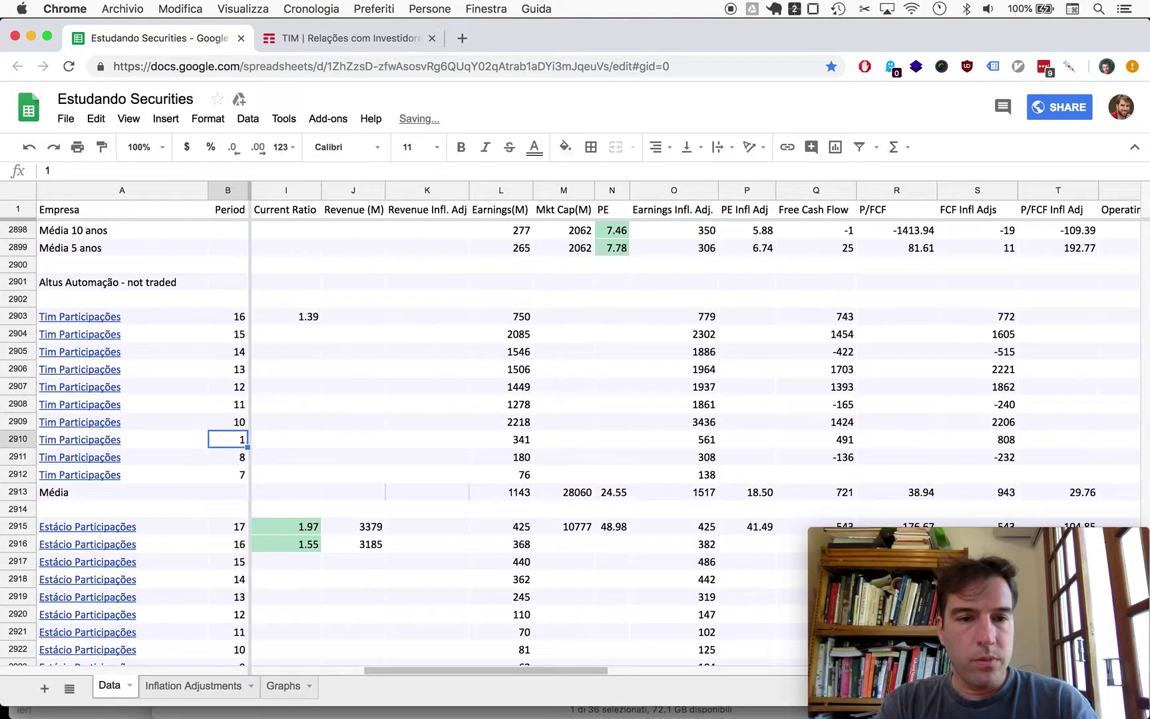
key("ctrl+shift+Up")
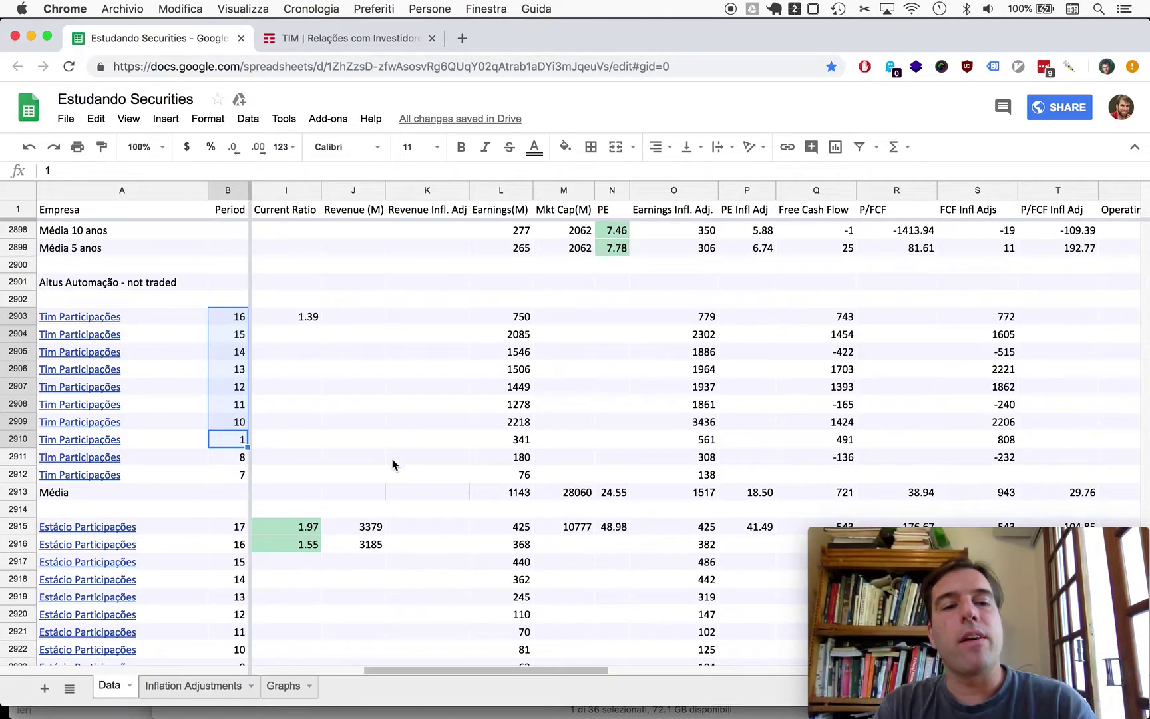
key("Down")
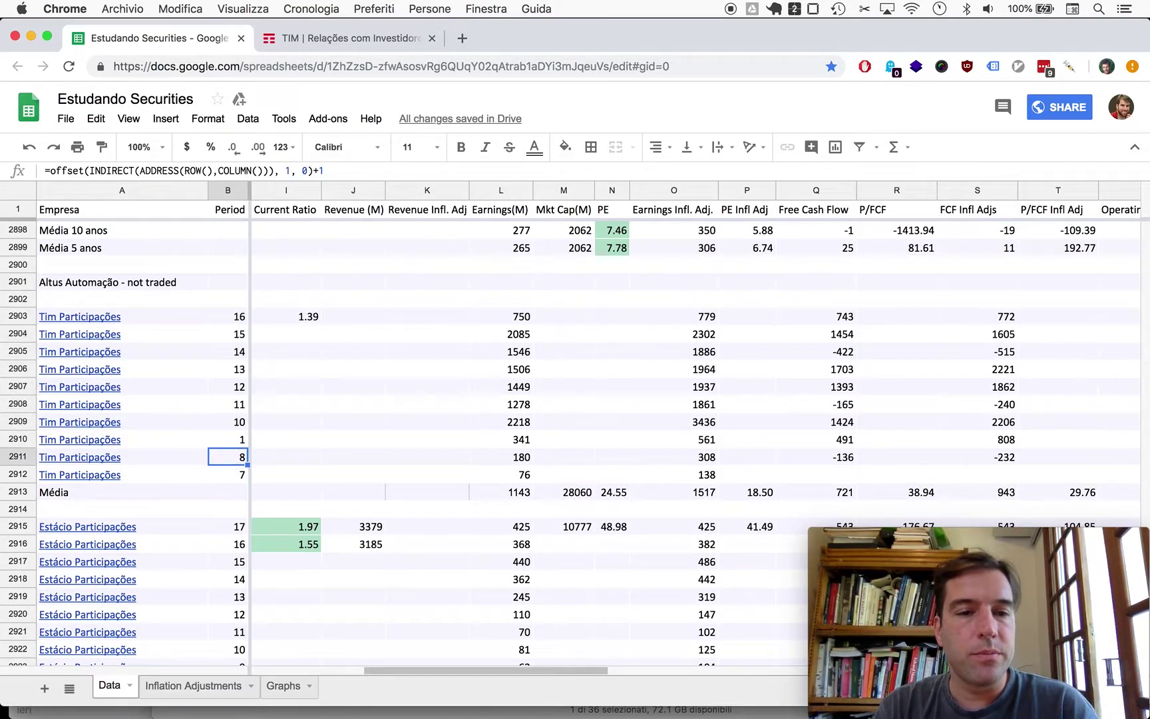
key("ctrl+c")
key("Up")
key("shift+Up")
key("shift+Up")
key("shift+Up")
key("shift+Up")
key("shift+Up")
key("shift+Up")
key("shift+Up")
key("ctrl+v")
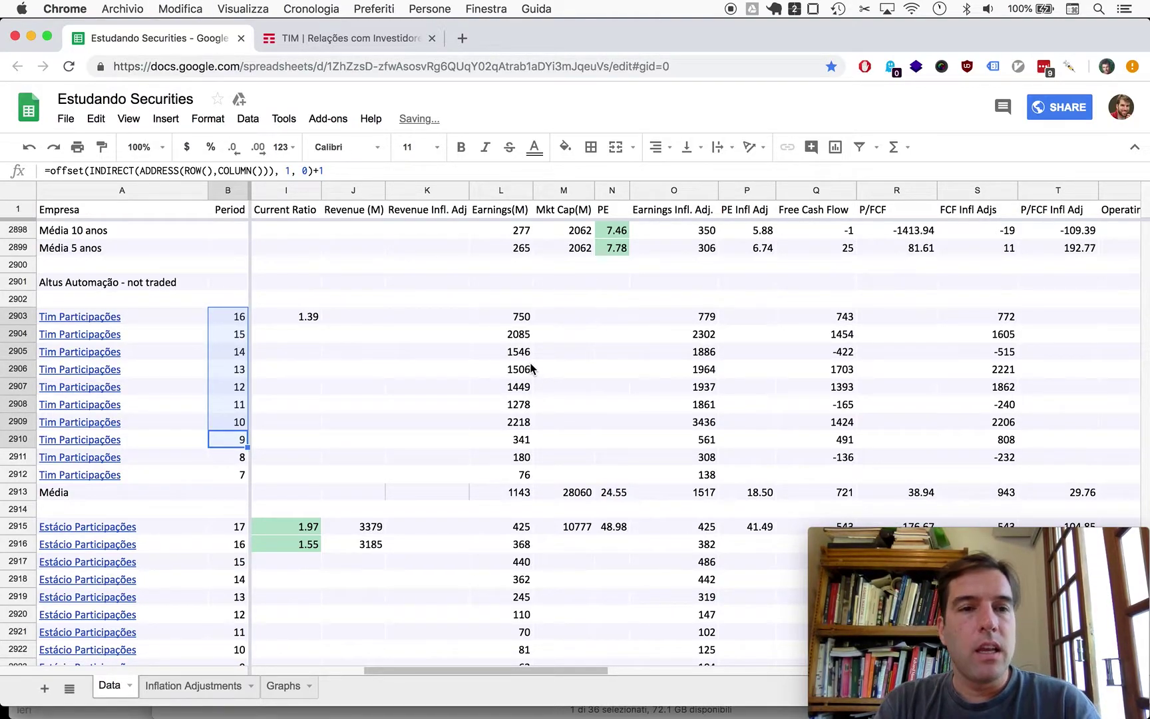
Insert a row above 2903 and paste the Tim Participações link into A2903
left_click(7, 320)
right_click(25, 319)
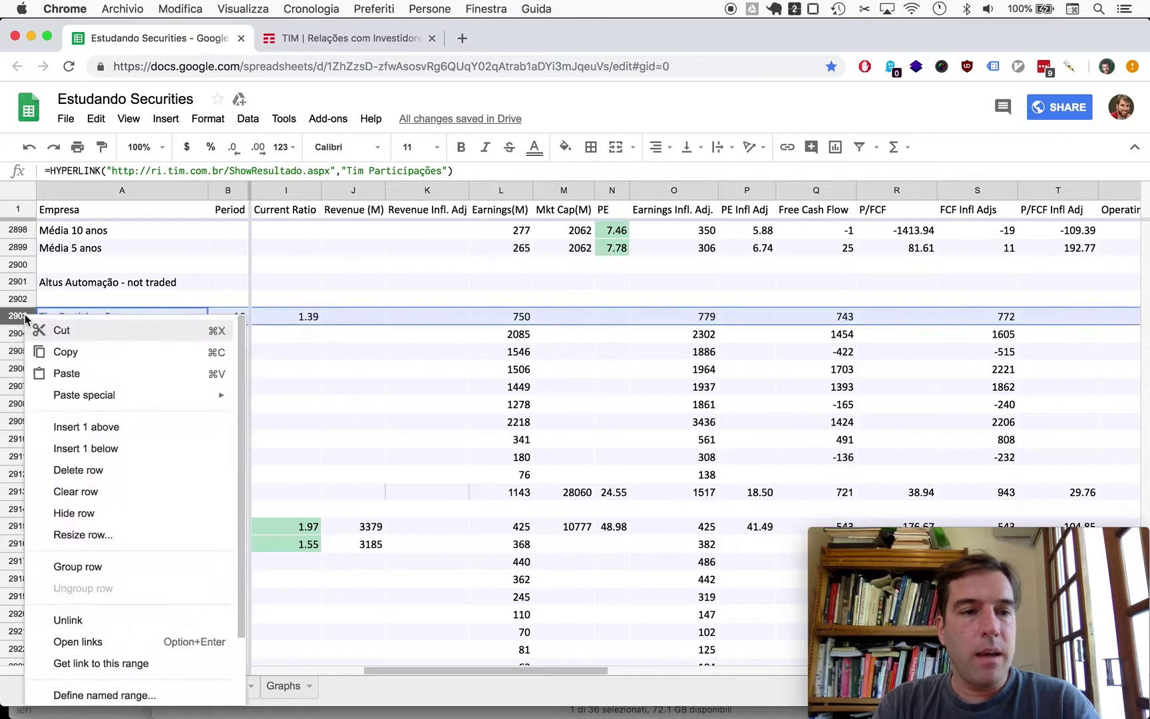
left_click(71, 428)
key("Down")
key("cmd+c")
key("Up")
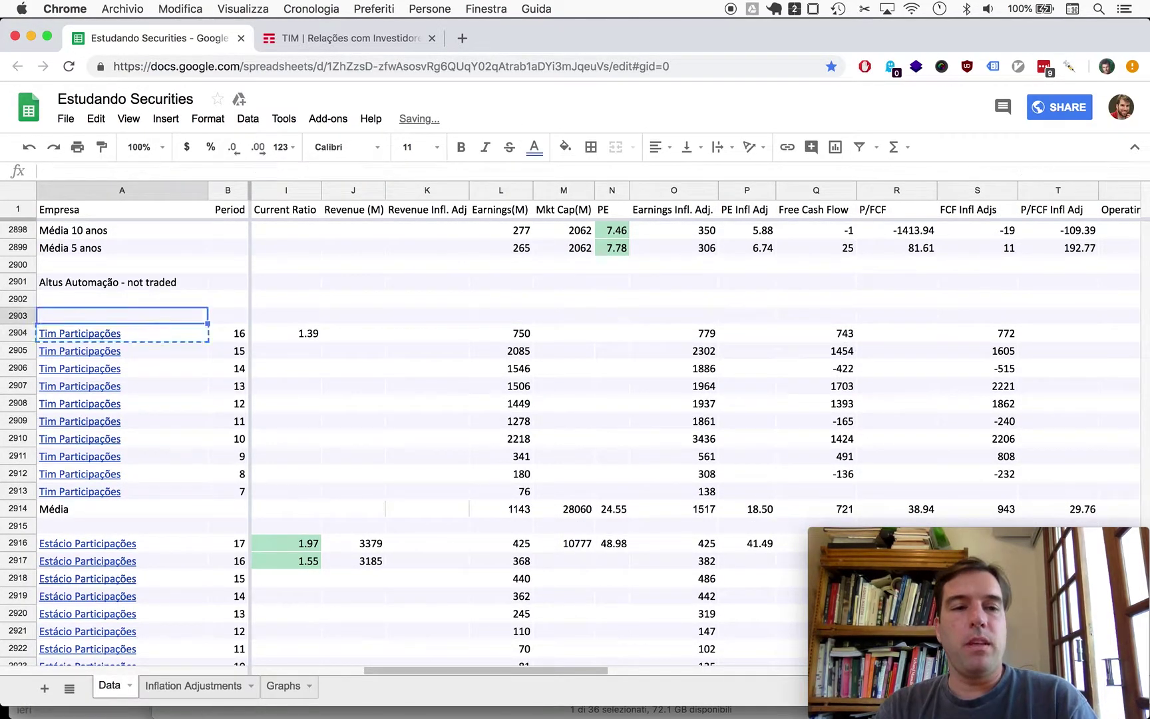
key("super+v")
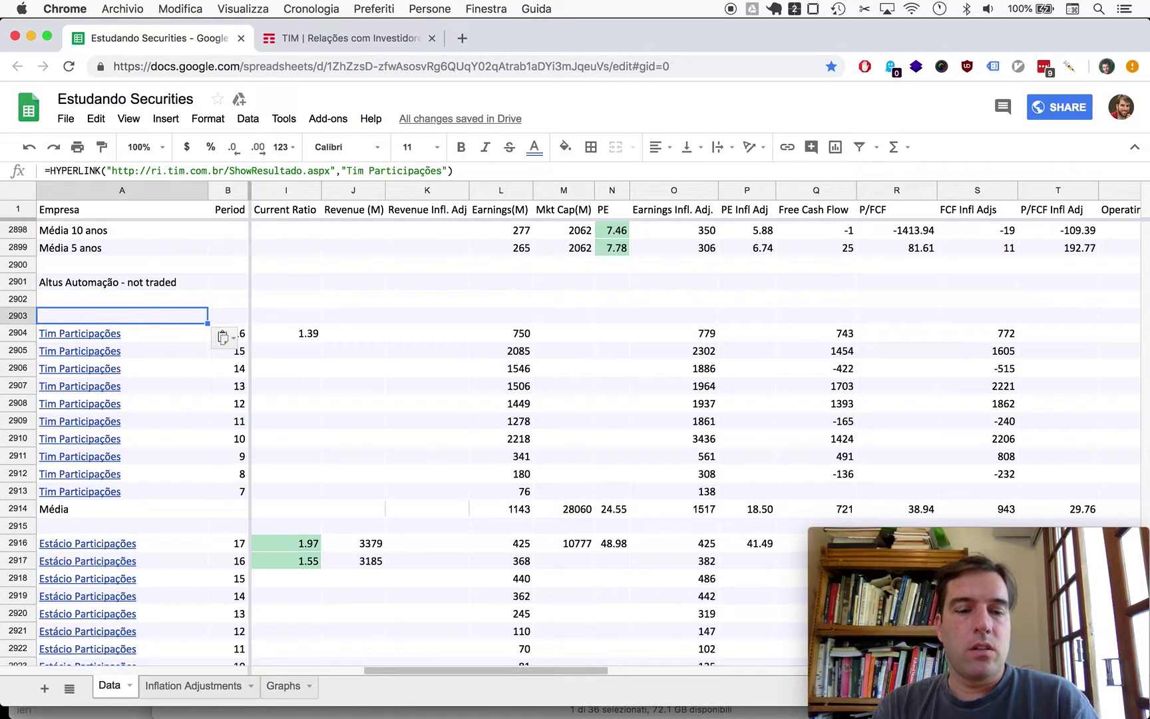
Copy the period formula from B2904 into the new row's B2903
key("Right")
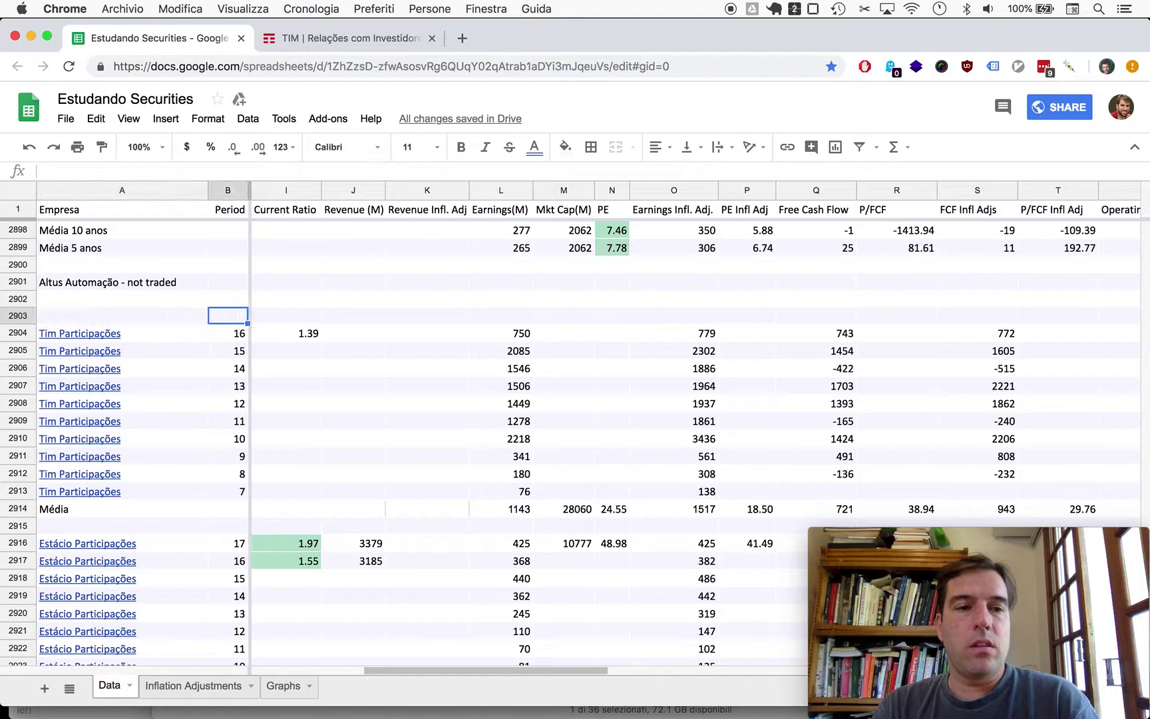
key("Down")
key("super+c")
key("Up")
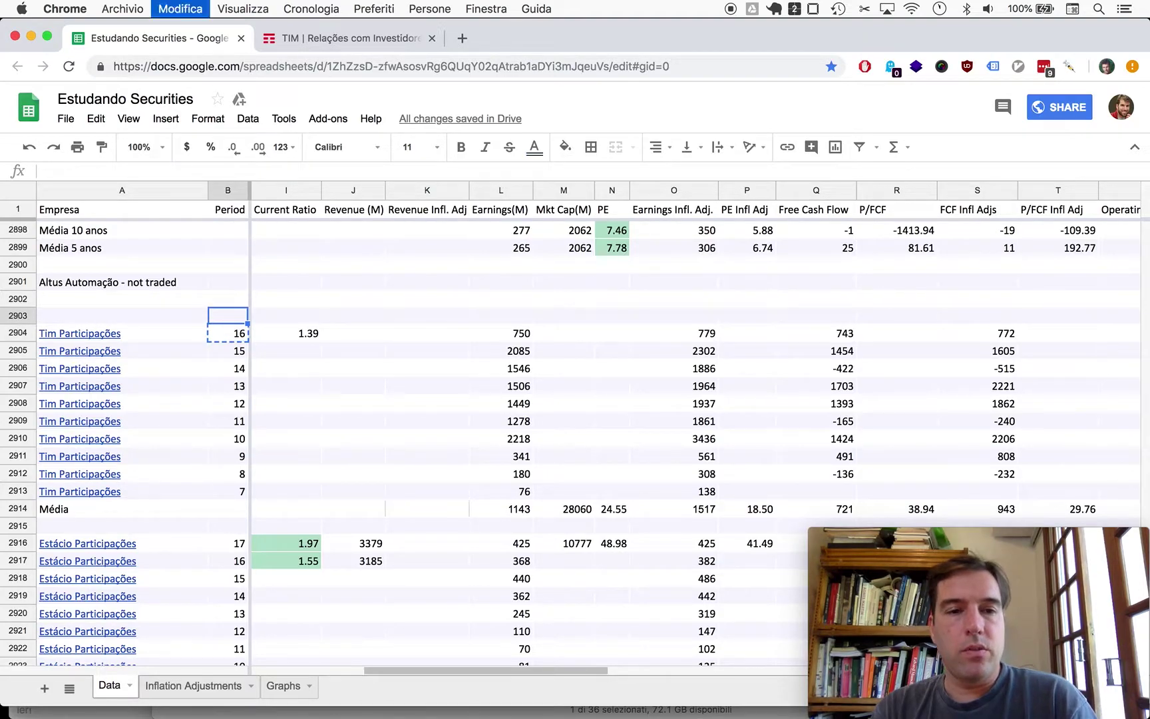
key("super+v")
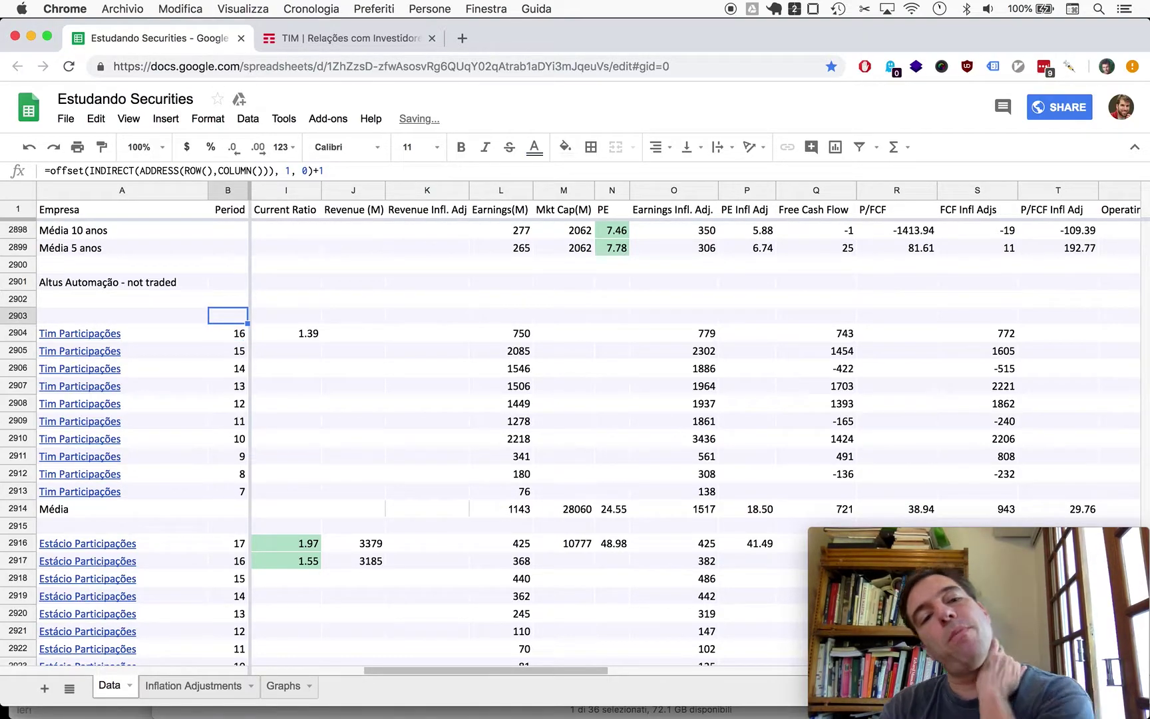
key("Right")
key("Right")
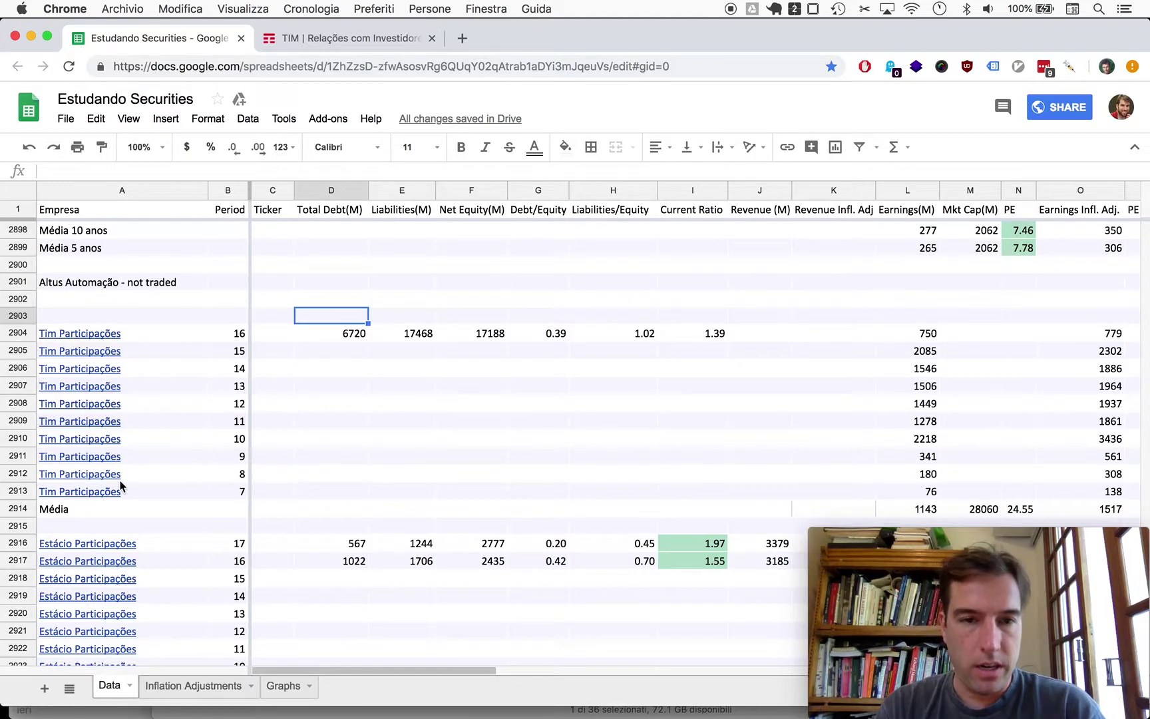
key("ctrl+Tab")
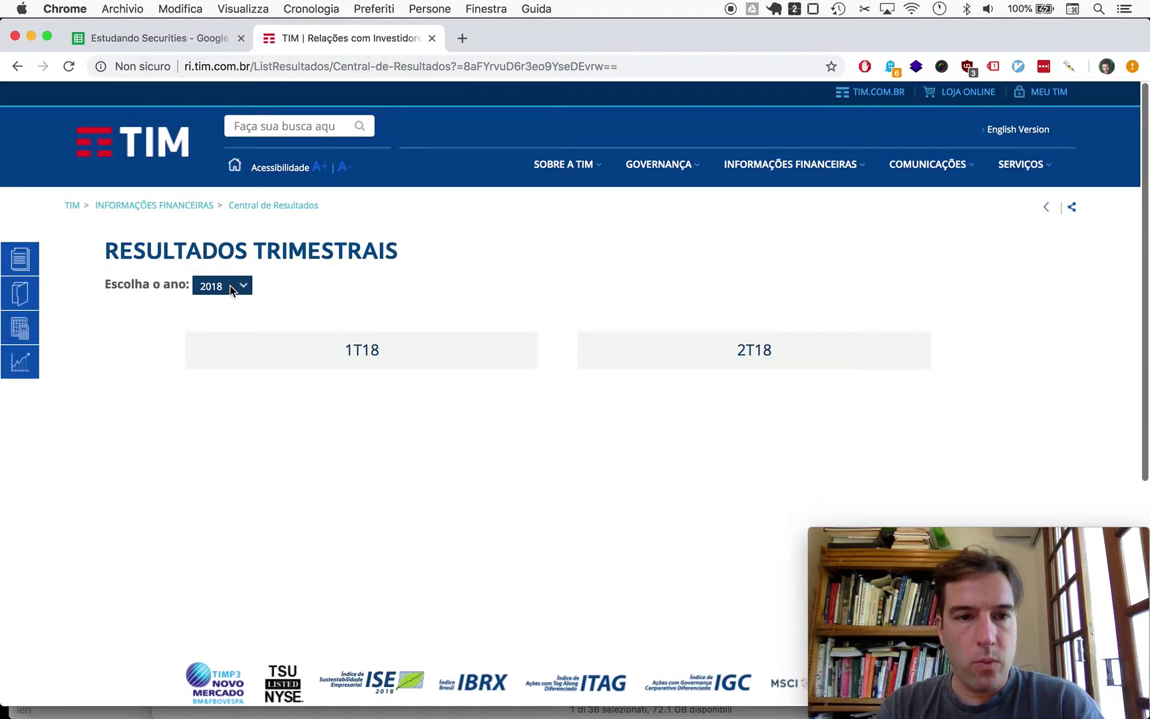
Pick 2017 as the results year and open the 4T17 DFP statements PDF
left_click(230, 285)
left_click(211, 300)
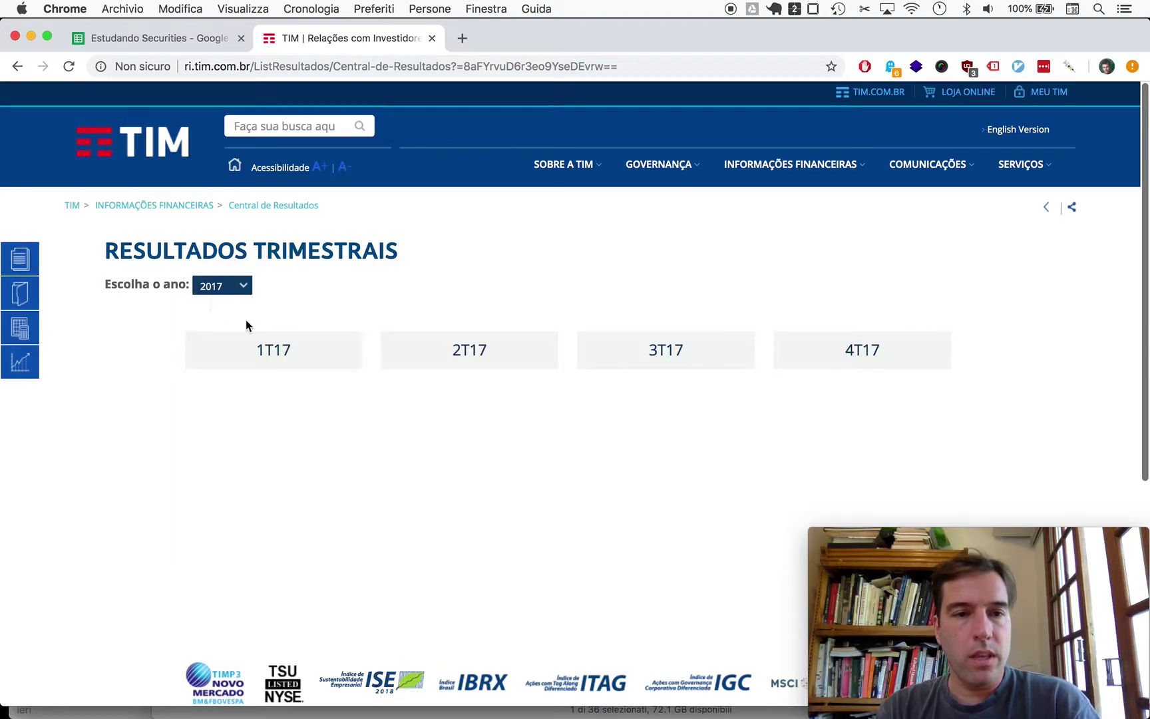
mouse_move(832, 363)
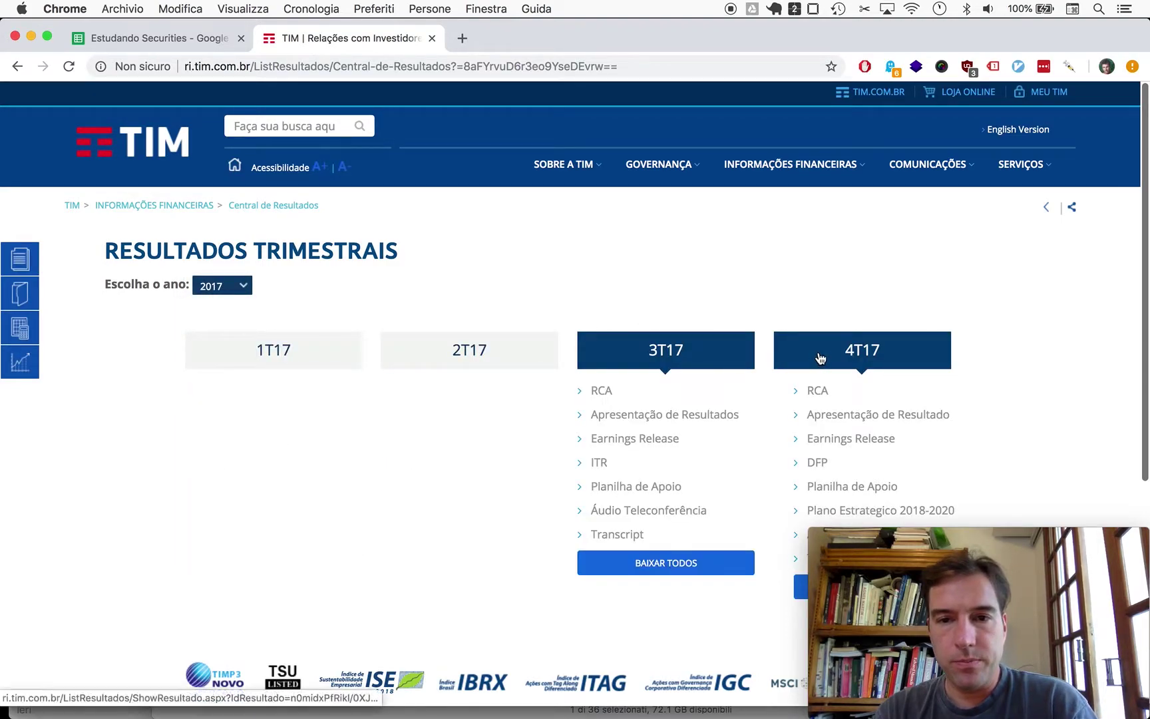
left_click(816, 462)
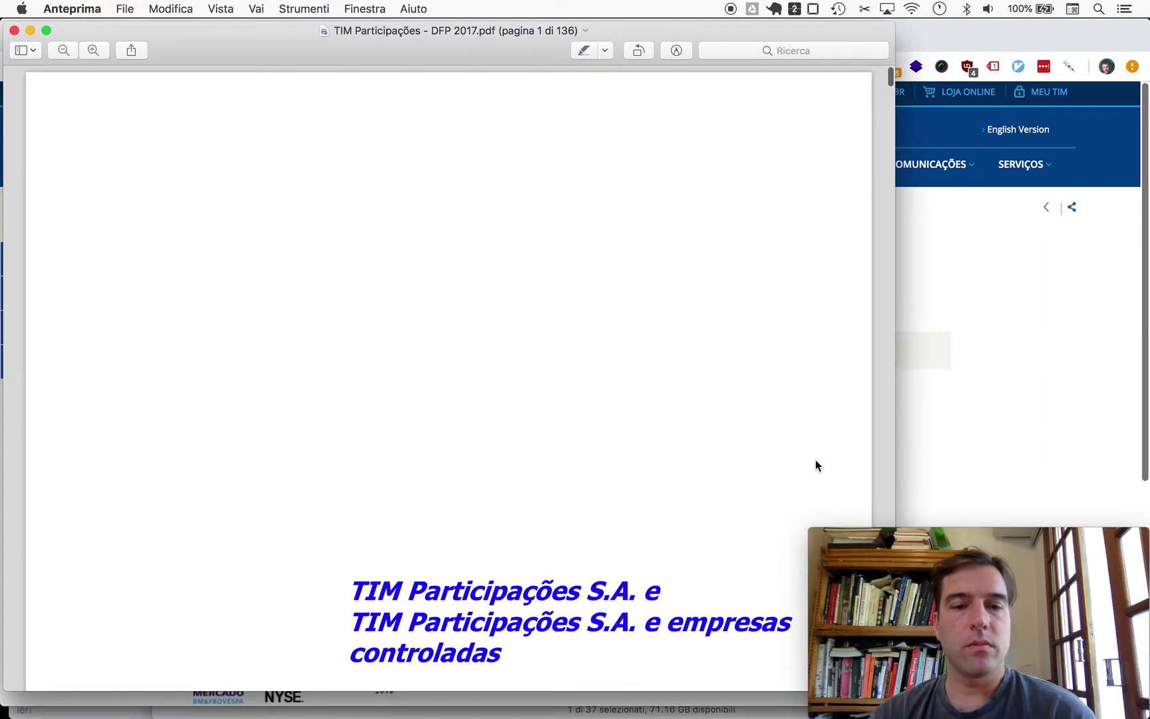
Move the DFP 2017 PDF right, review the balance sheet on pages 10–11, and return to Sheets
left_click_drag(471, 31, 634, 28)
scroll(501, 387, "down", 10)
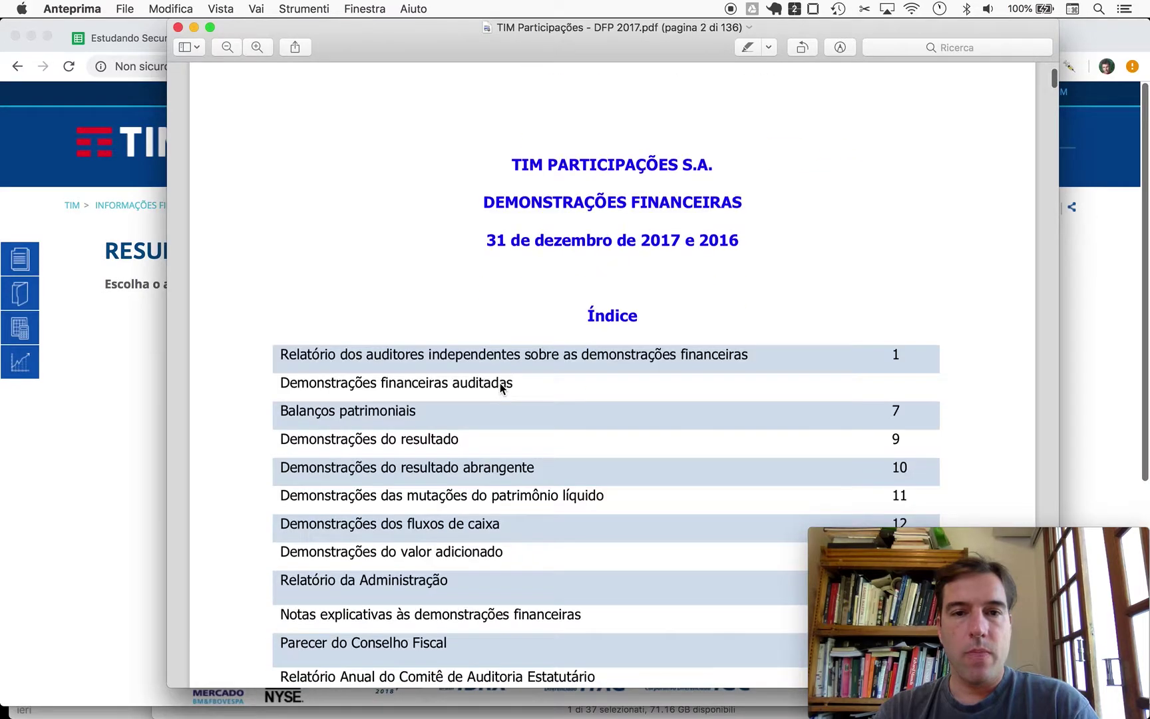
scroll(501, 387, "down", 5)
scroll(501, 388, "down", 10)
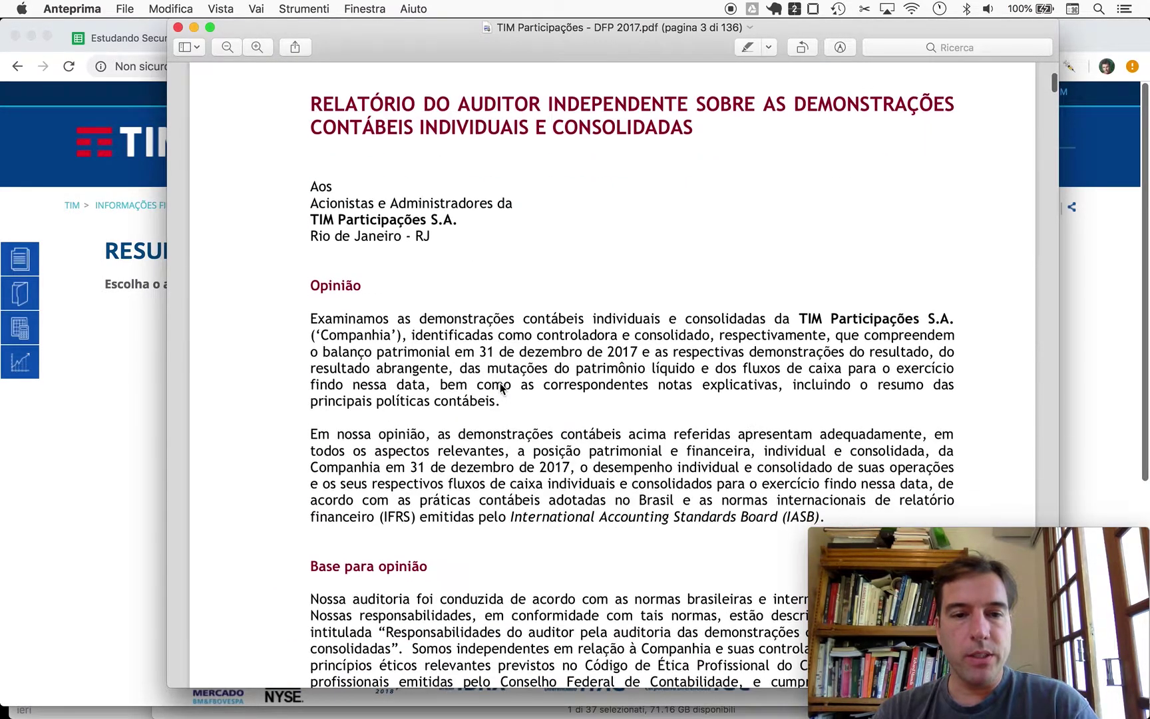
scroll(501, 387, "down", 15)
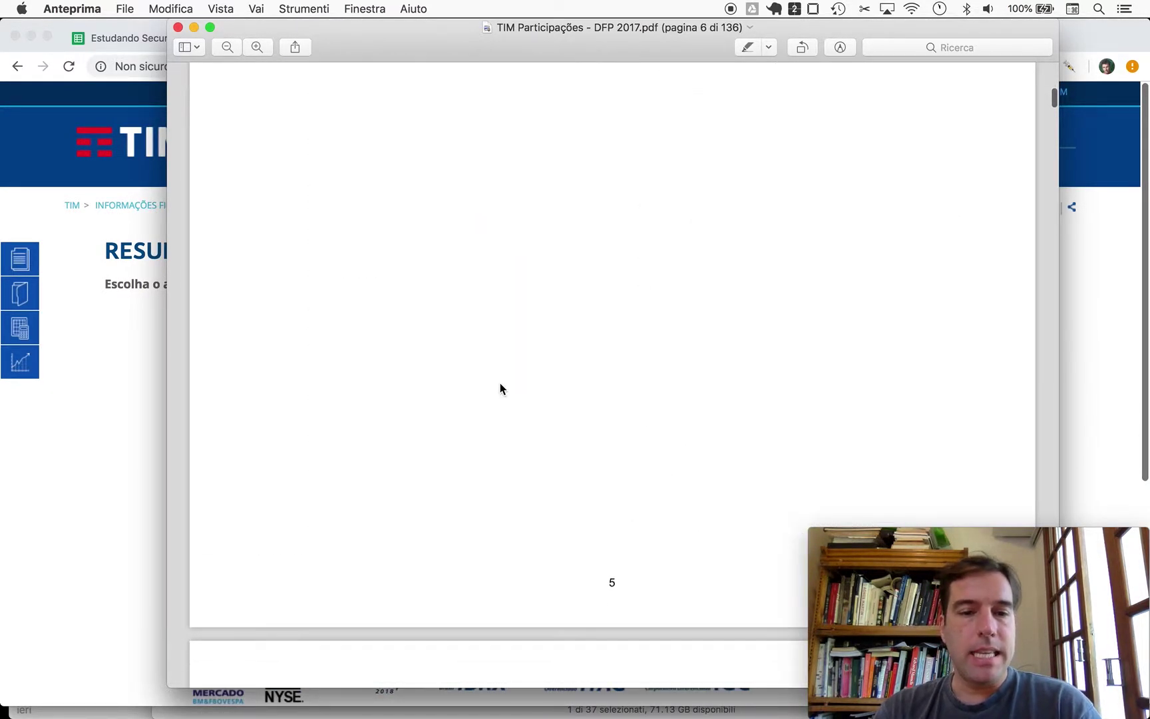
scroll(501, 388, "down", 20)
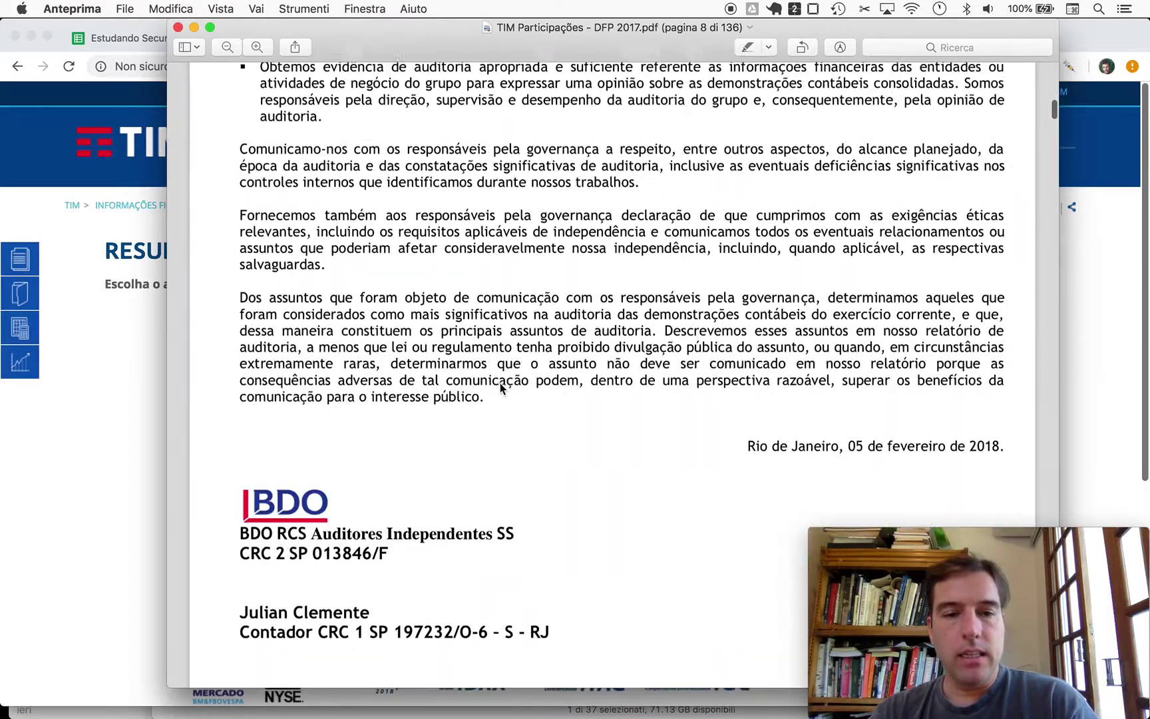
scroll(500, 382, "down", 15)
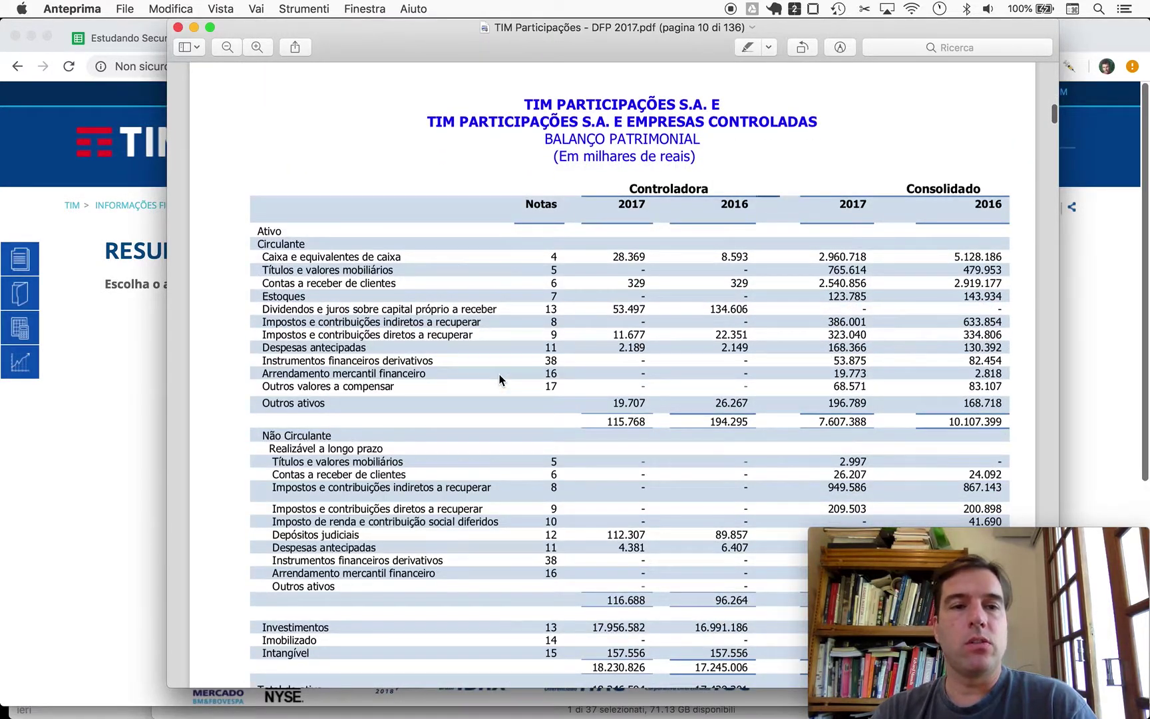
scroll(499, 379, "down", 1)
scroll(499, 379, "down", 3)
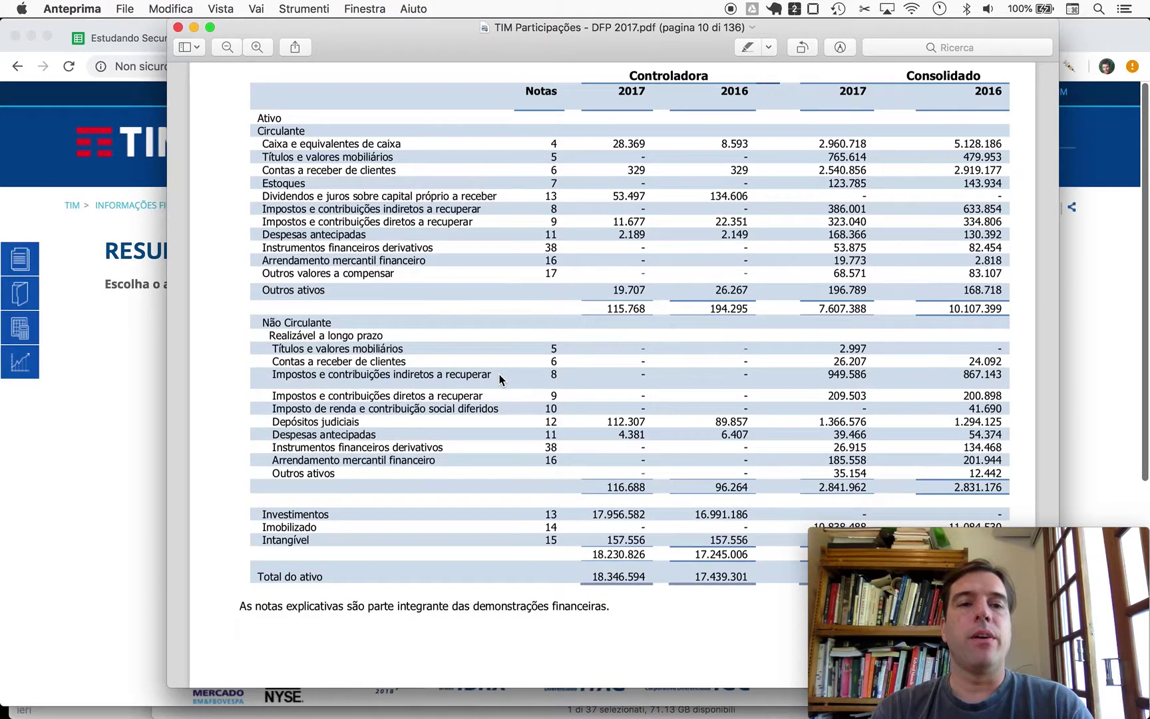
scroll(441, 321, "down", 10)
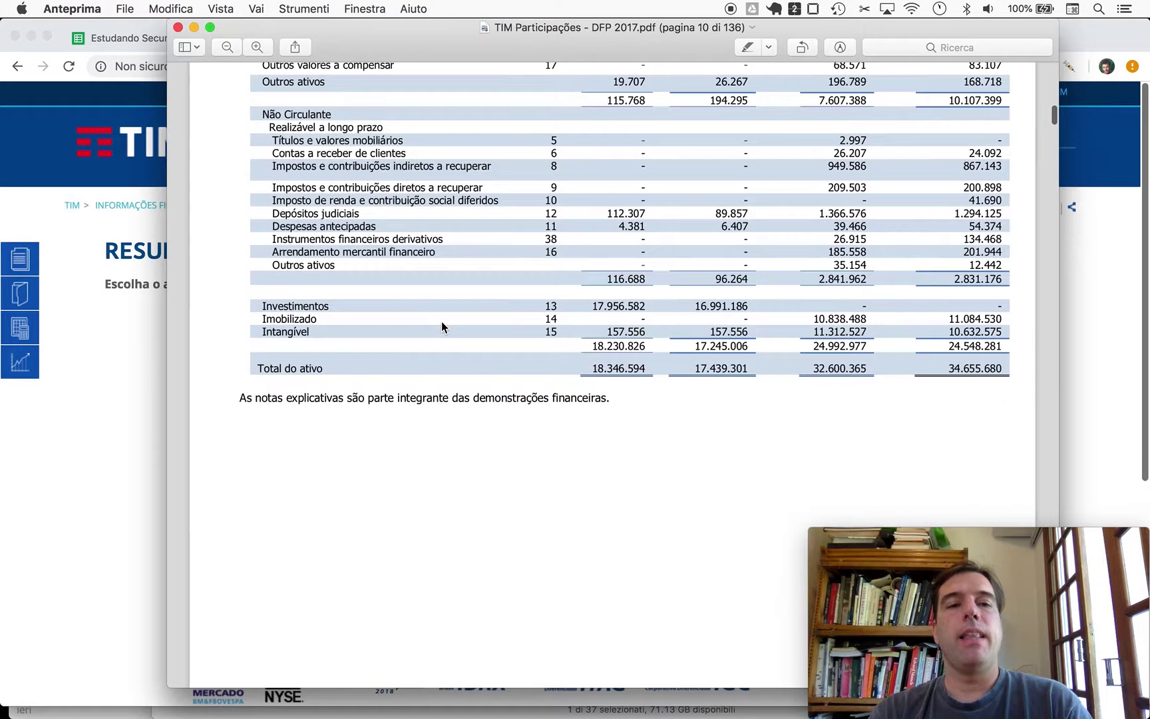
scroll(441, 326, "down", 1)
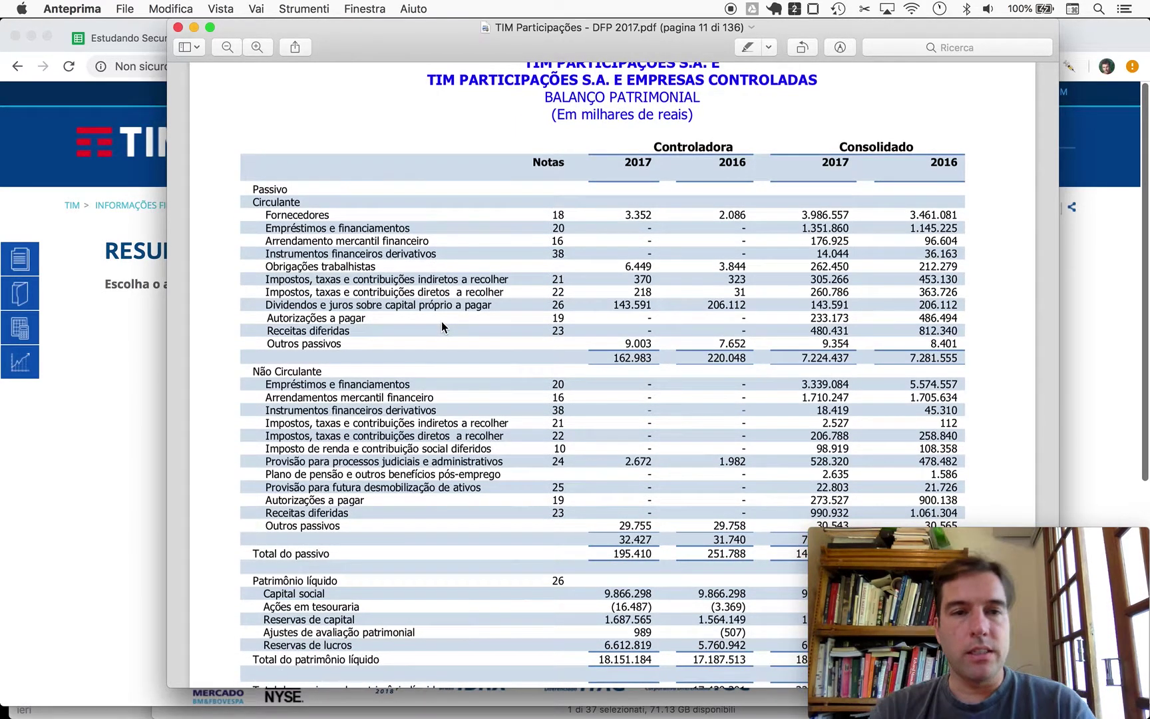
scroll(441, 321, "down", 5)
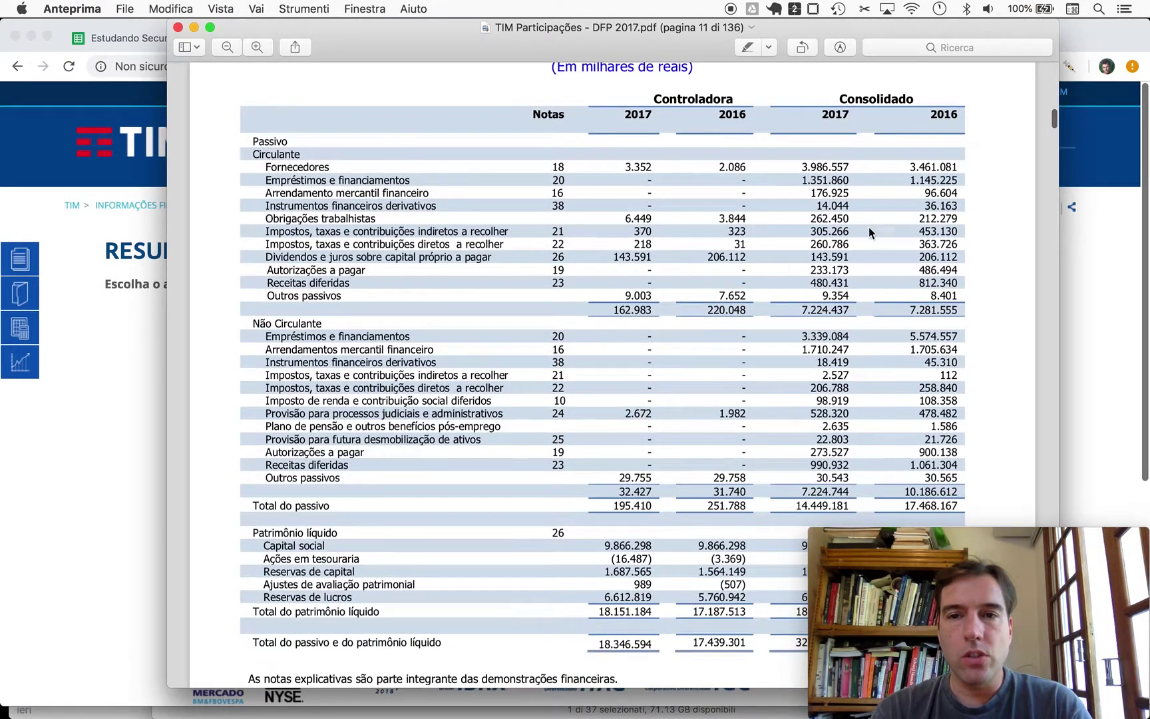
scroll(857, 248, "down", 4)
scroll(858, 248, "down", 12)
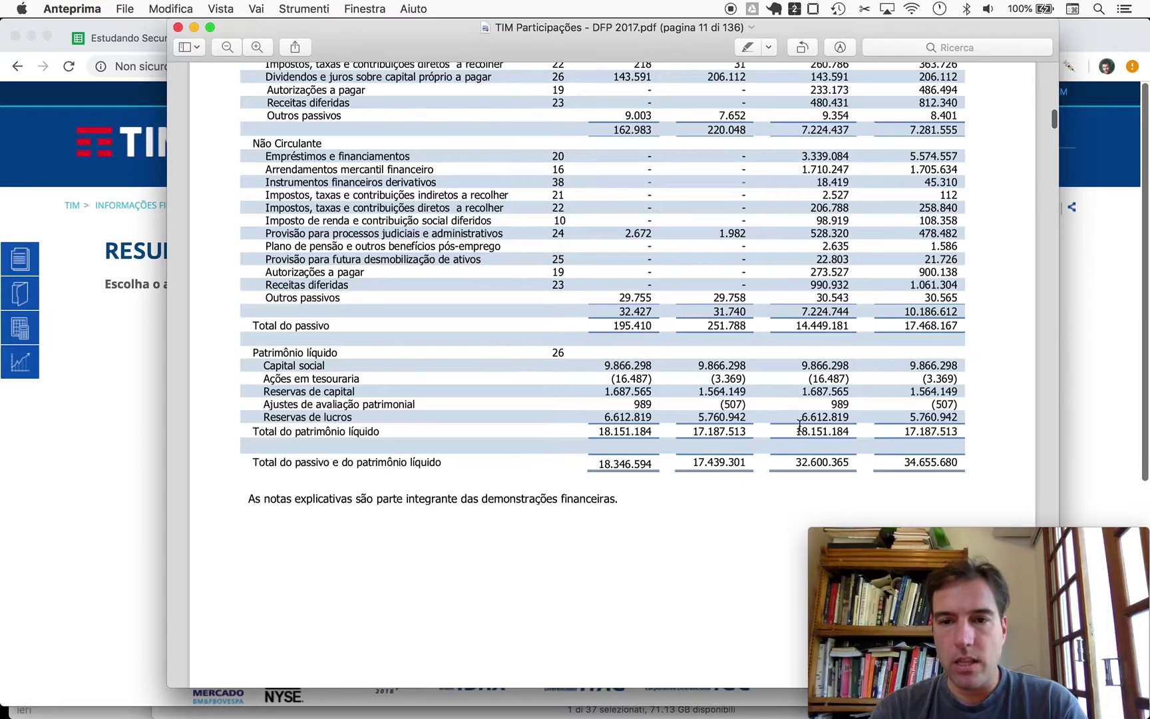
key("super+Tab")
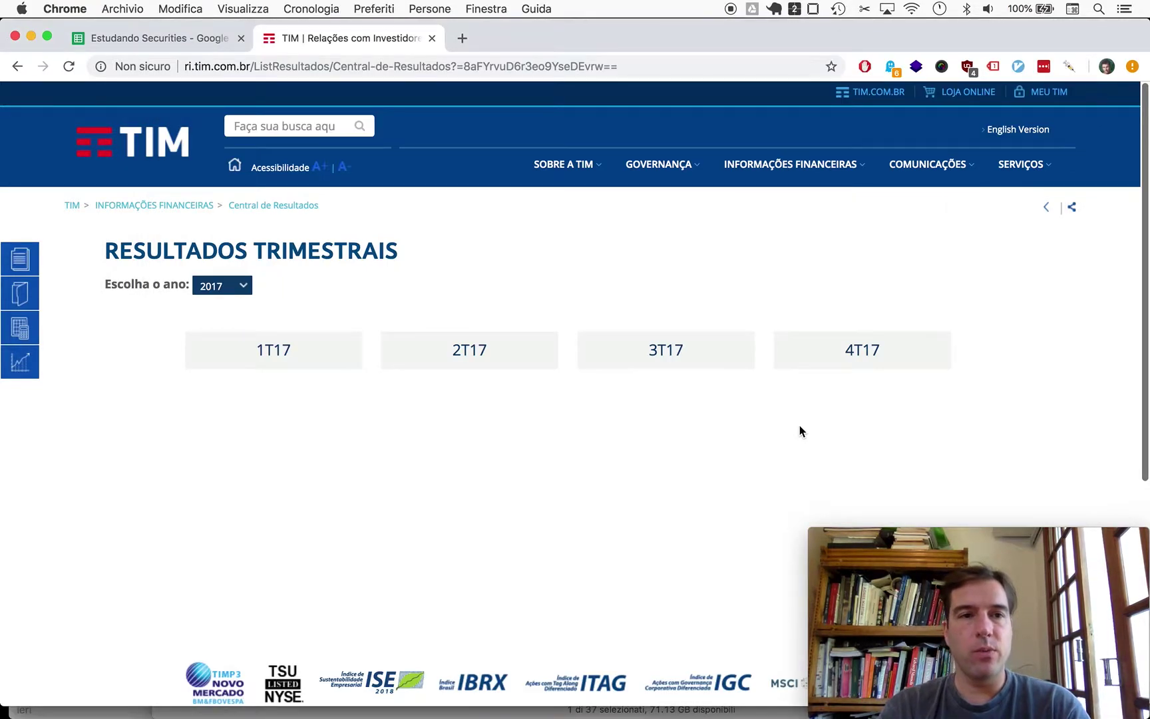
key("ctrl+shift+Tab")
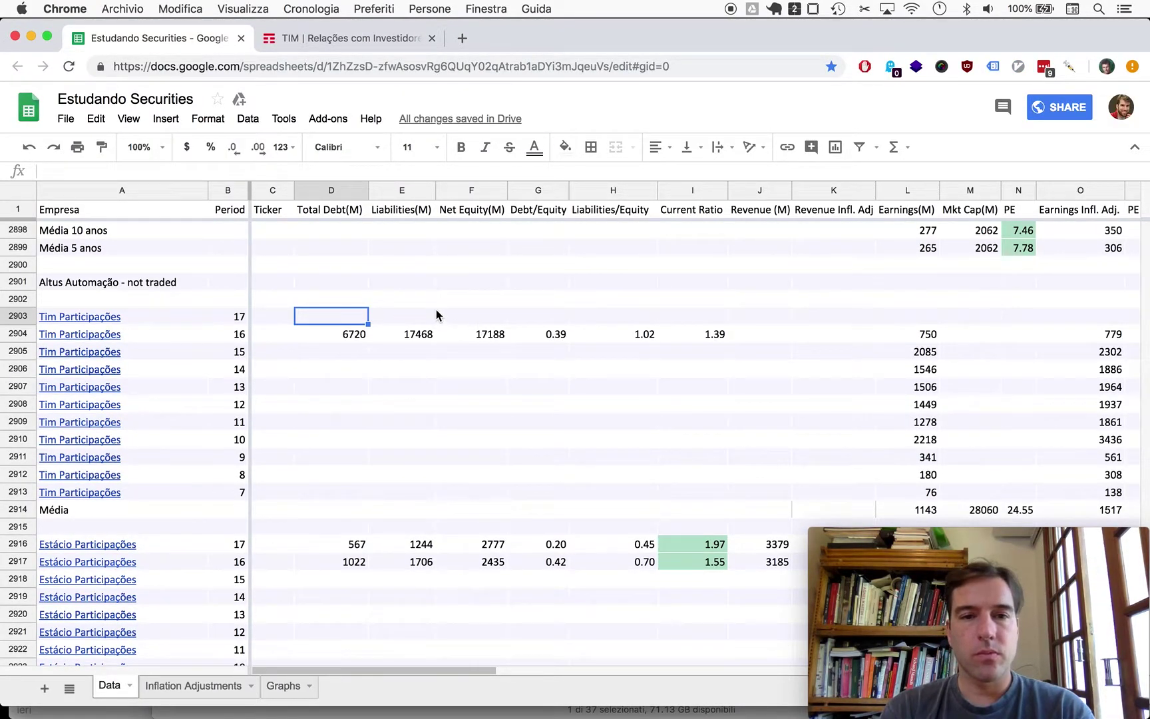
Enter Net Equity 18151 in F2903 for TIM 2017
left_click(489, 321)
type("18151")
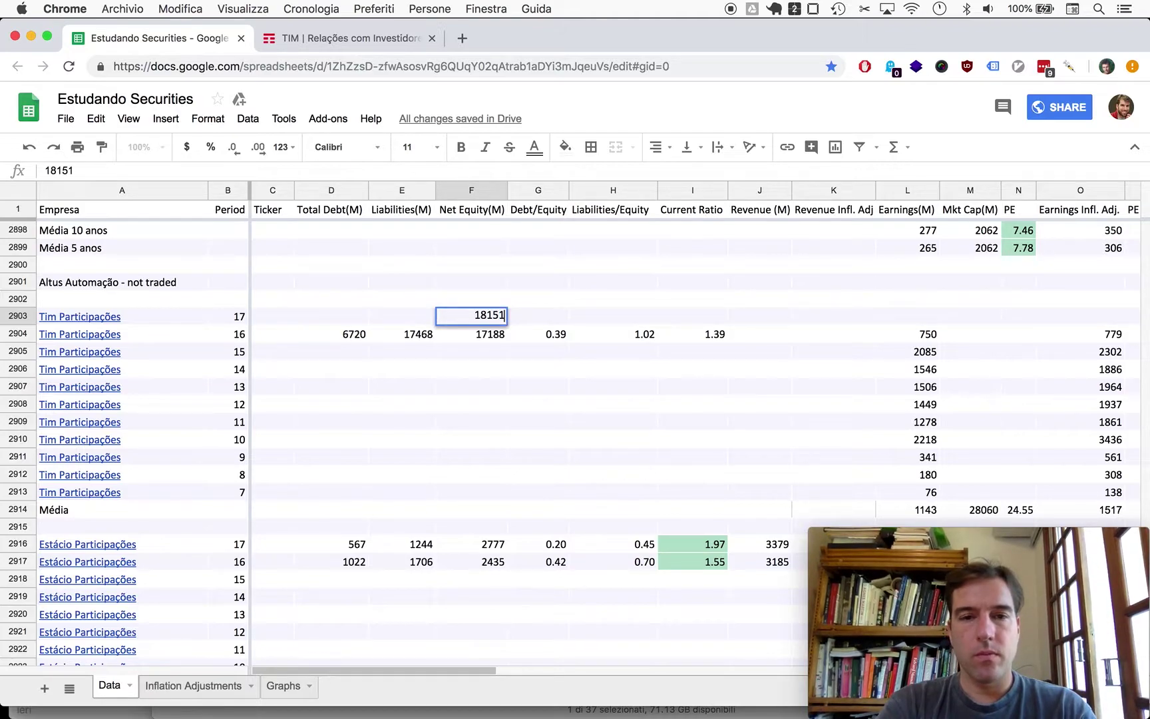
left_click(402, 316)
key("super+Tab")
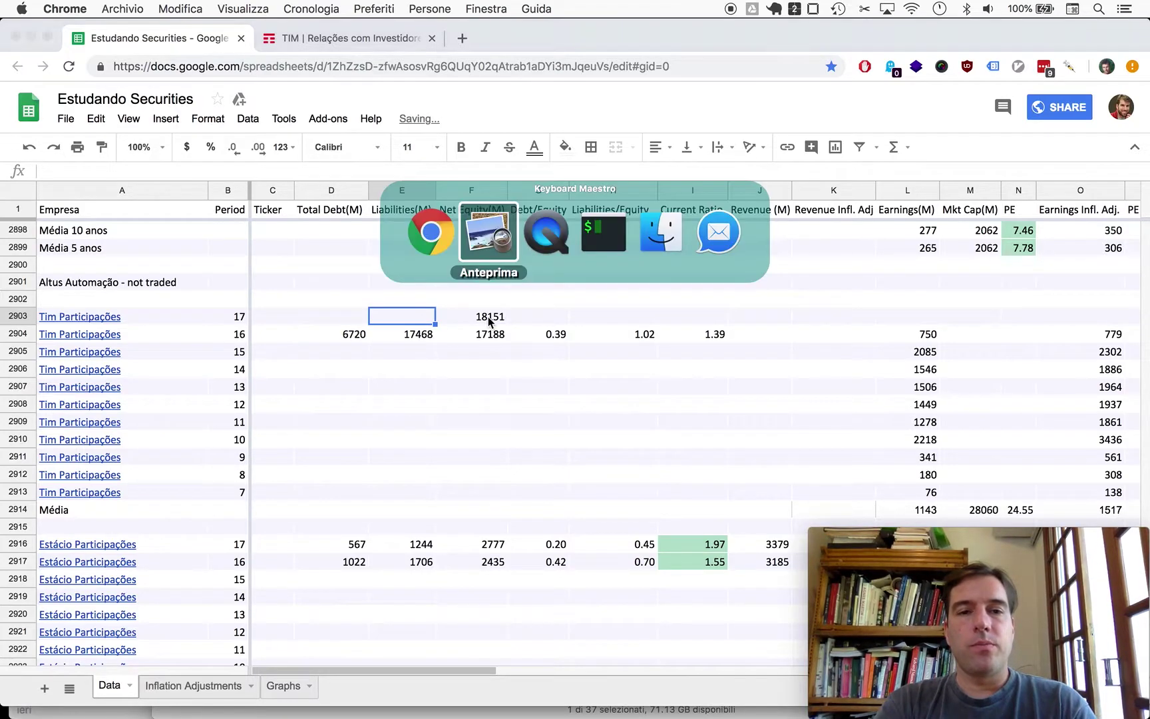
scroll(488, 317, "up", 1)
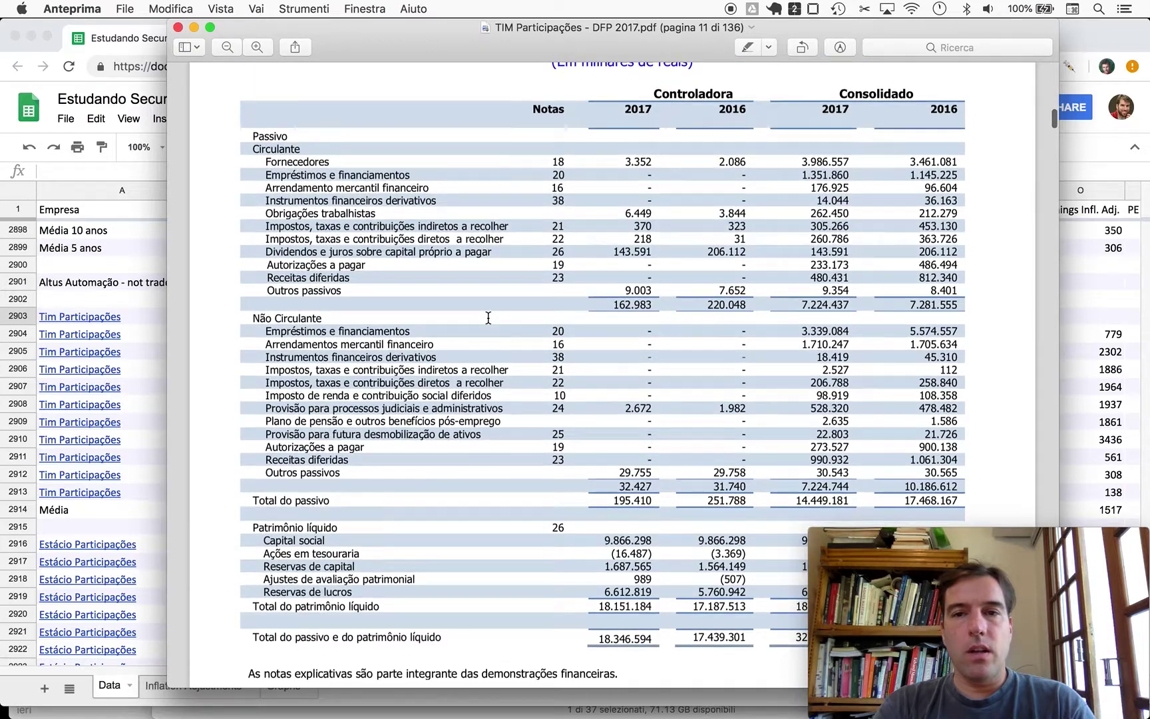
scroll(488, 317, "down", 1)
key("super+Tab")
Add 7224 + 7224 in Calculator to get total liabilities 14448
key("super+space")
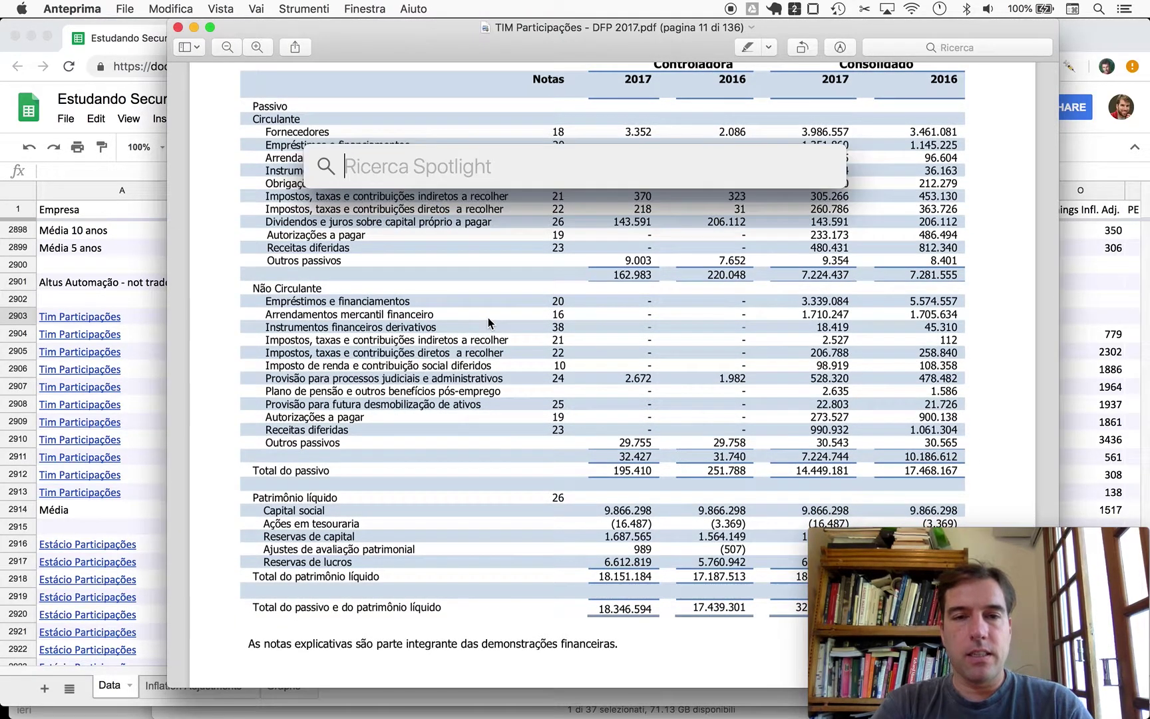
type("calc")
key("Return")
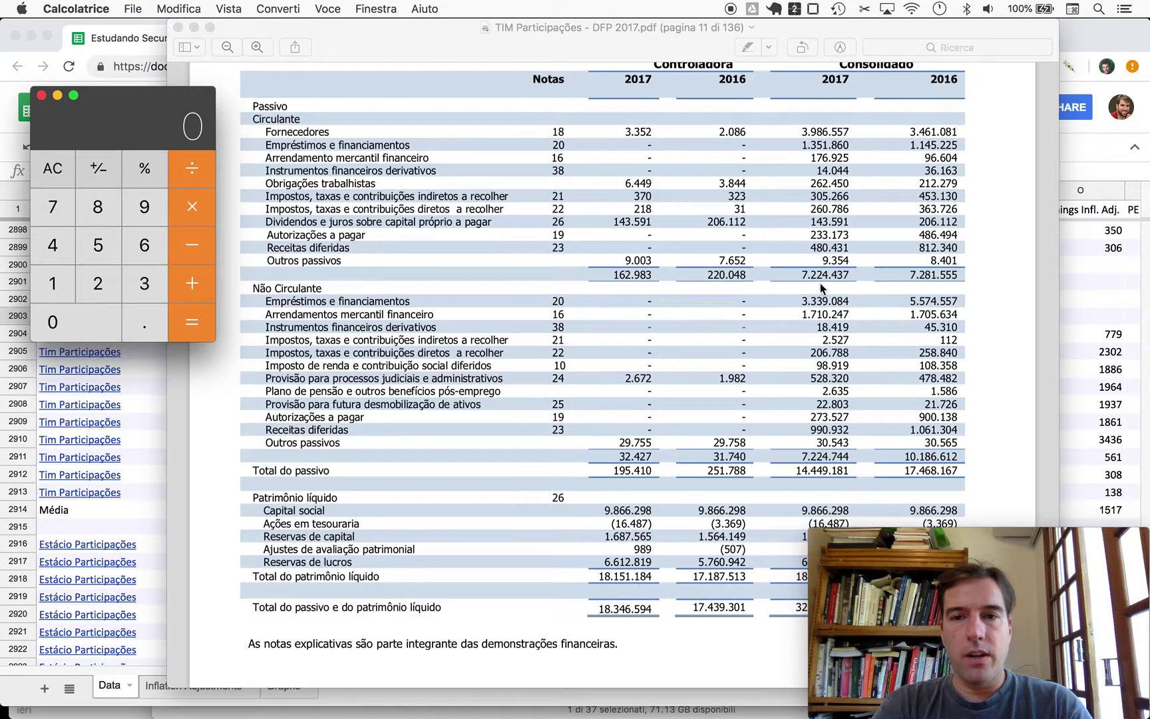
type("7224")
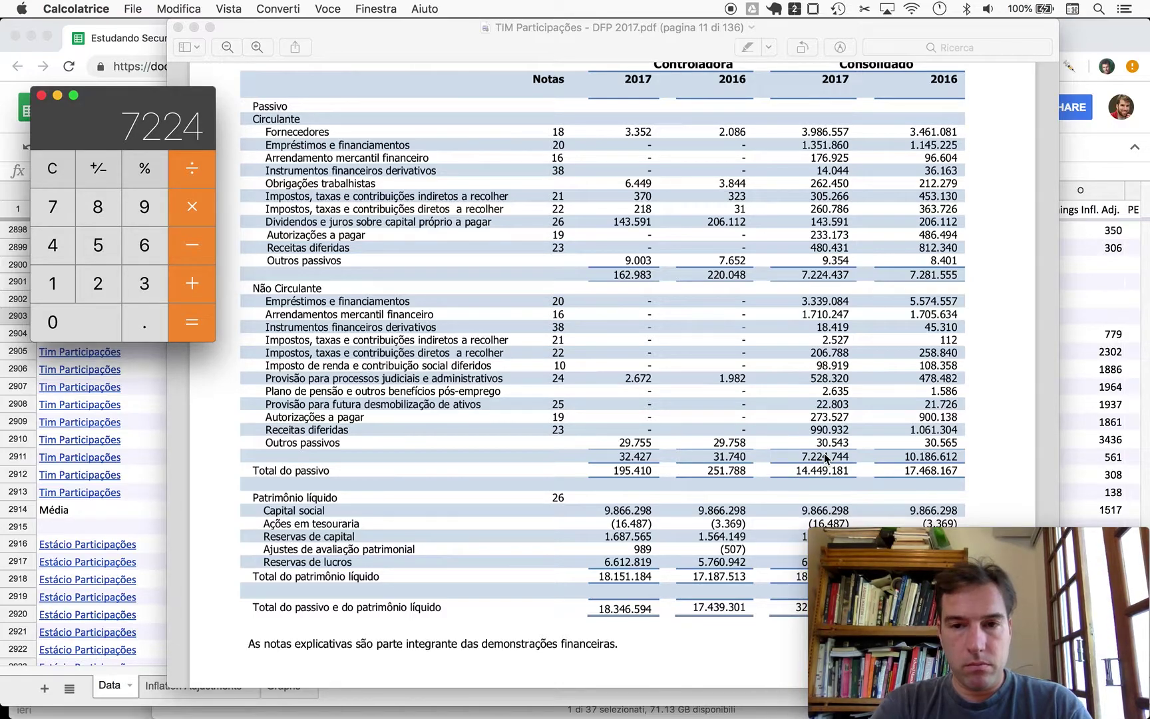
key("plus")
type("7224")
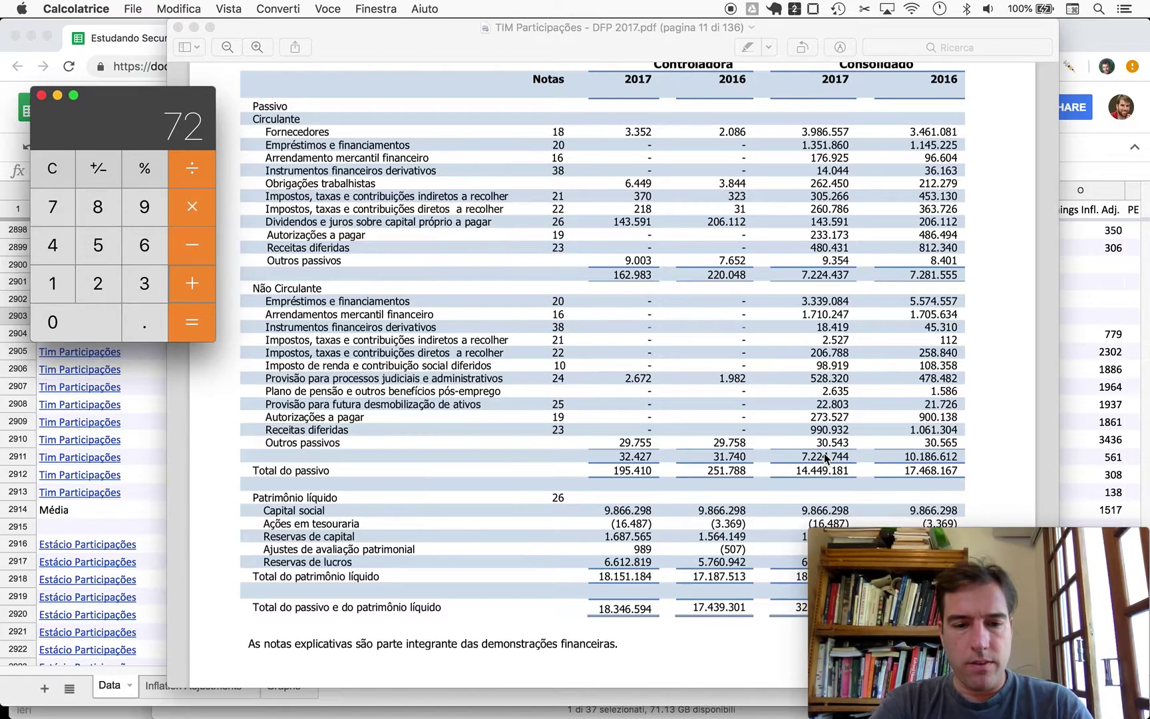
key("Return")
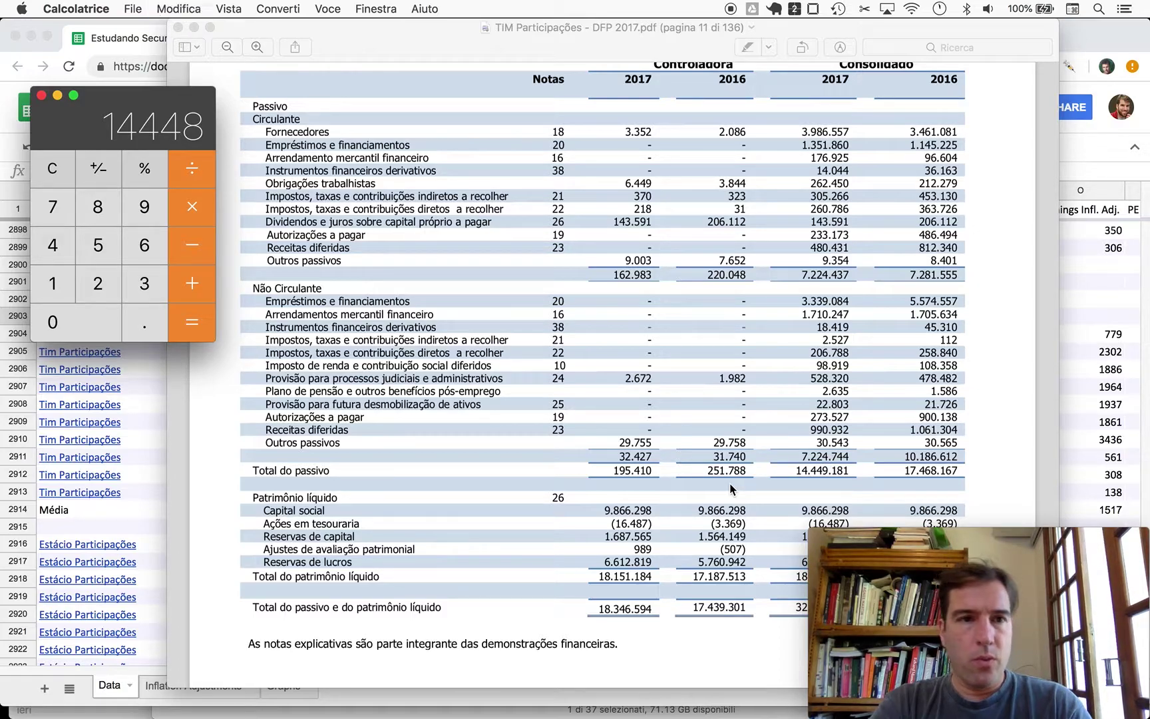
Paste Liabilities 14448 into E2903 and verify it against Net Equity
key("super+Tab")
type("14448")
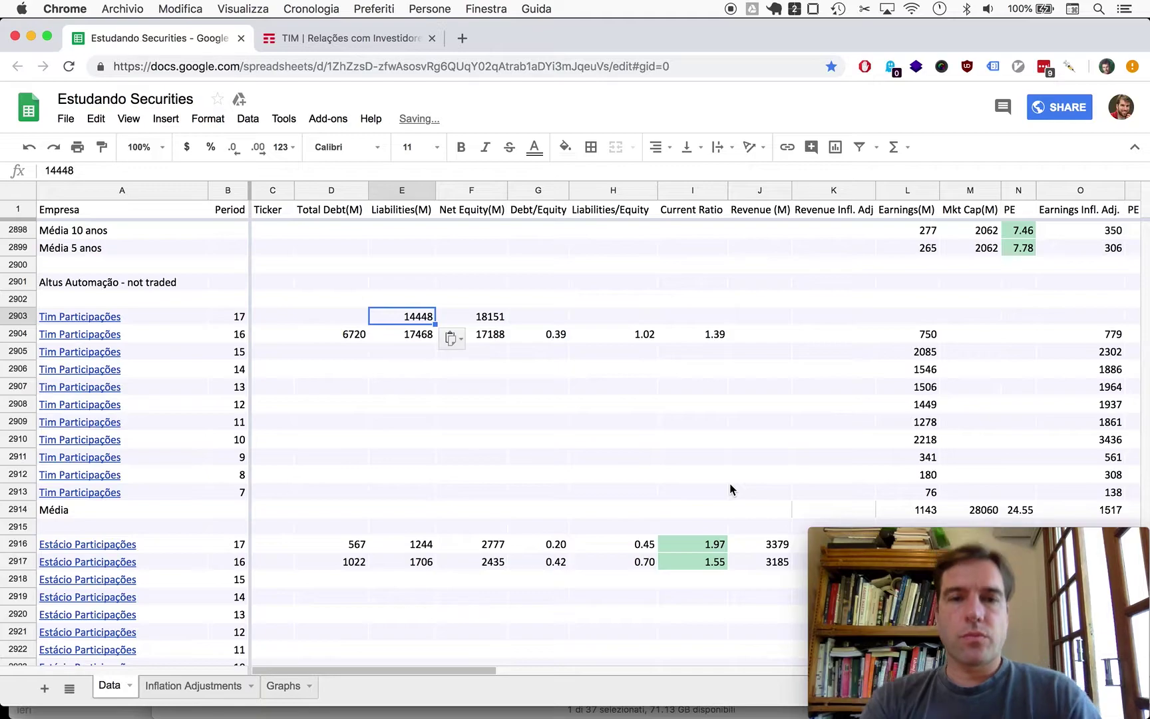
key("Right")
key("Left")
key("Right")
key("Left")
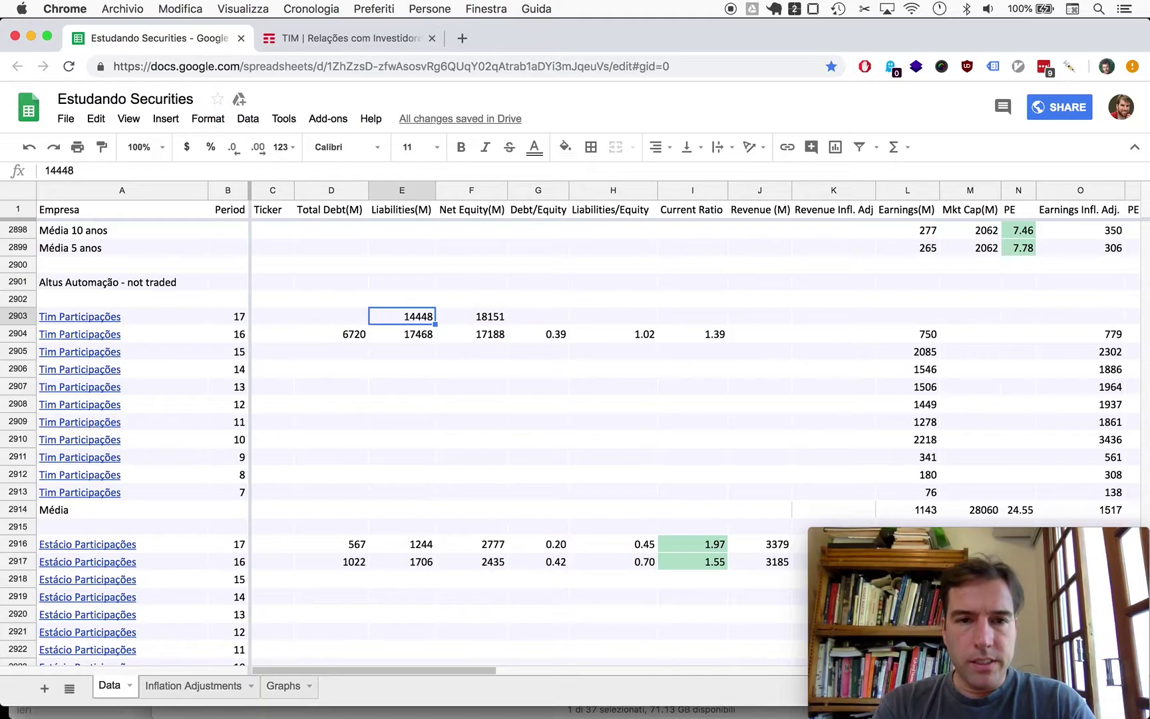
key("Right")
key("Left")
key("Right")
key("Left")
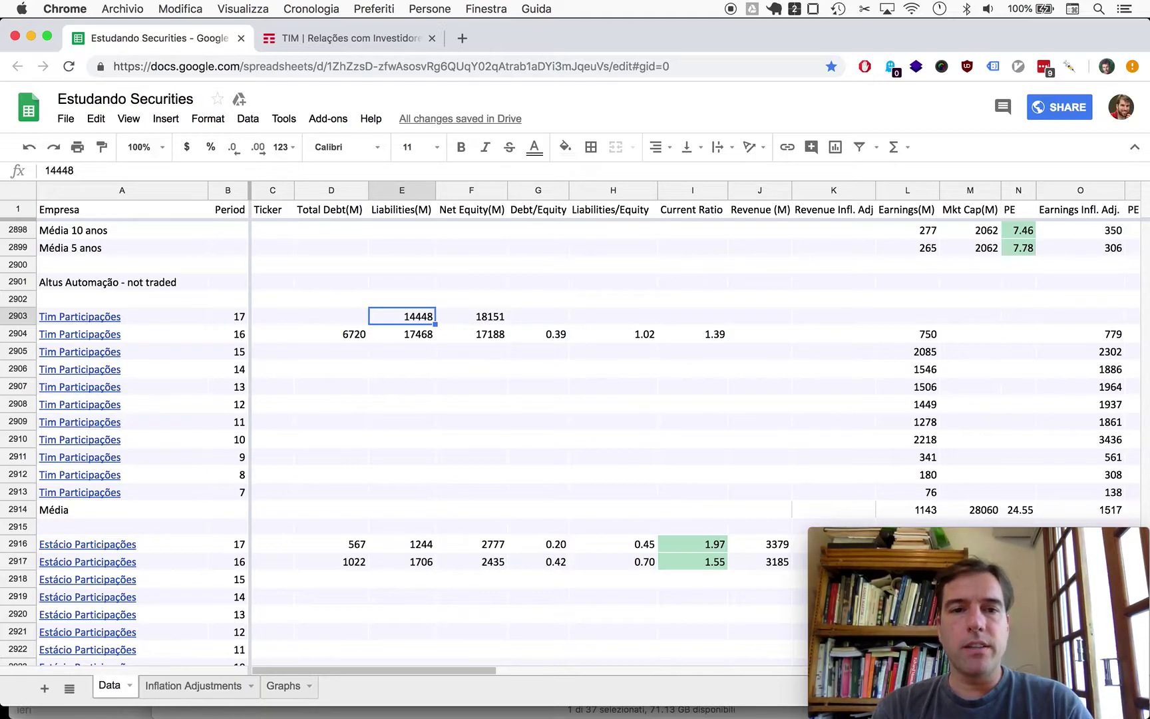
key("Right")
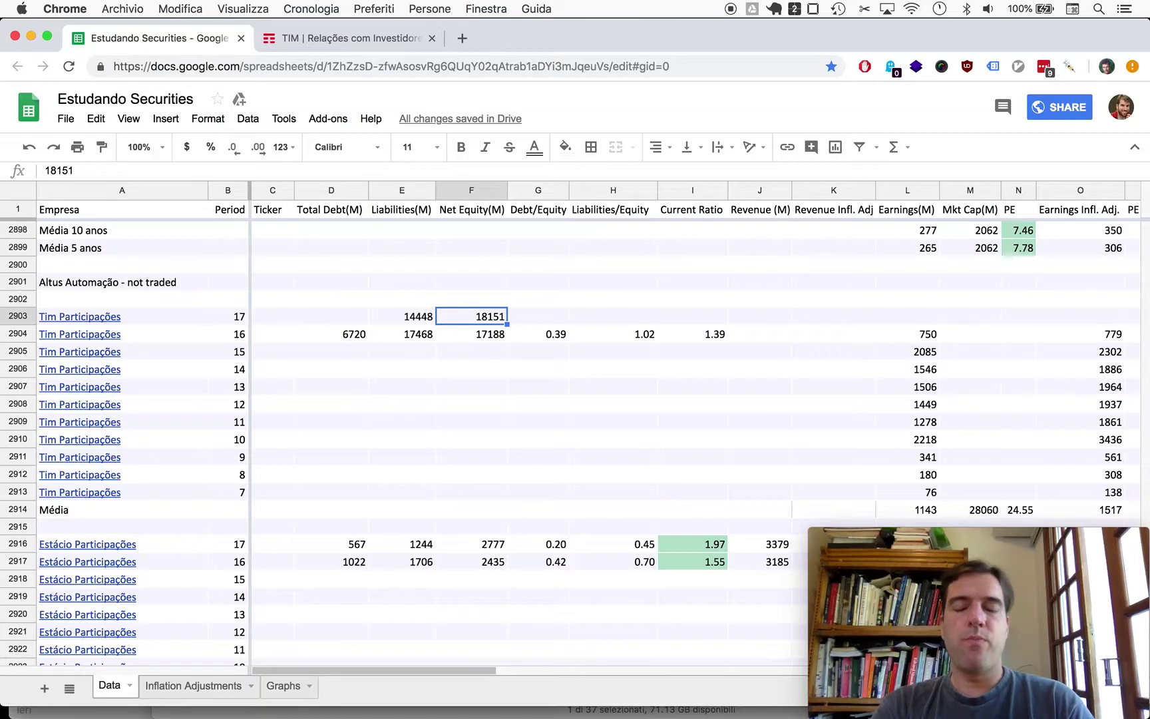
key("super+Tab")
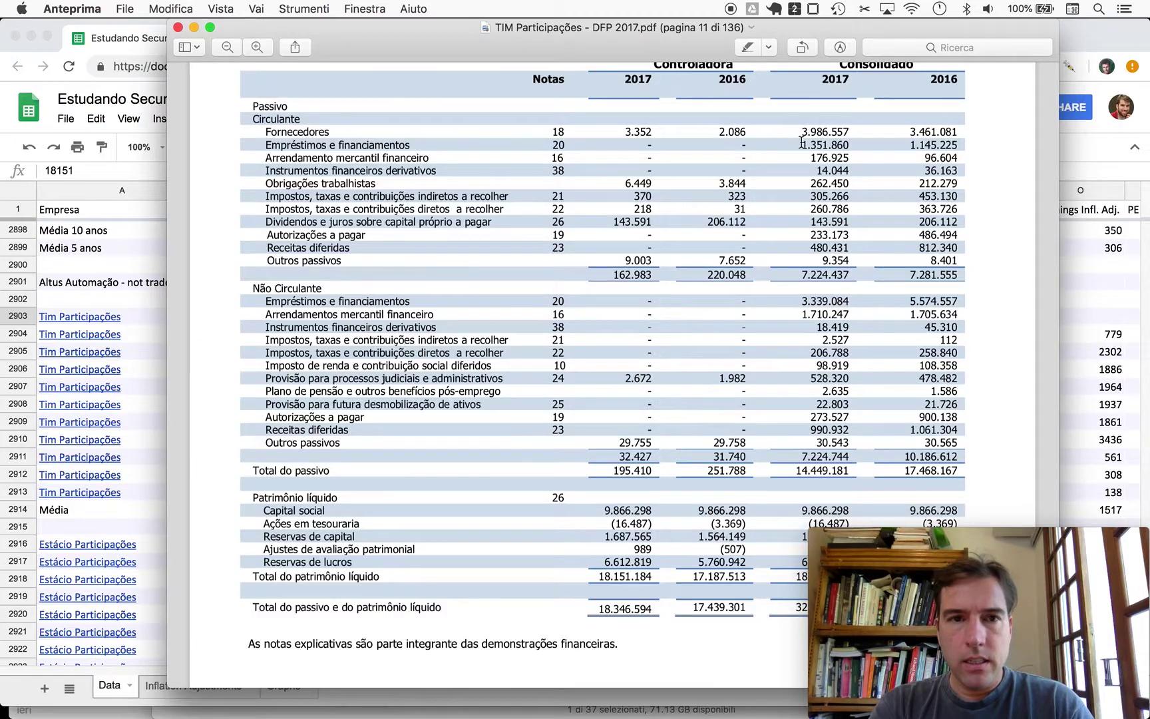
Compute 1352 + 3339 in Calculator and paste Total Debt 4691 into D2903
key("super+Tab")
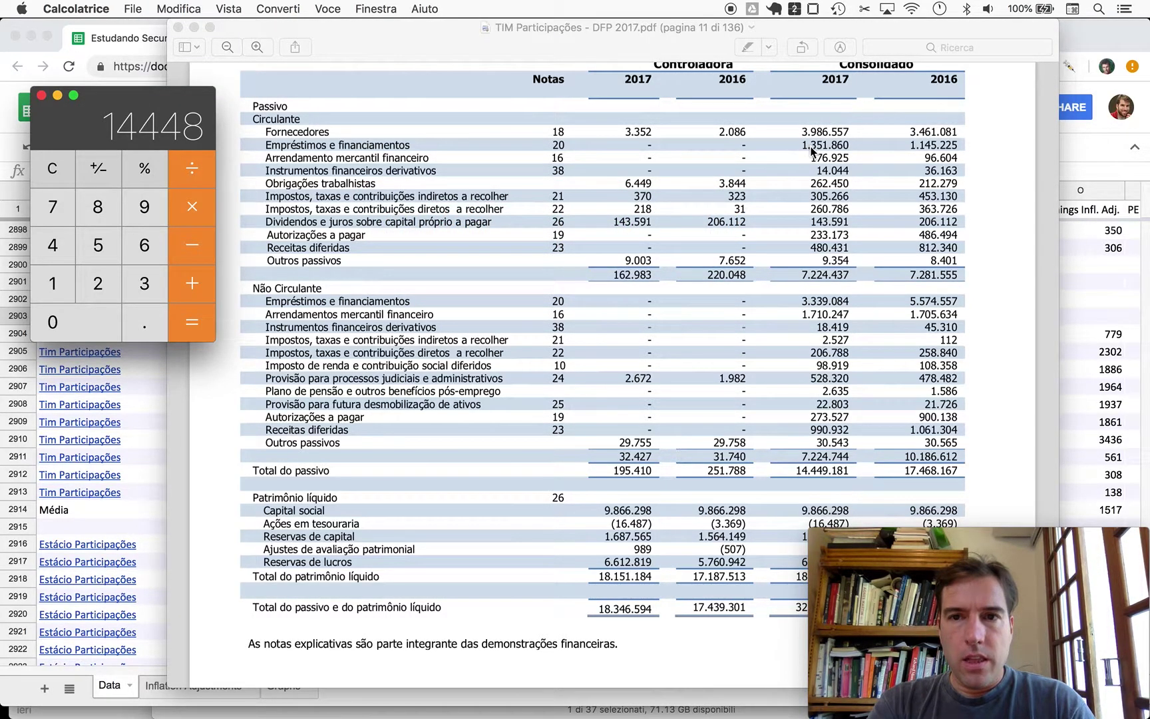
type("13")
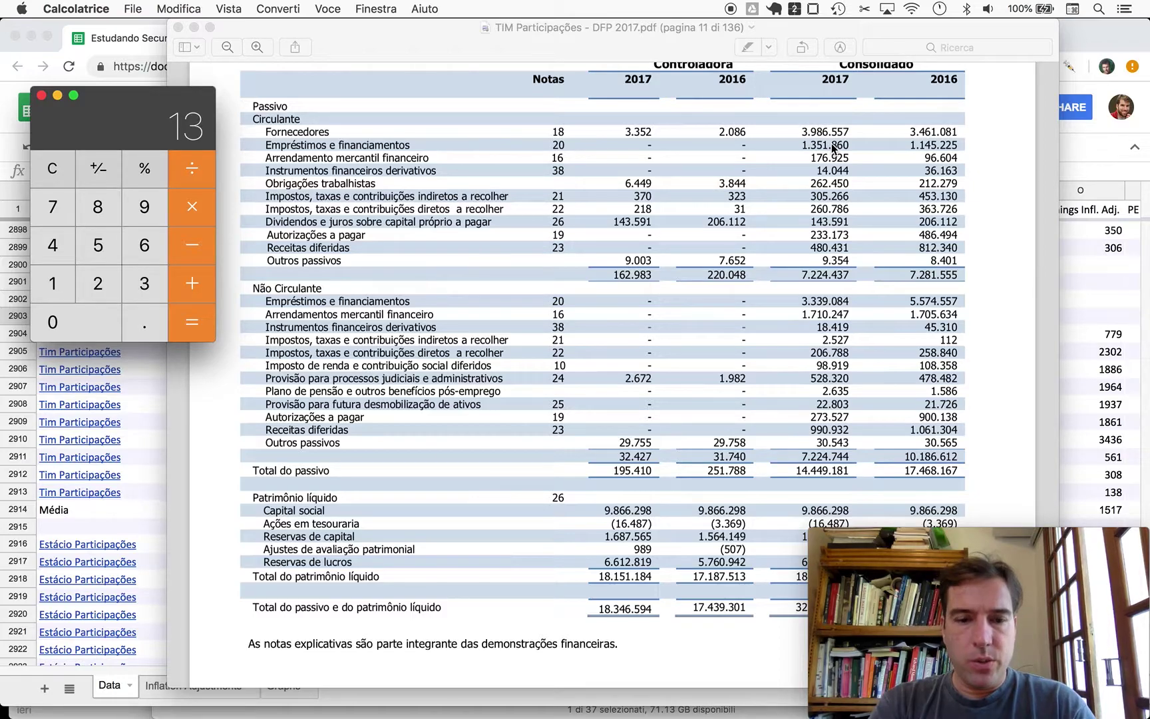
type("52")
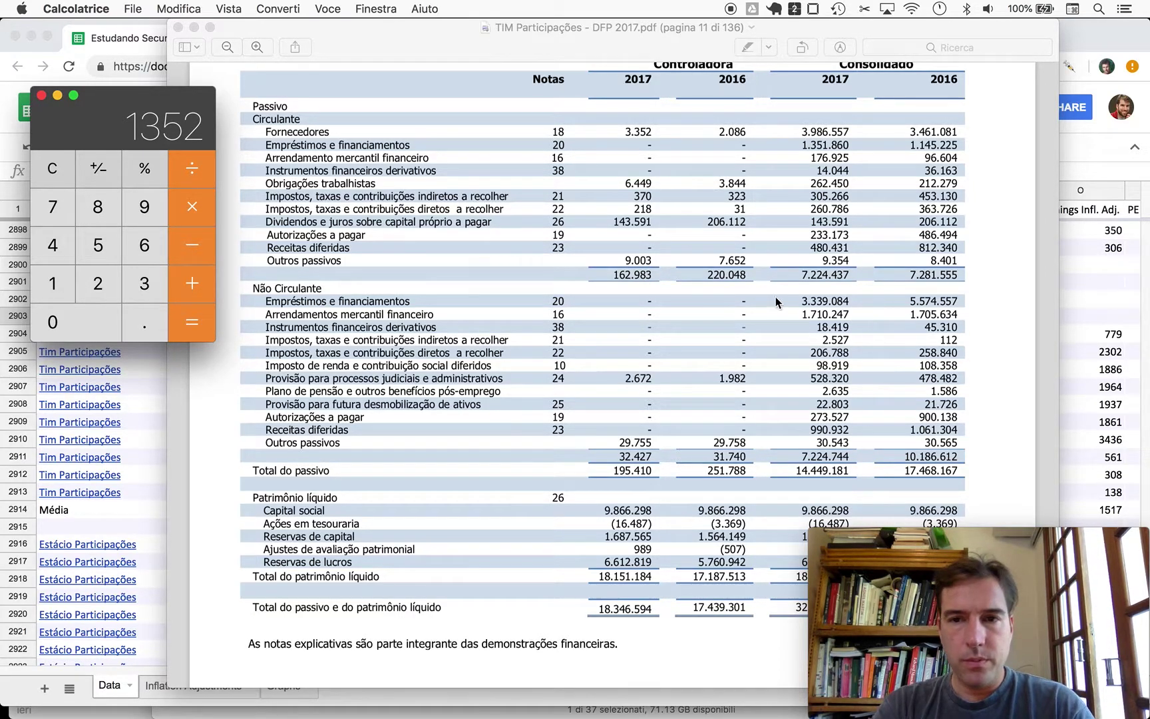
type("+33")
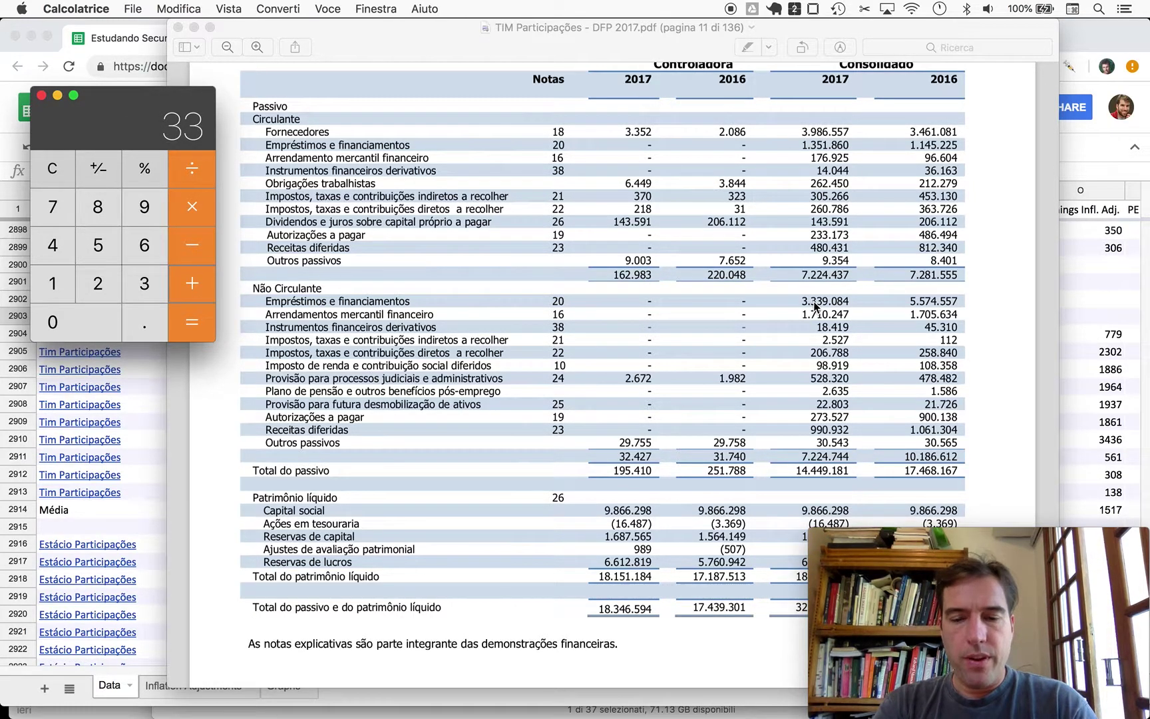
type("39=")
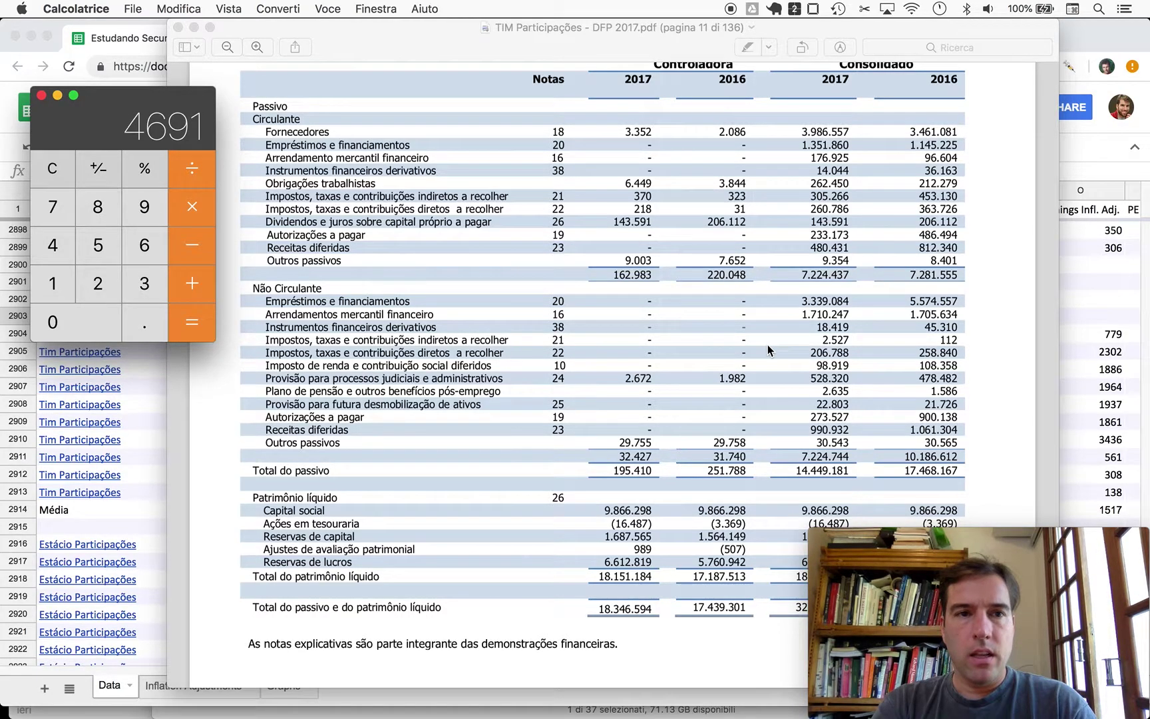
key("super+Tab")
key("super+Tab")
key("Left")
key("Left")
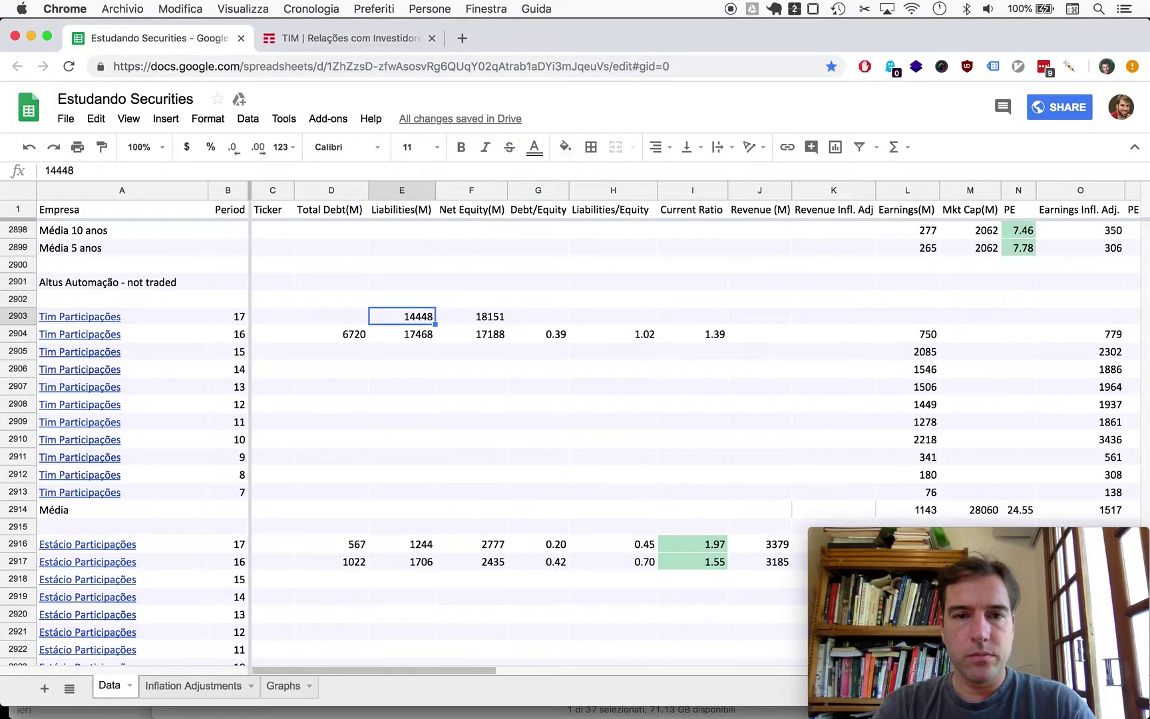
type("4691")
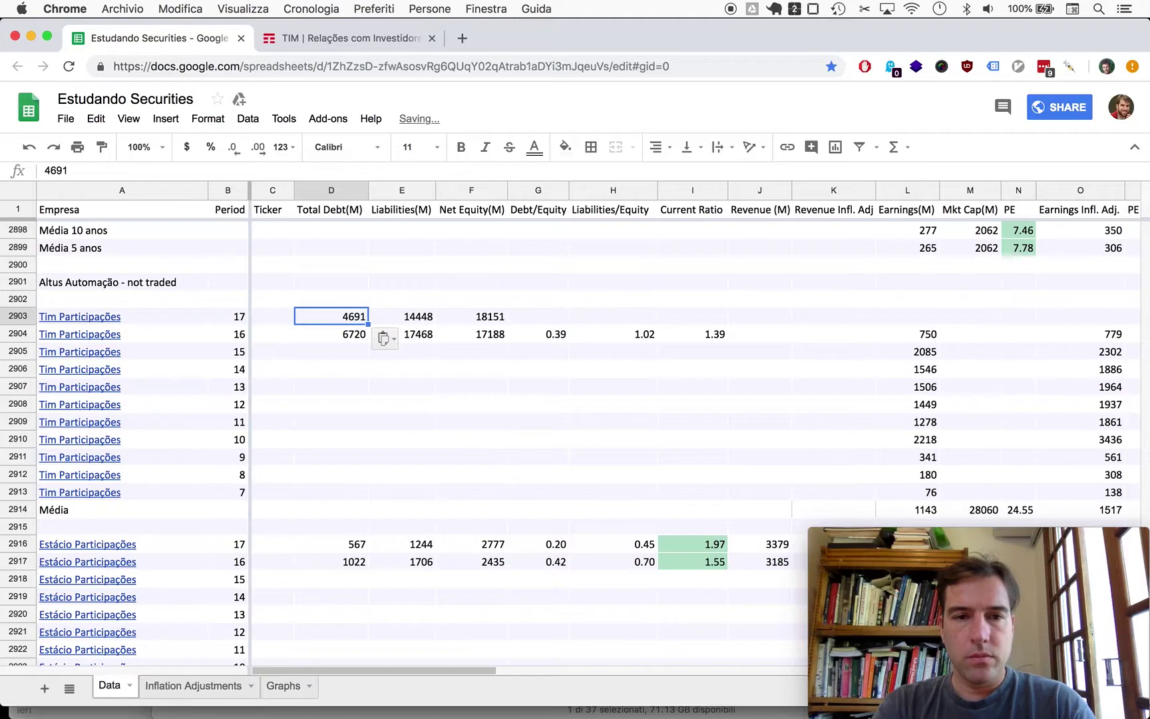
Copy the ratio formulas from G2904:H2904 into G2903:H2903, giving Debt/Equity 0.26 and Liabilities/Equity 0.80
key("Right")
key("Right")
key("Right")
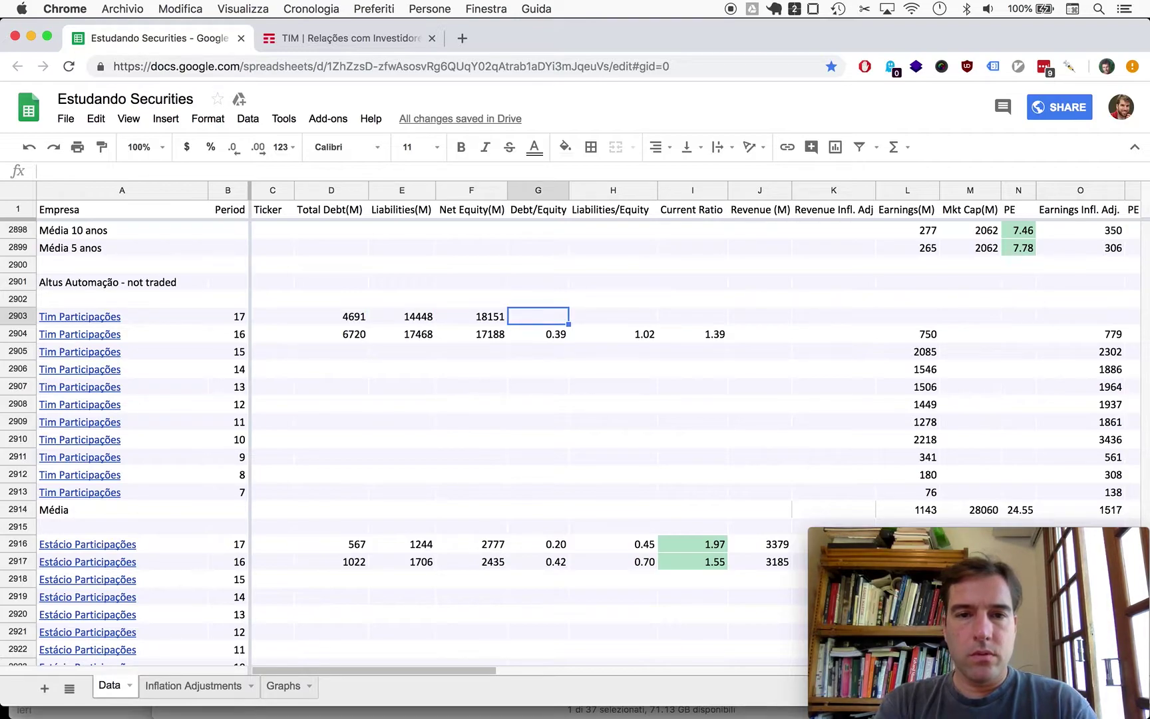
key("Down")
key("shift+Right")
key("super+c")
key("Up")
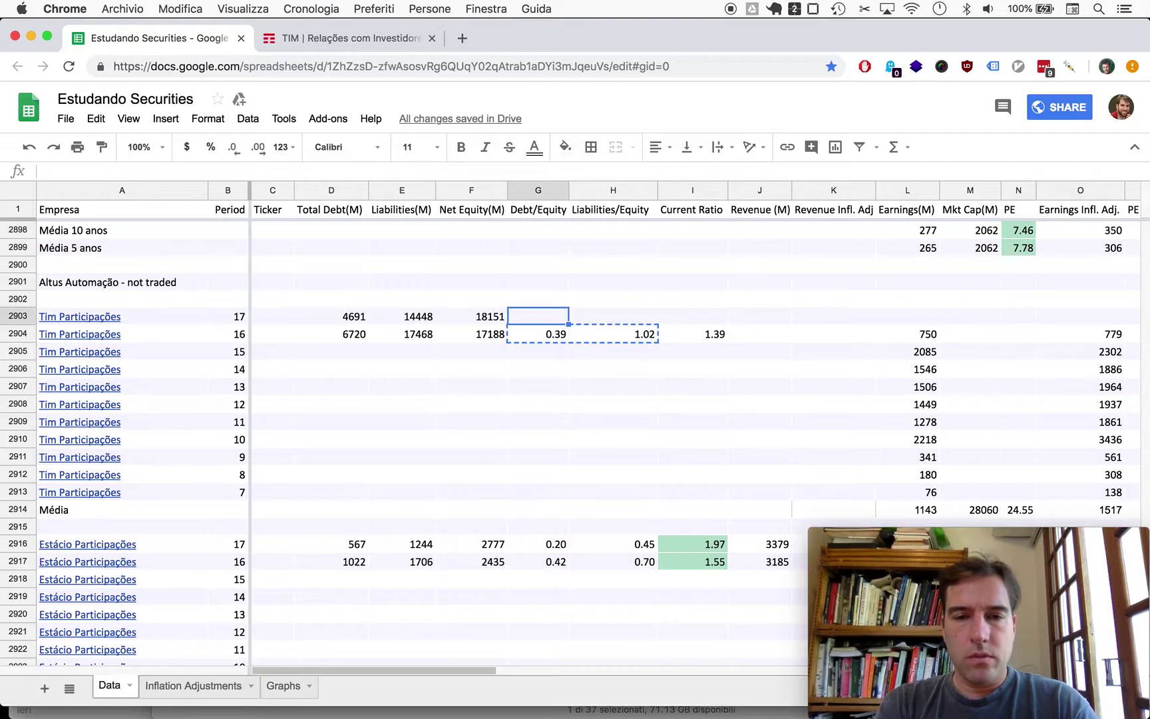
key("super+v")
Check the DFP PDF again and open a new Chrome tab
key("super+Tab")
key("super+Tab")
key("Tab")
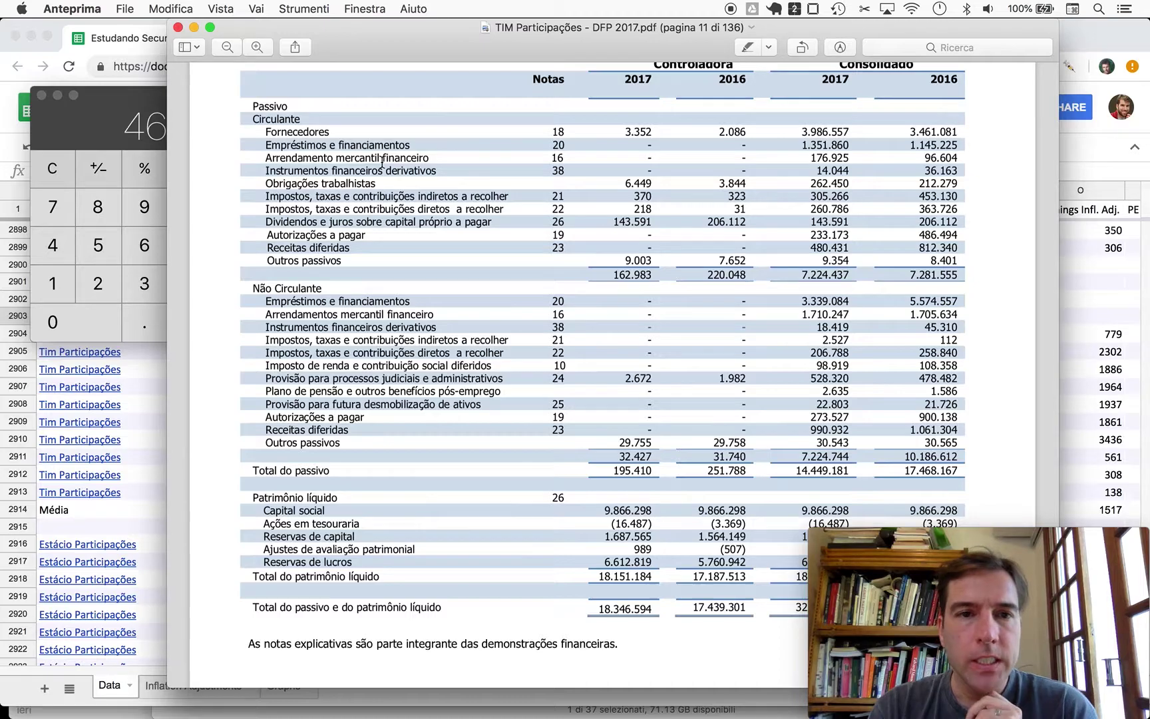
key("super+Tab")
key("Tab")
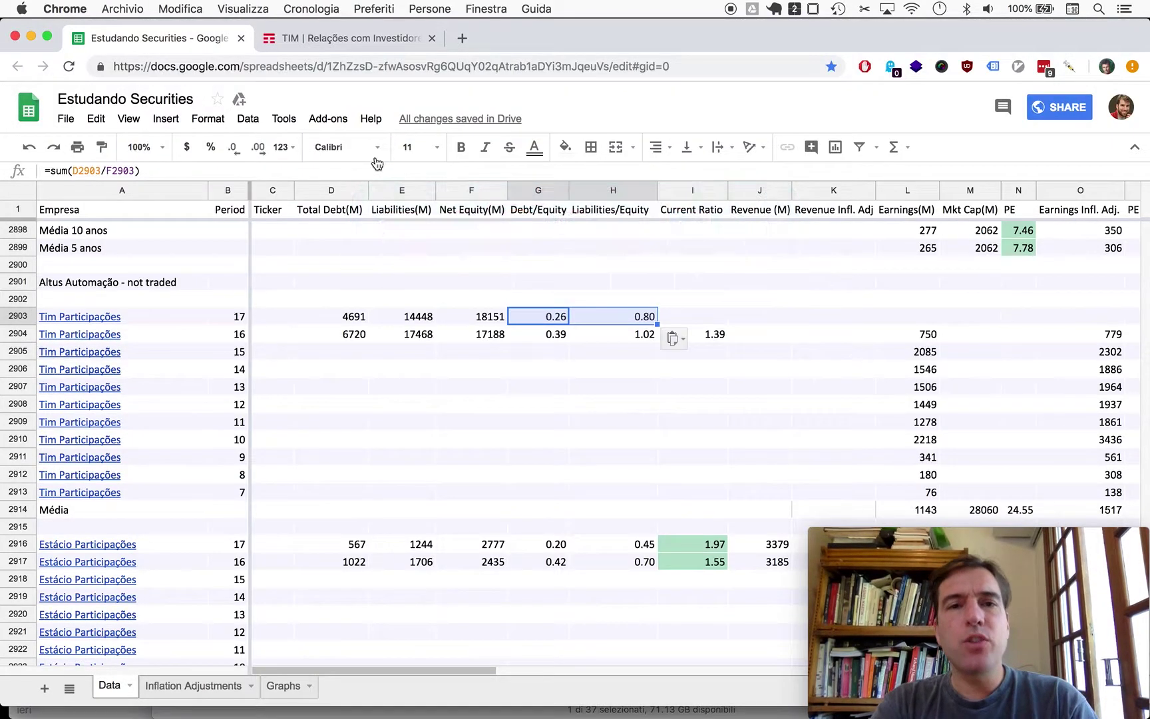
key("super+t")
Search Google for 'arrendamento mercantil financeiro' and open the first leasing accounting result
type("a")
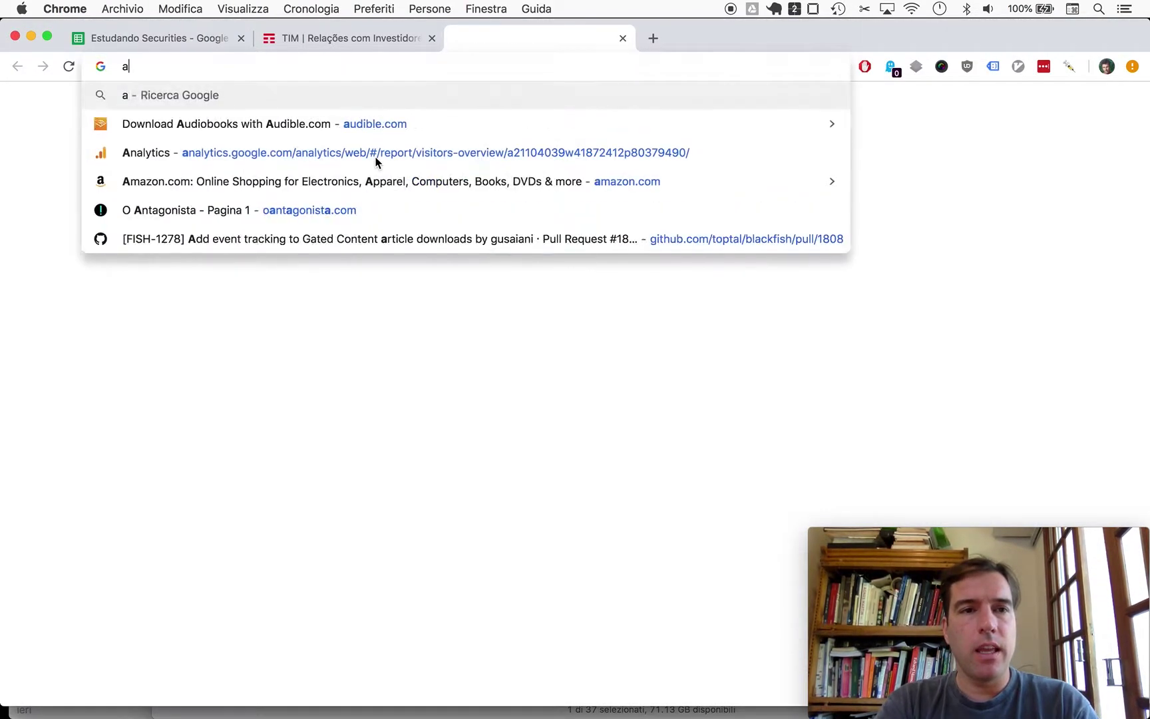
type("rrendamento mer")
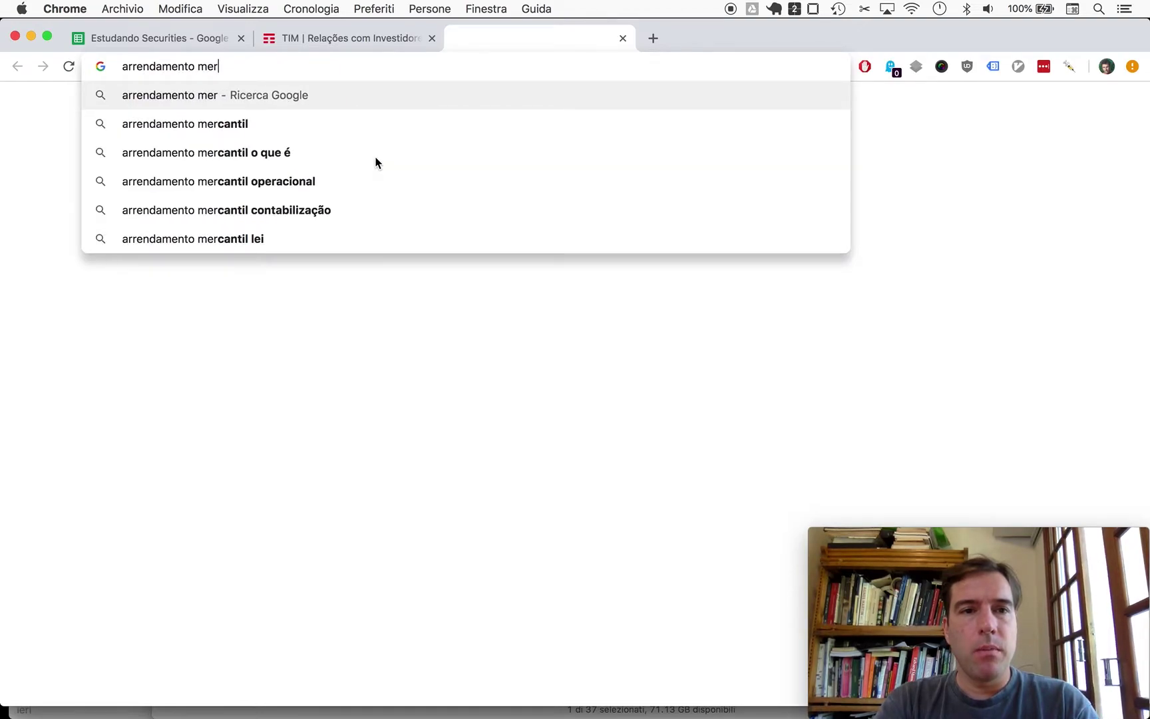
key("Down")
type("fin")
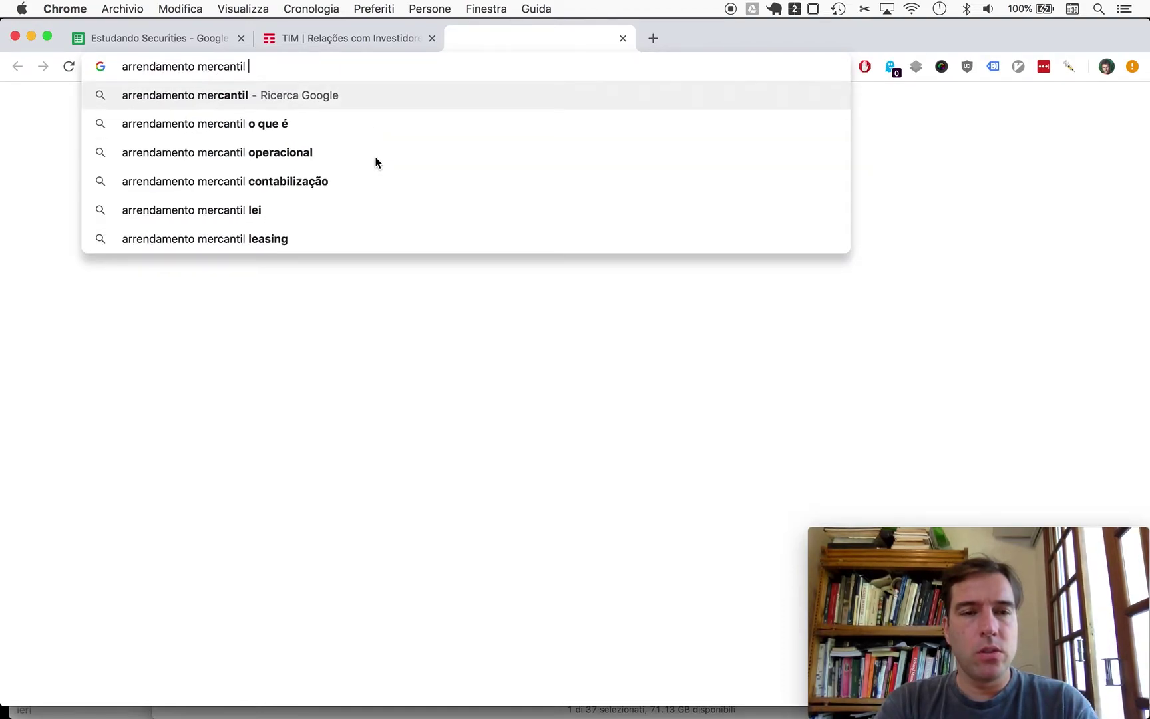
key("Down")
key("Return")
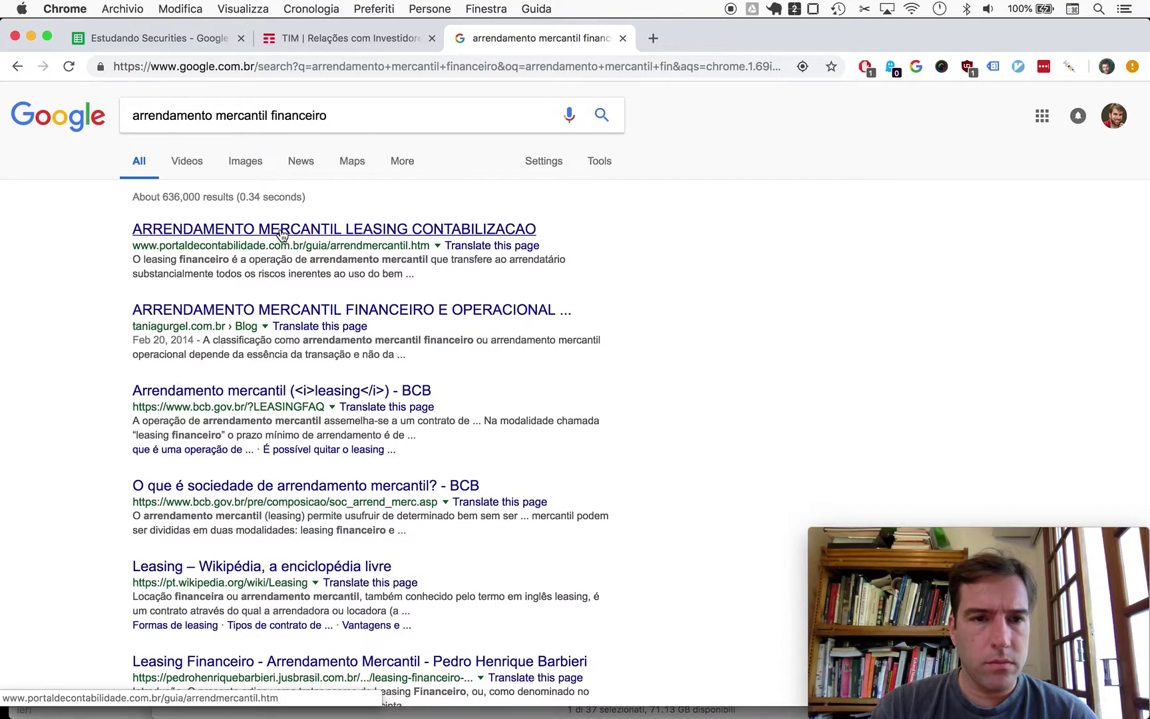
left_click(283, 233)
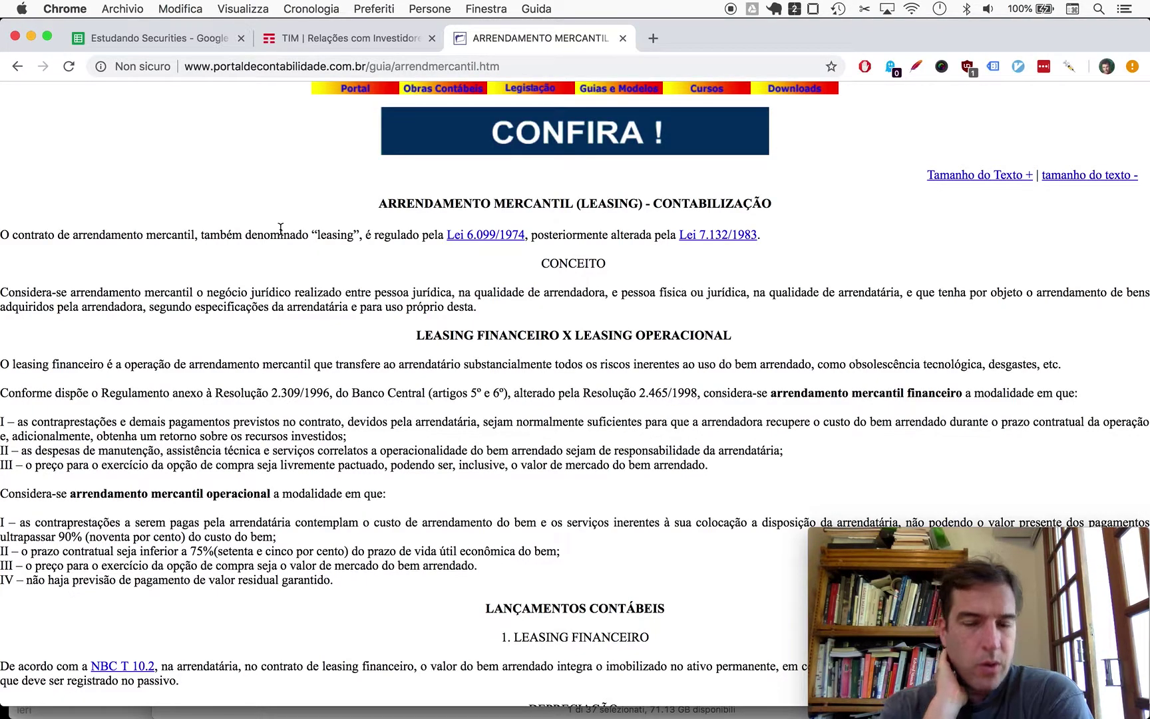
Close the leasing article, return to the spreadsheet tab, then bring the DFP PDF forward
key("super+w")
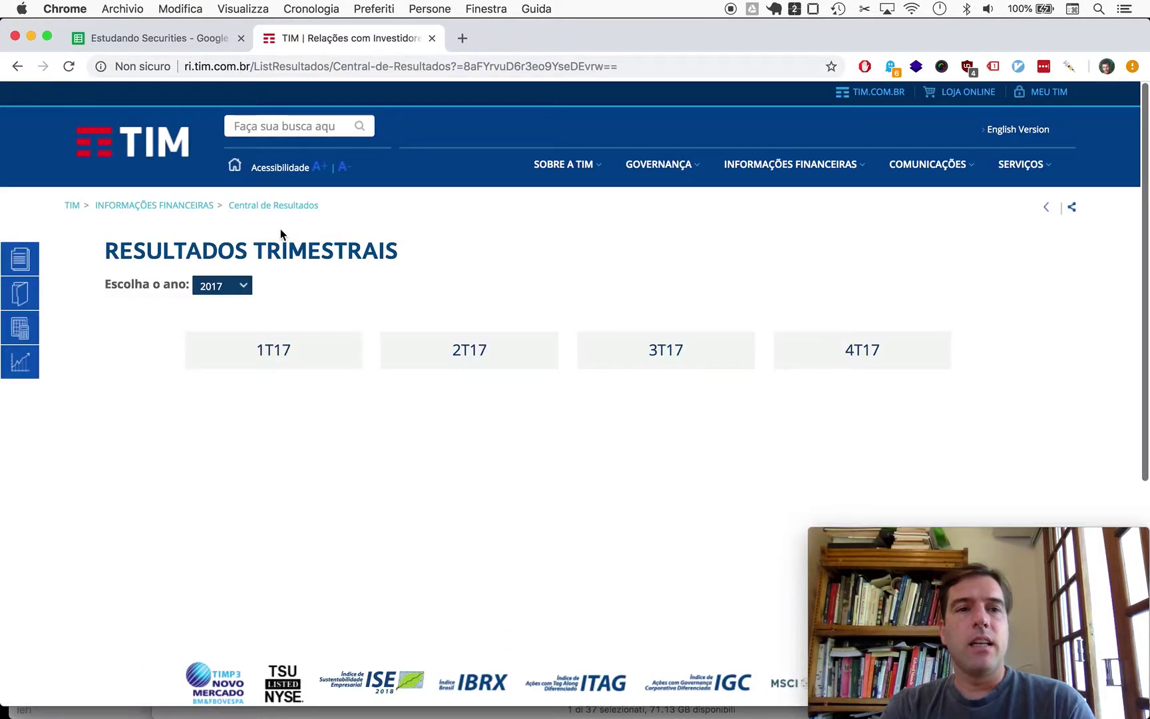
key("super+1")
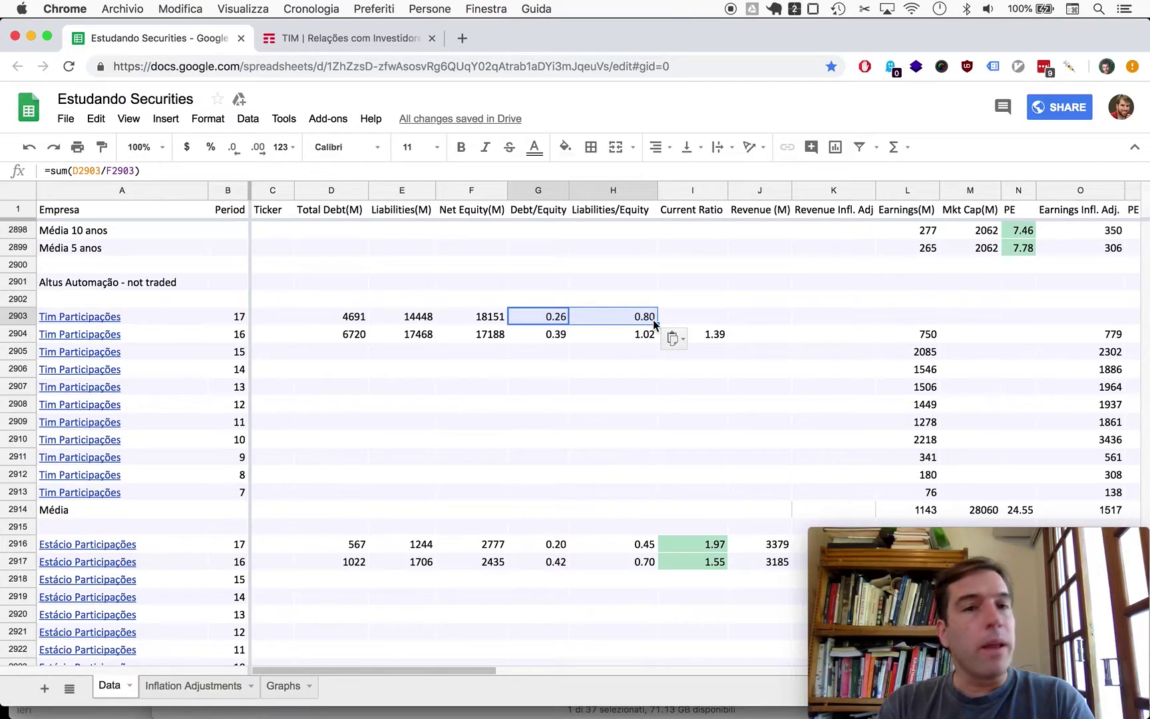
key("super+Tab")
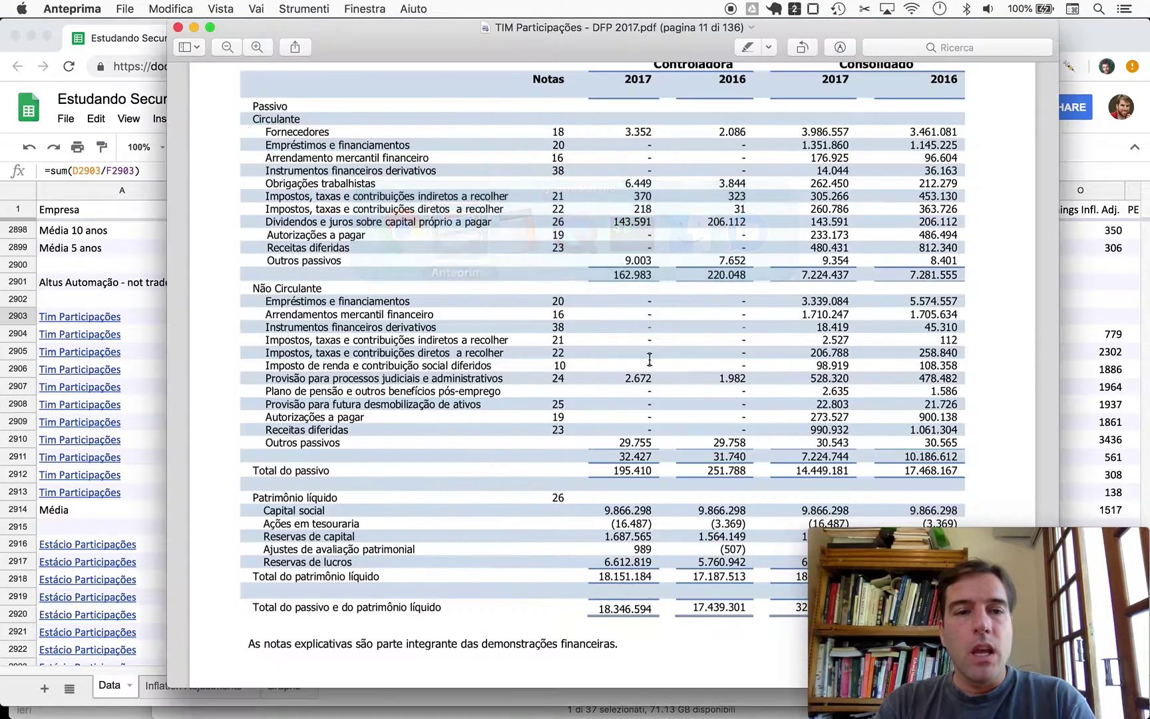
Compute the 2017 current ratio 7607 / 7224 ≈ 1.053 in Calculator and copy it
scroll(650, 359, "up", 15)
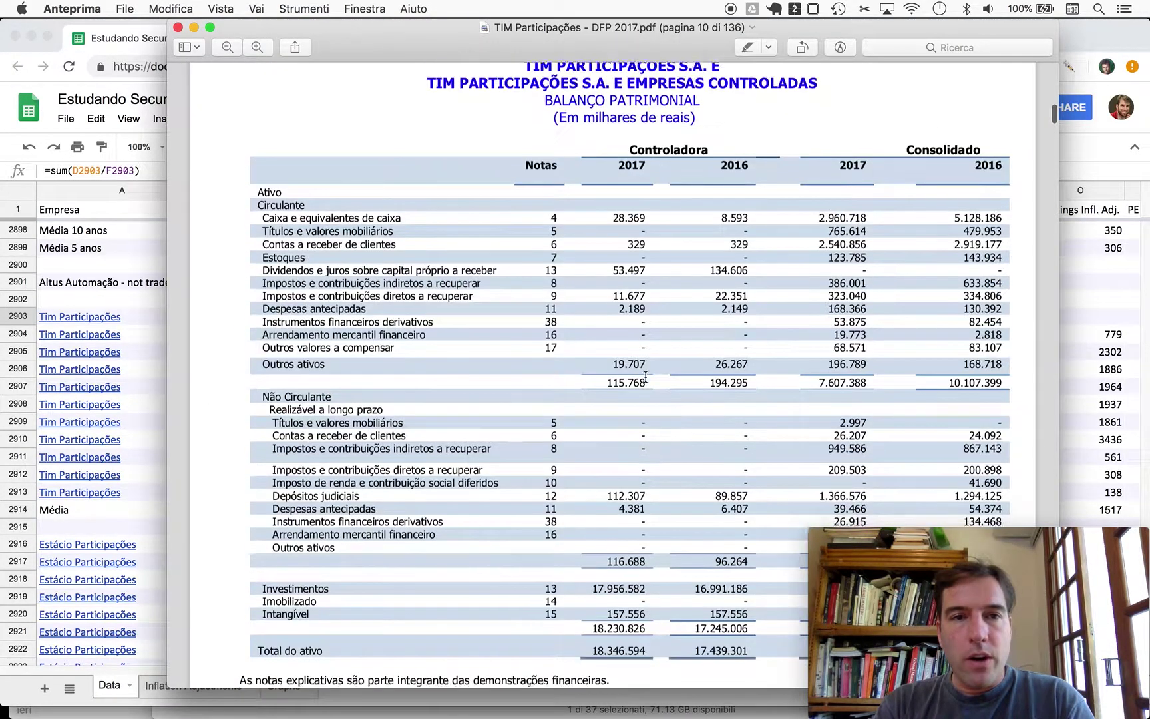
scroll(646, 377, "down", 3)
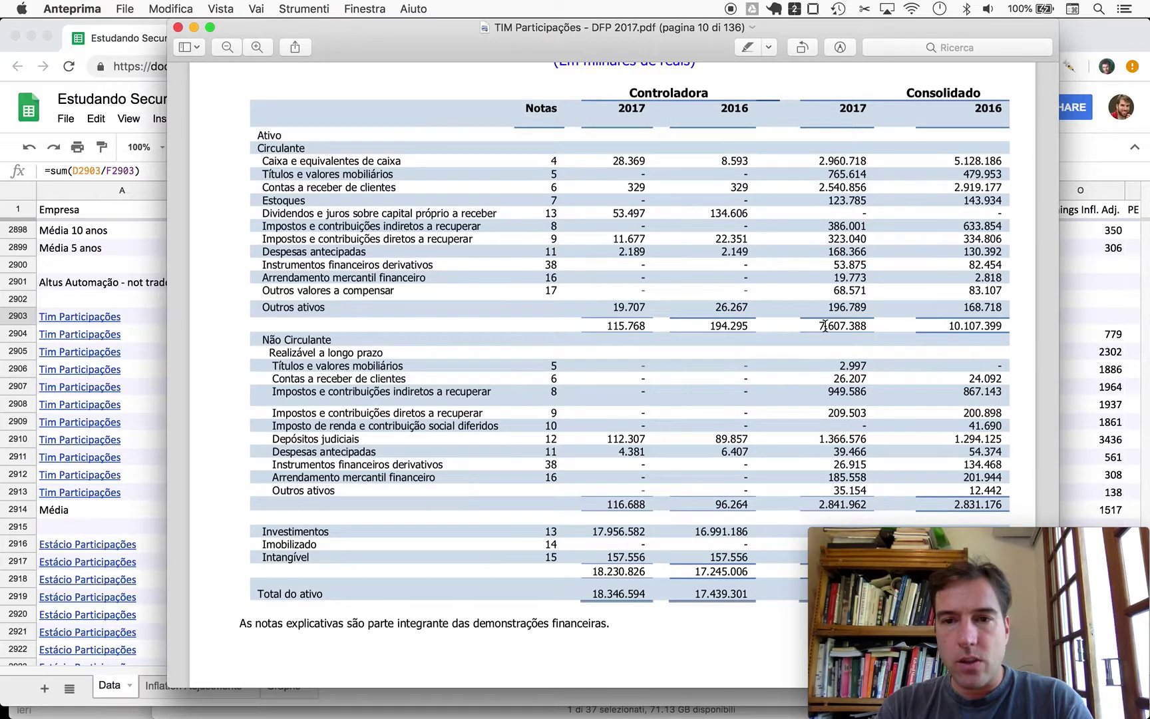
key("super+Tab")
key("super+Tab")
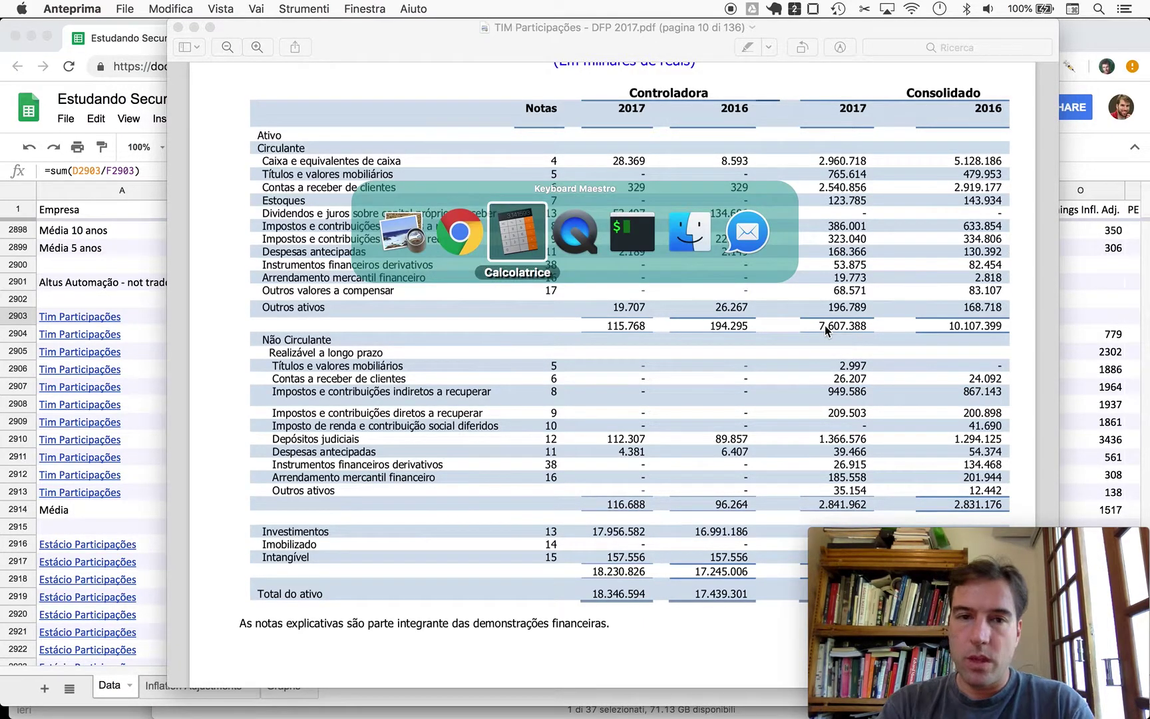
type("7607")
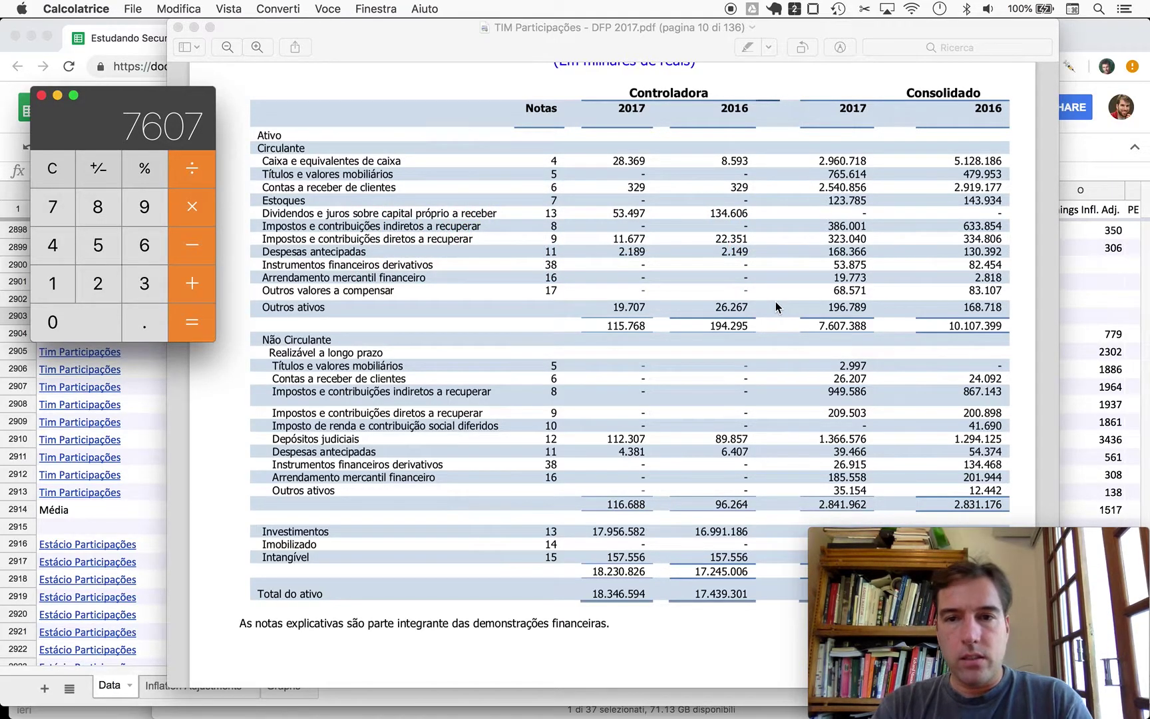
scroll(775, 302, "down", 15)
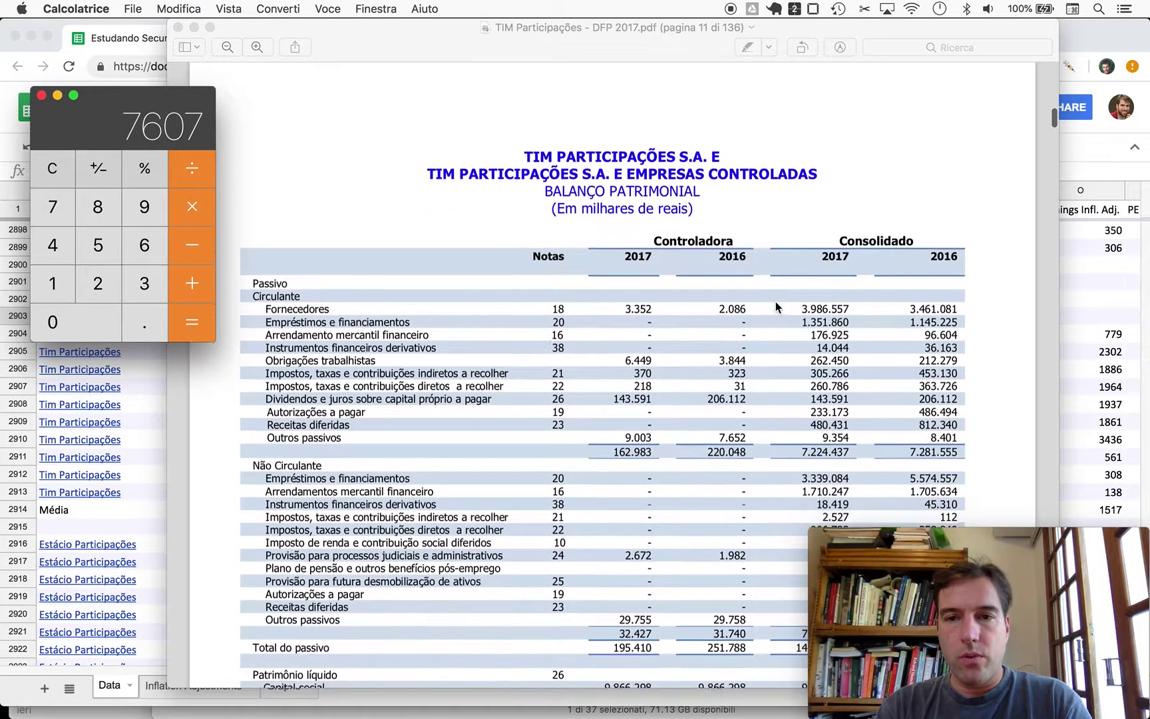
scroll(775, 306, "down", 1)
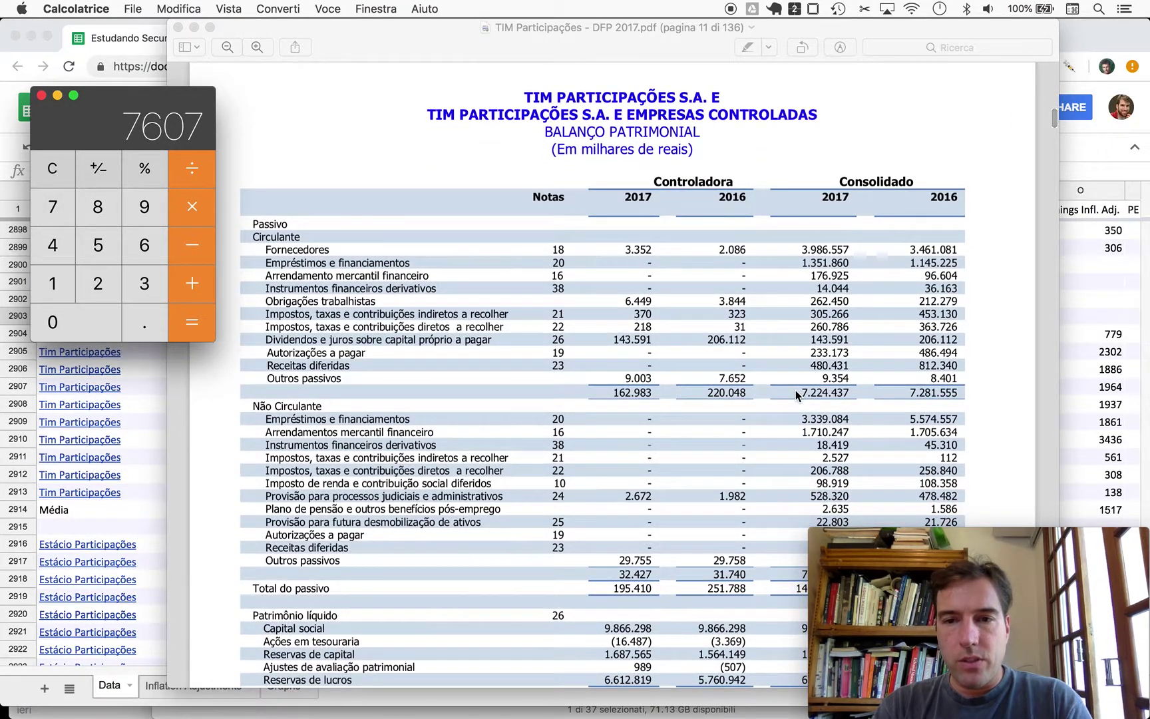
type("/7224")
key("Return")
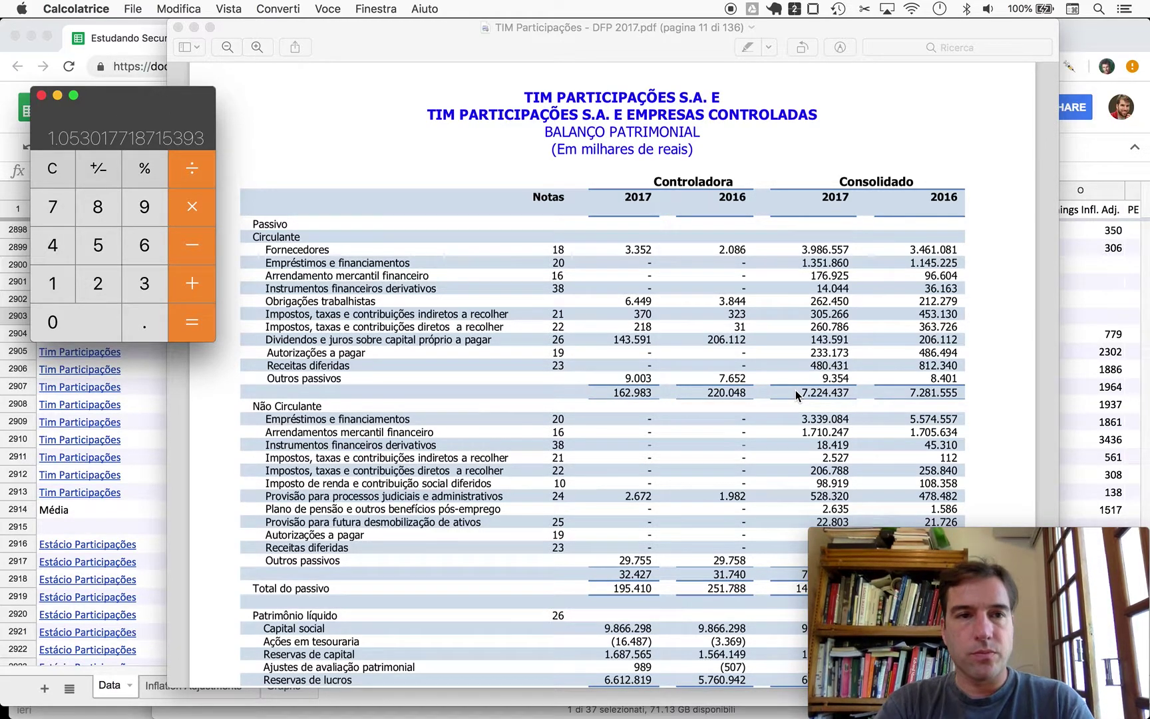
key("super+c")
key("super+Tab")
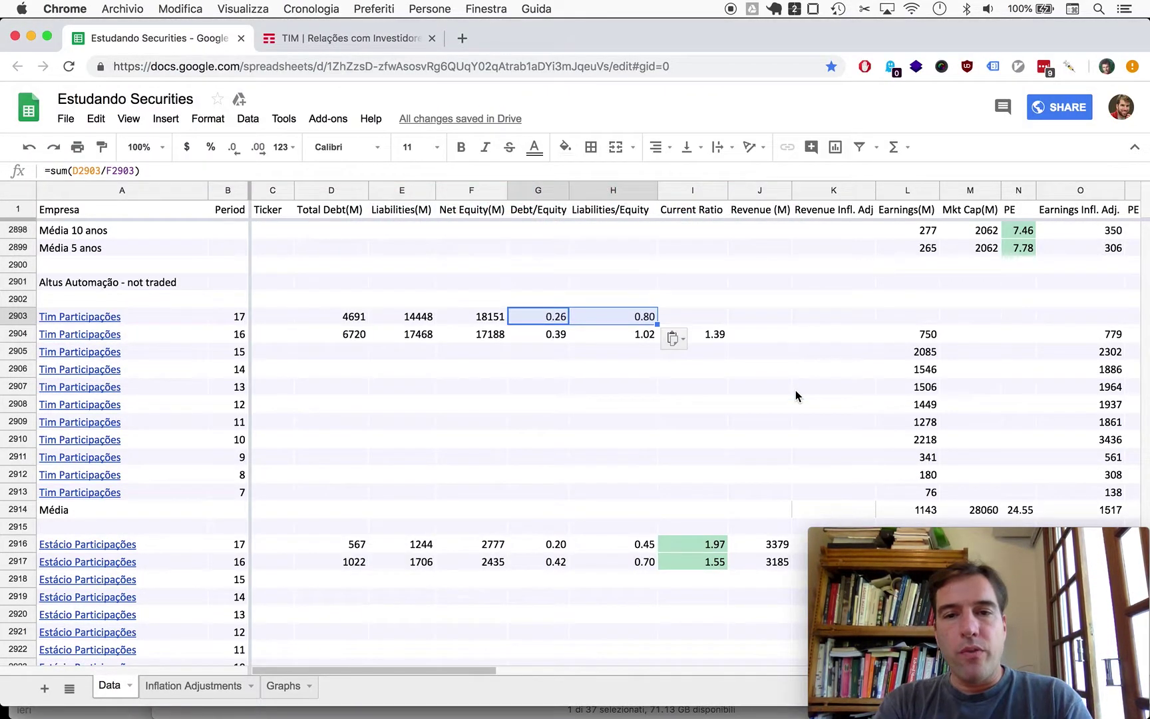
Put 1.05 in TIM's 2017 Current Ratio cell and bring the DFP 2017 PDF back
key("shift+Right")
key("Right")
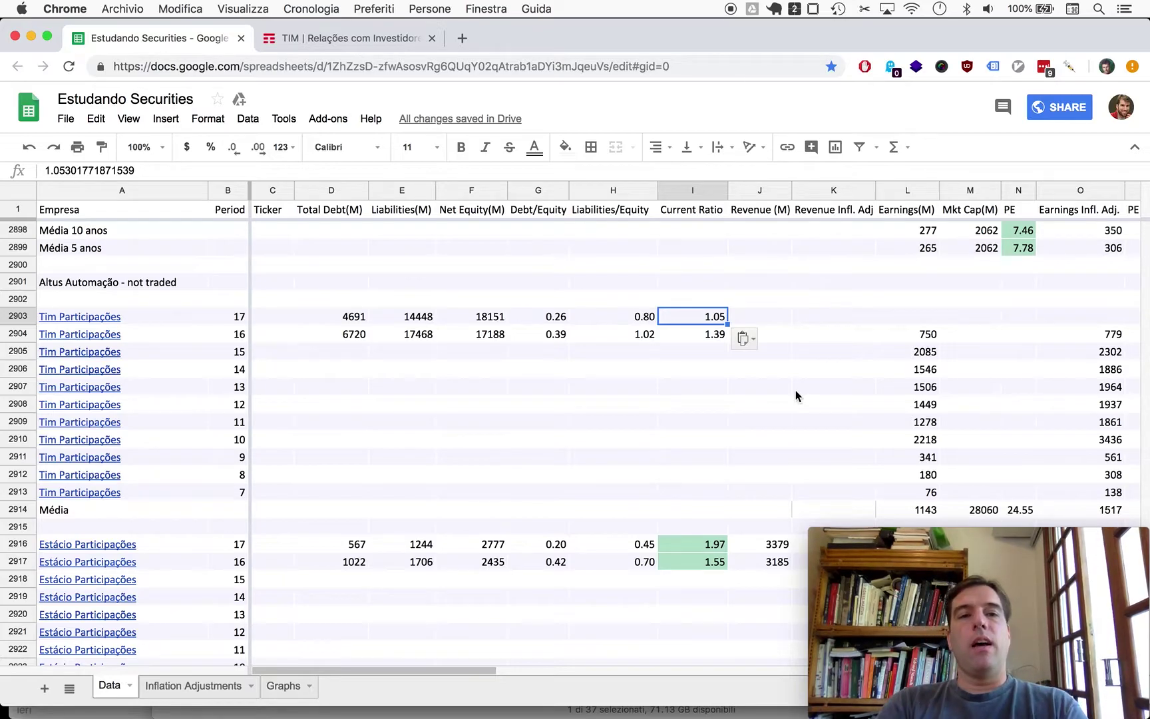
key("super+Tab")
key("Tab")
Enter TIM's net revenue from the PDF: 16234 for 2017 and 15617 for 2016
scroll(515, 368, "down", 10)
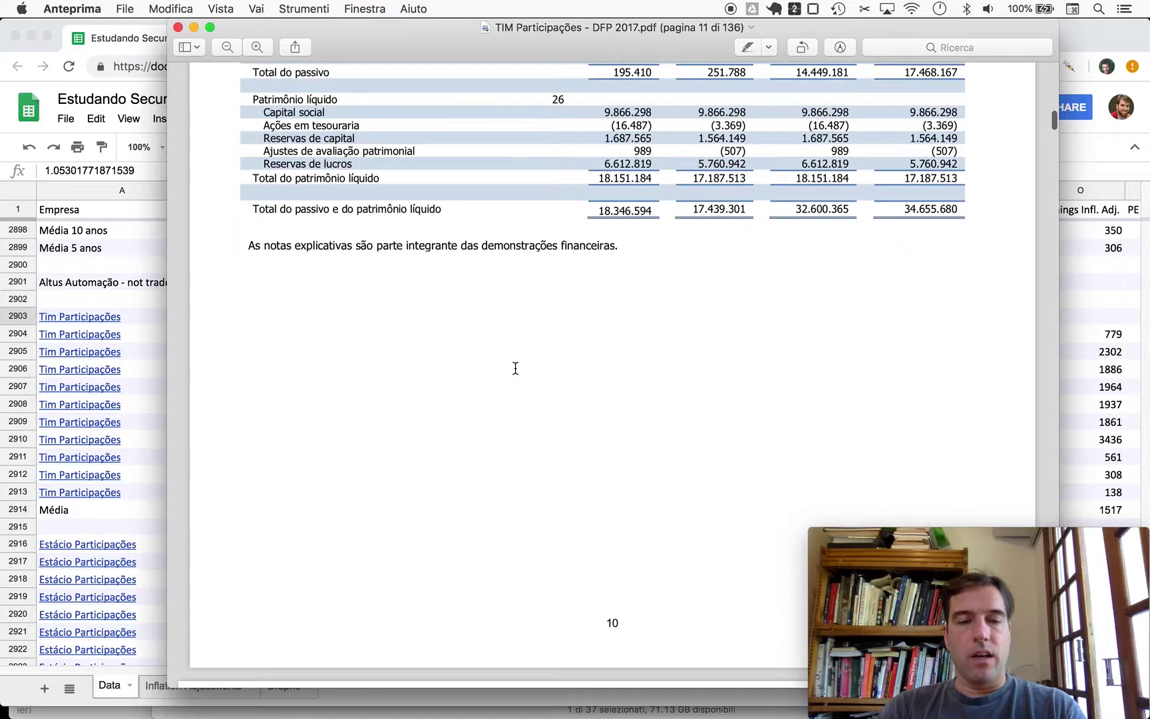
scroll(515, 368, "down", 15)
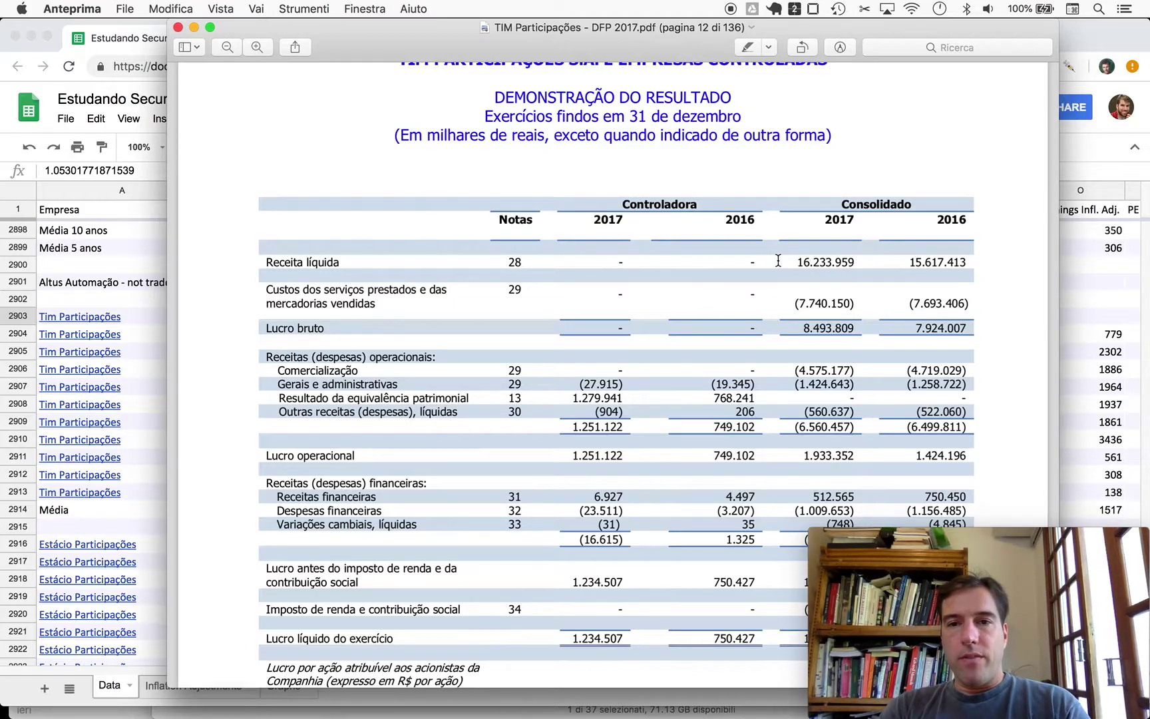
key("super+Tab")
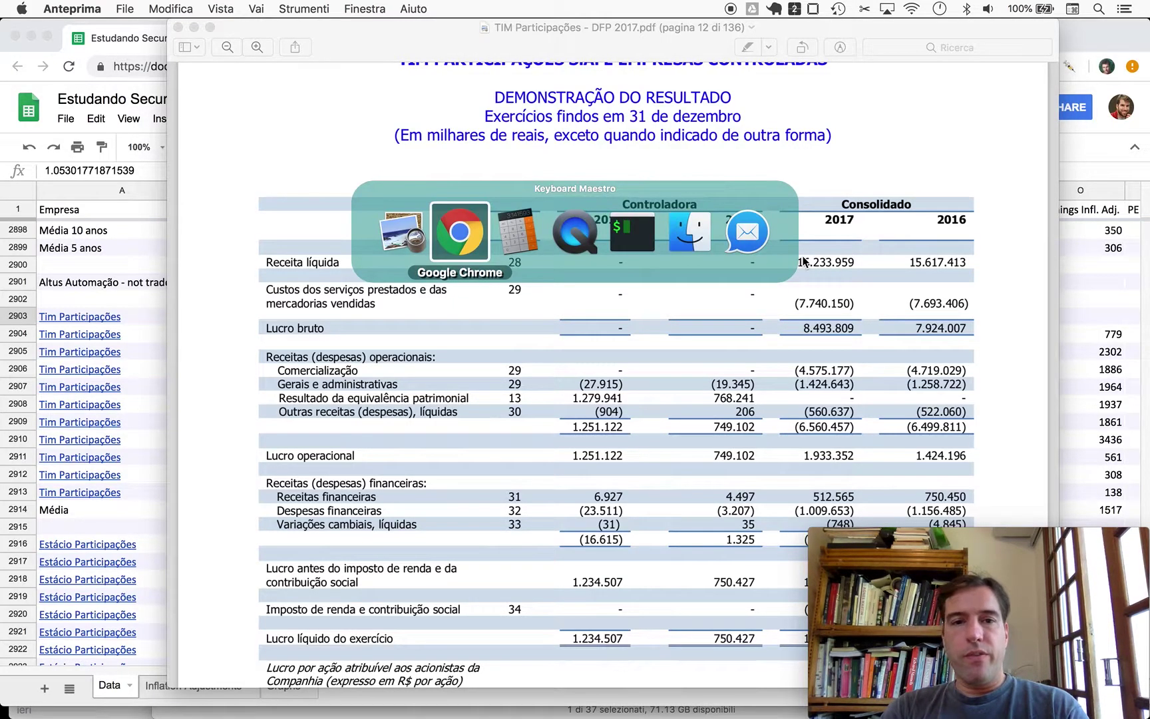
key("Right")
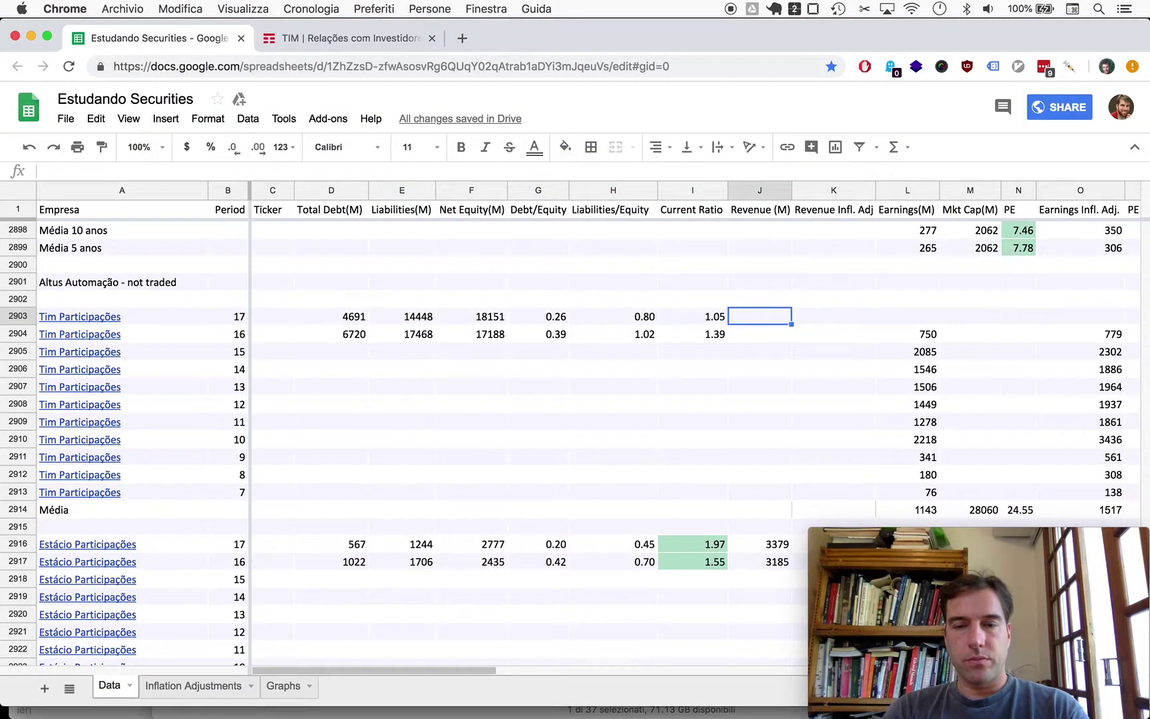
type("16")
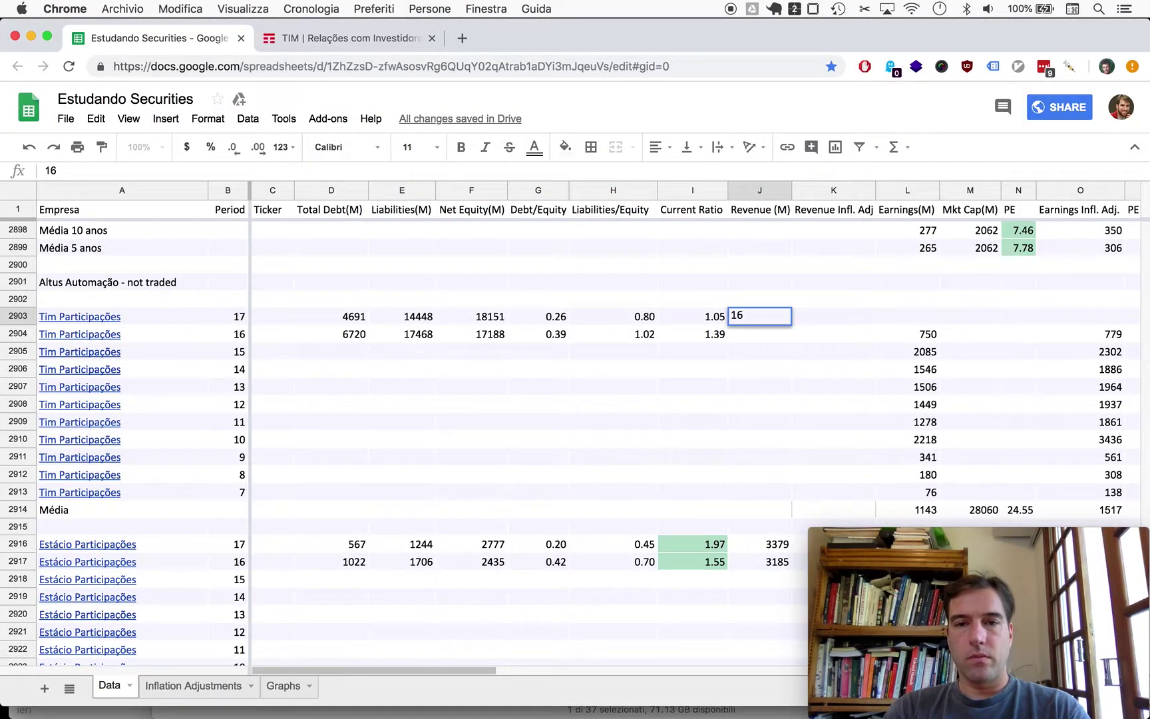
type("234")
key("Return")
key("super+Tab")
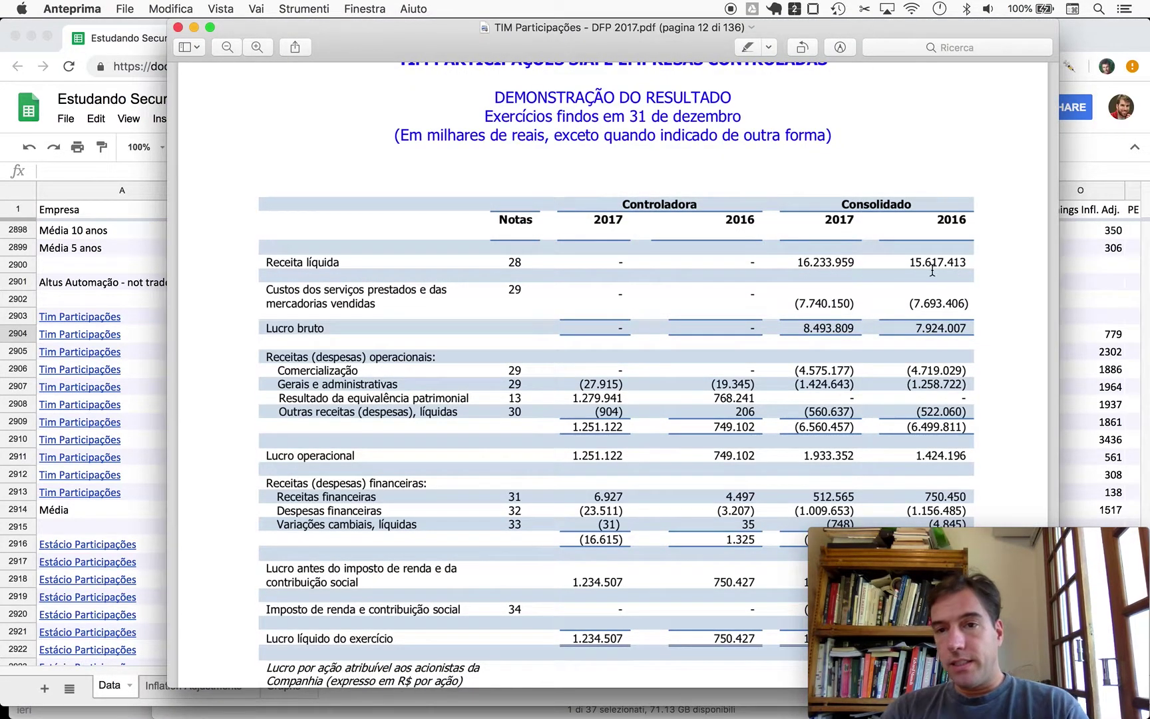
key("super+Tab")
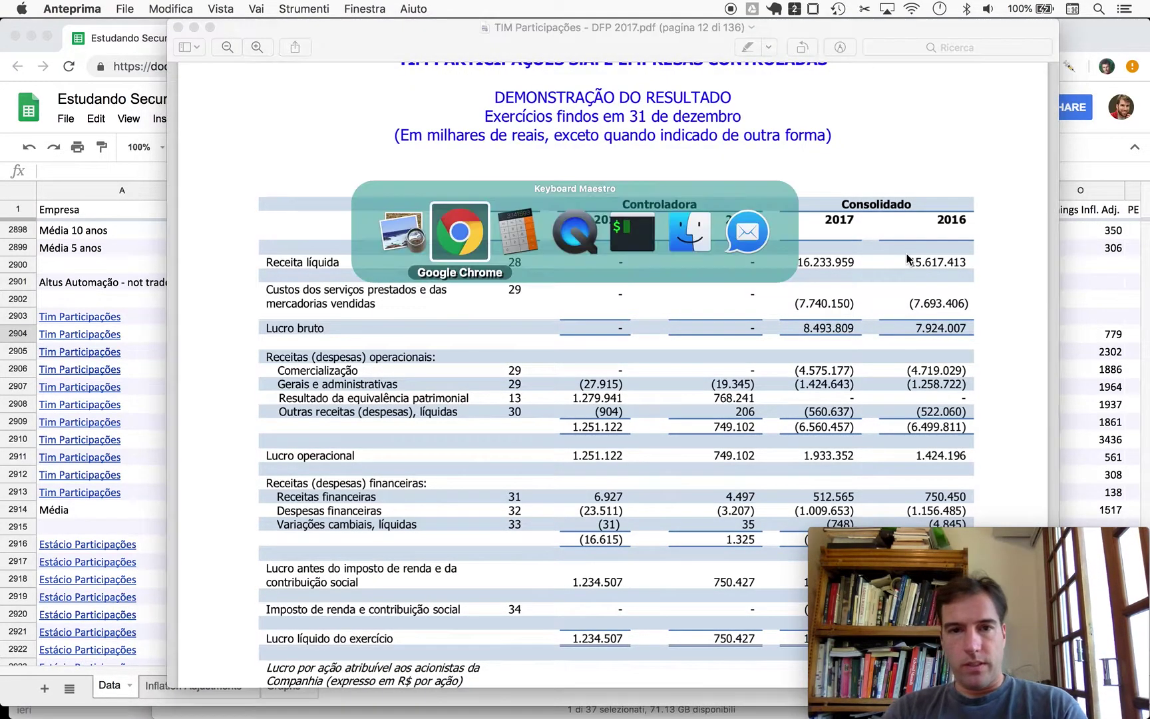
type("15617")
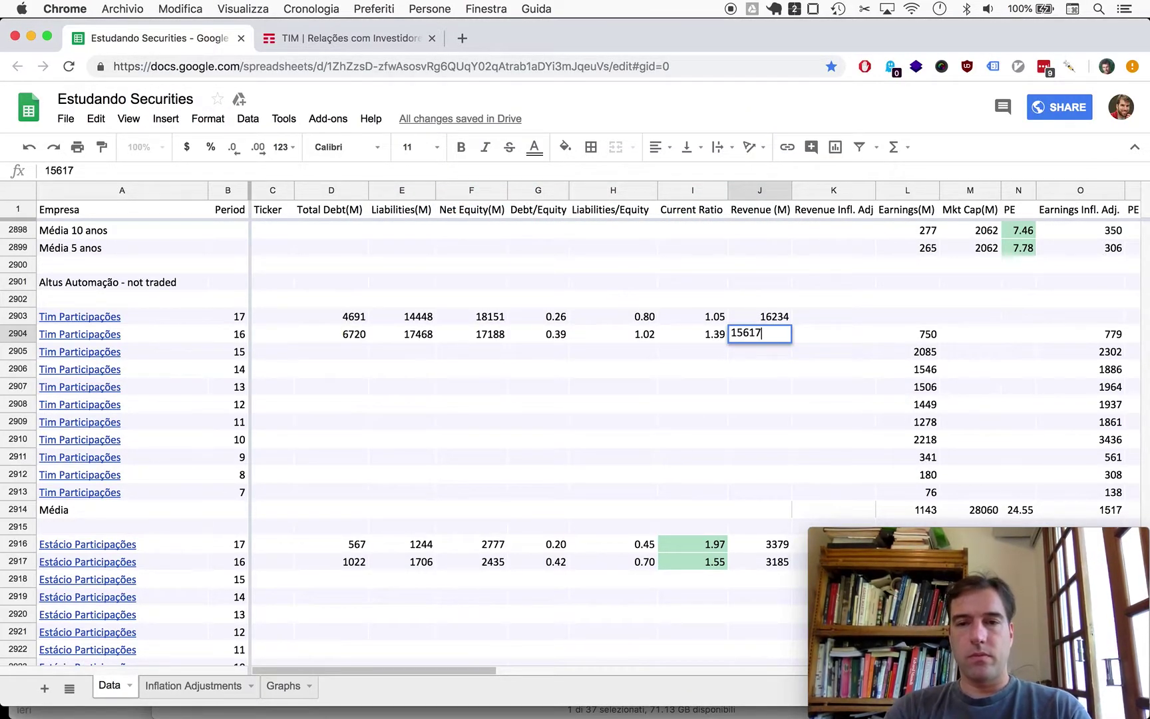
key("Return")
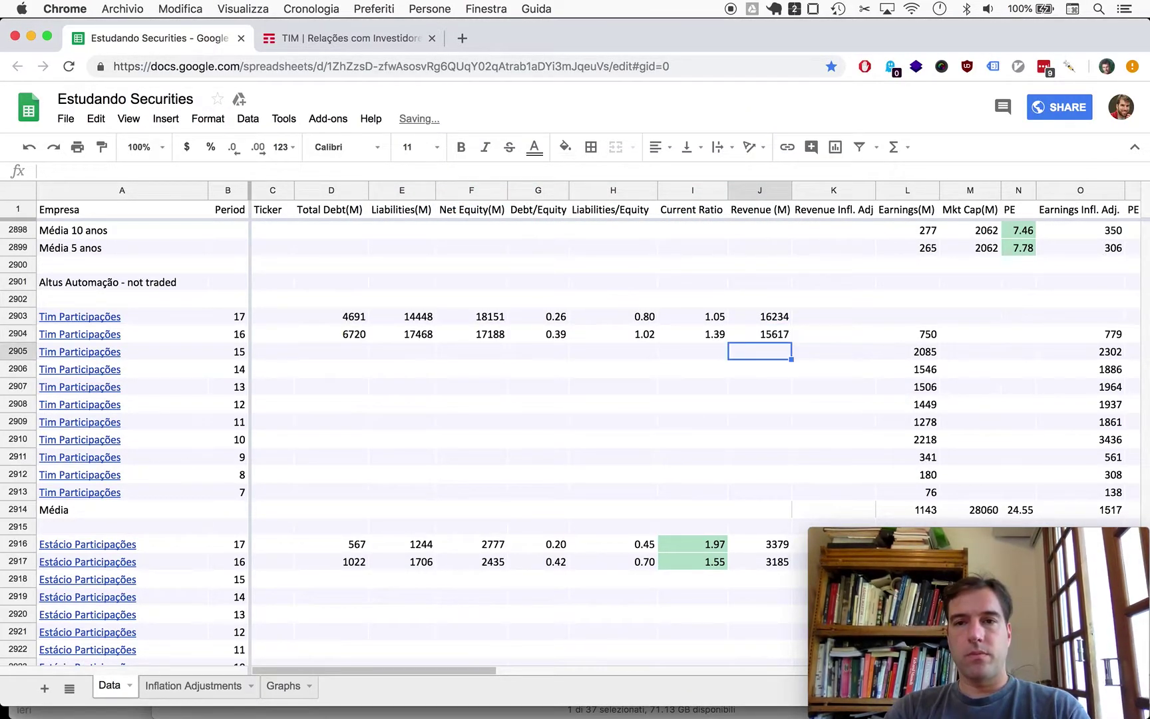
Recheck the income statement in the PDF, then return to a cell beside the earnings columns
key("super+Tab")
scroll(619, 349, "down", 5)
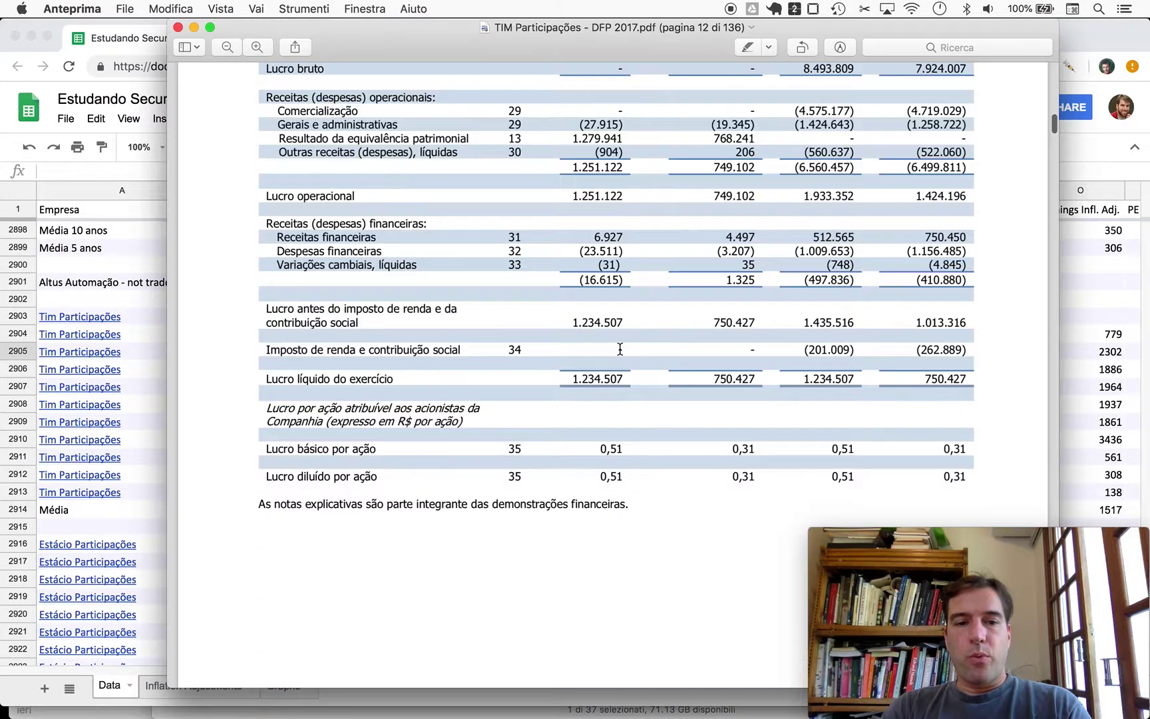
scroll(619, 348, "down", 2)
scroll(783, 311, "up", 1)
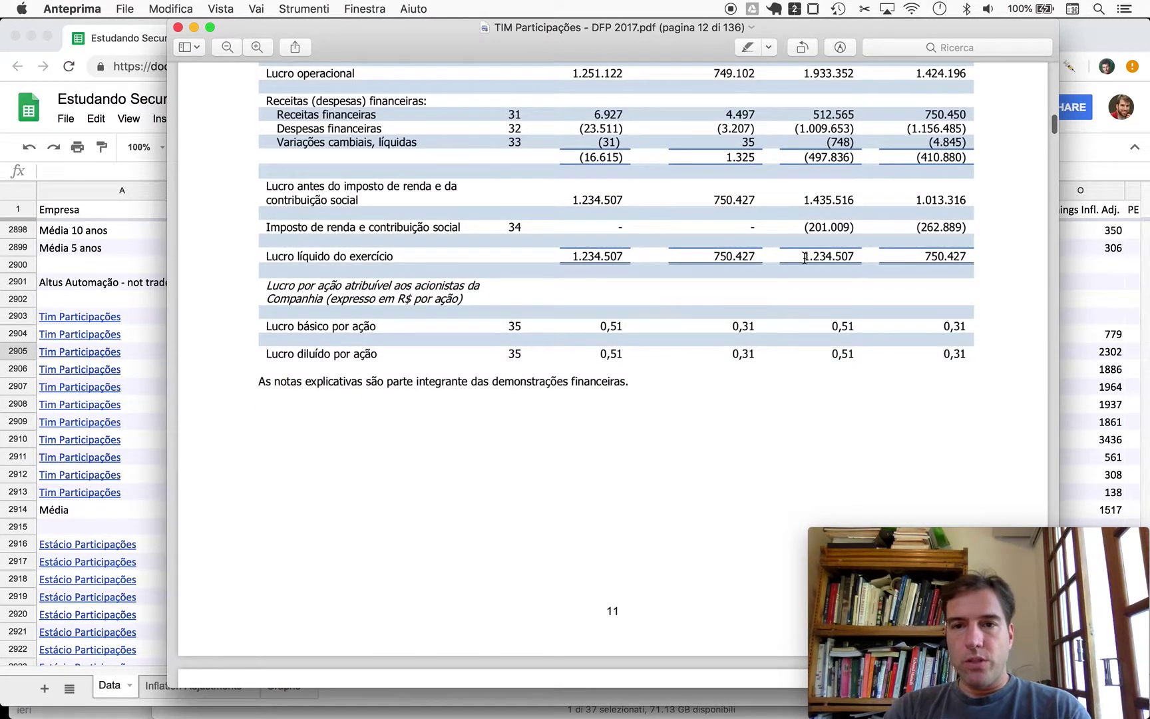
key("super+Tab")
key("super+Tab")
key("super+shift+Tab")
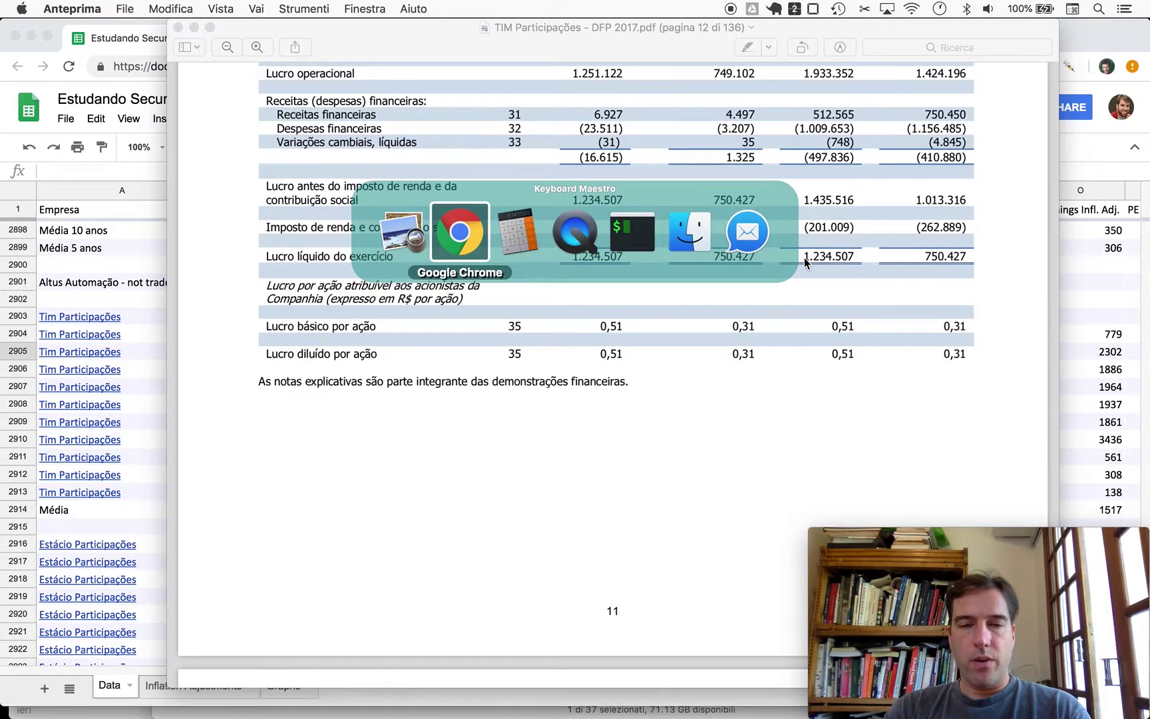
left_click(833, 350)
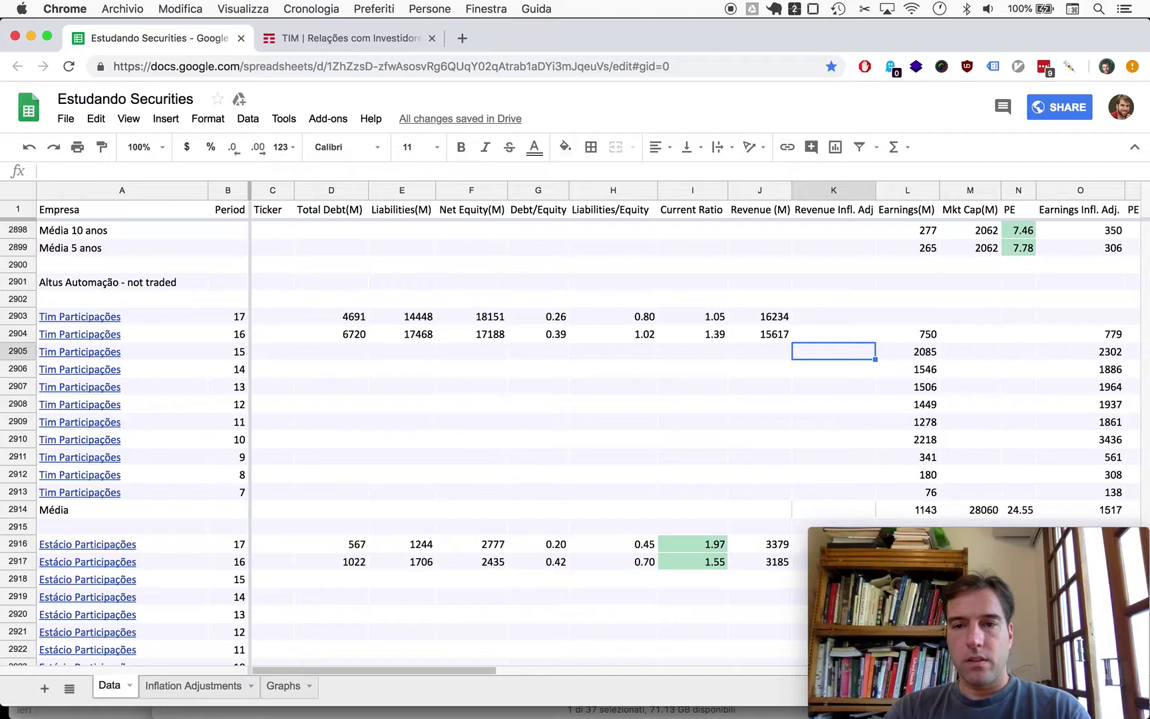
Enter 1235 as TIM's 2017 Earnings(M)
key("Right")
key("Right")
key("Up")
key("Up")
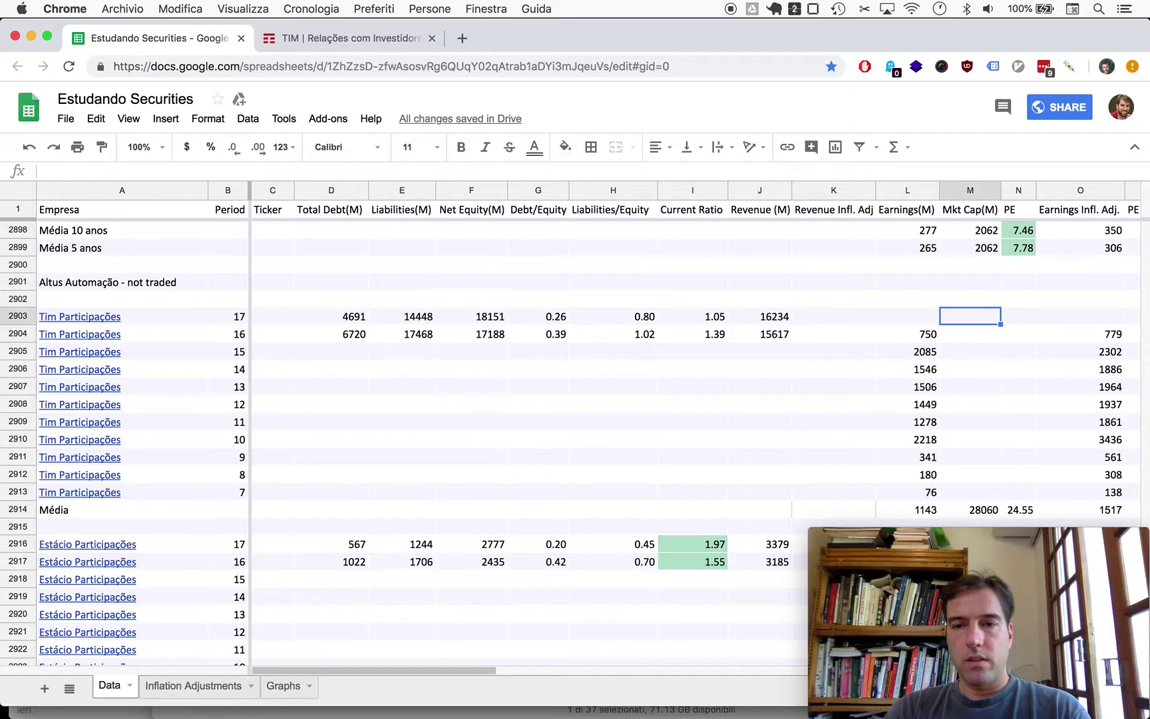
key("Left")
type("1235")
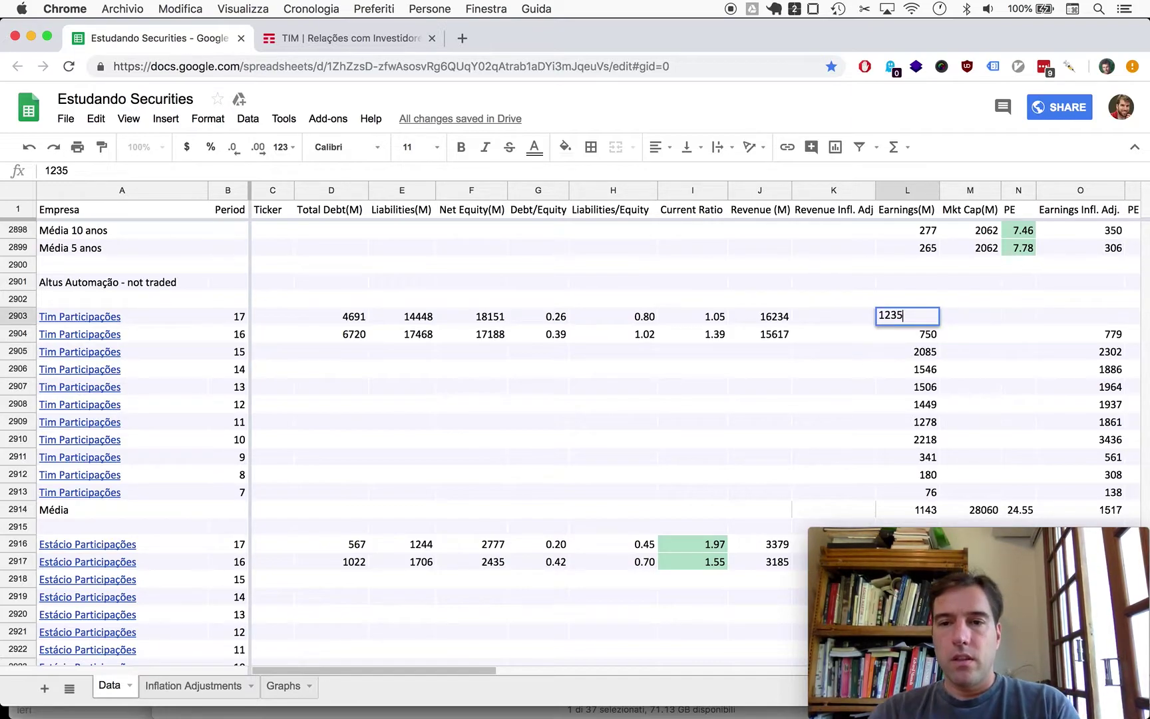
key("Return")
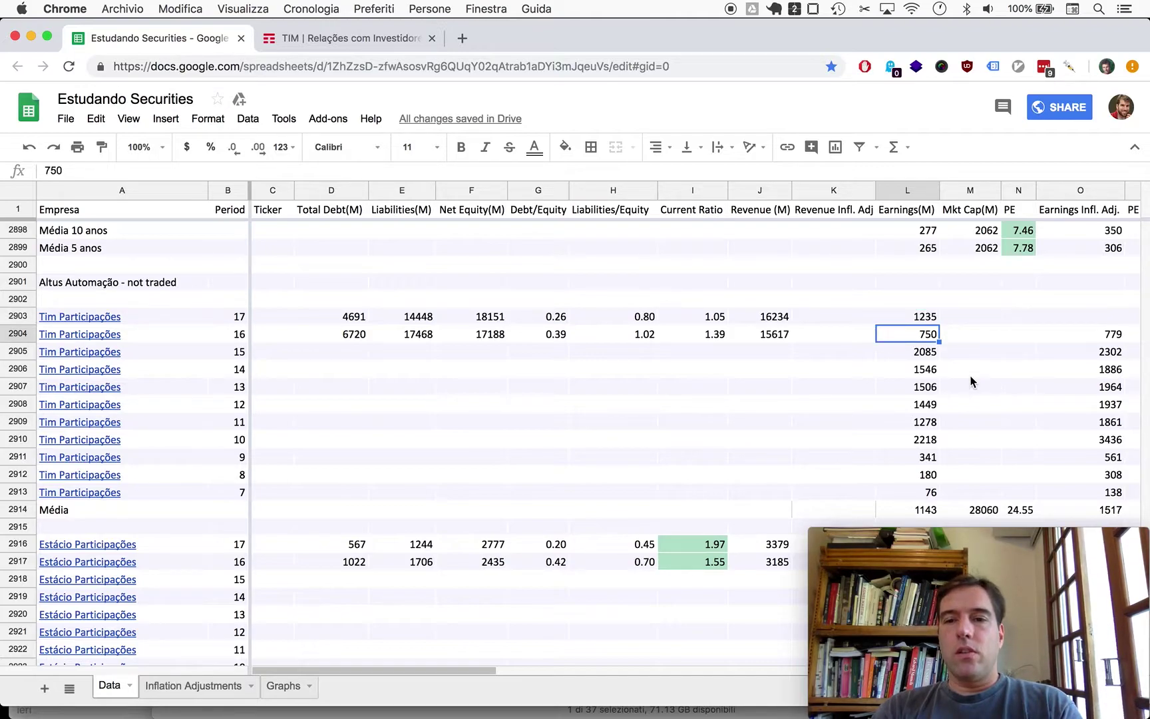
Paste the 2016 inflation-adjustment formula into the 2017 Earnings Infl. Adj. cell, giving 1235
scroll(970, 381, "down", 1)
scroll(970, 382, "right", 4)
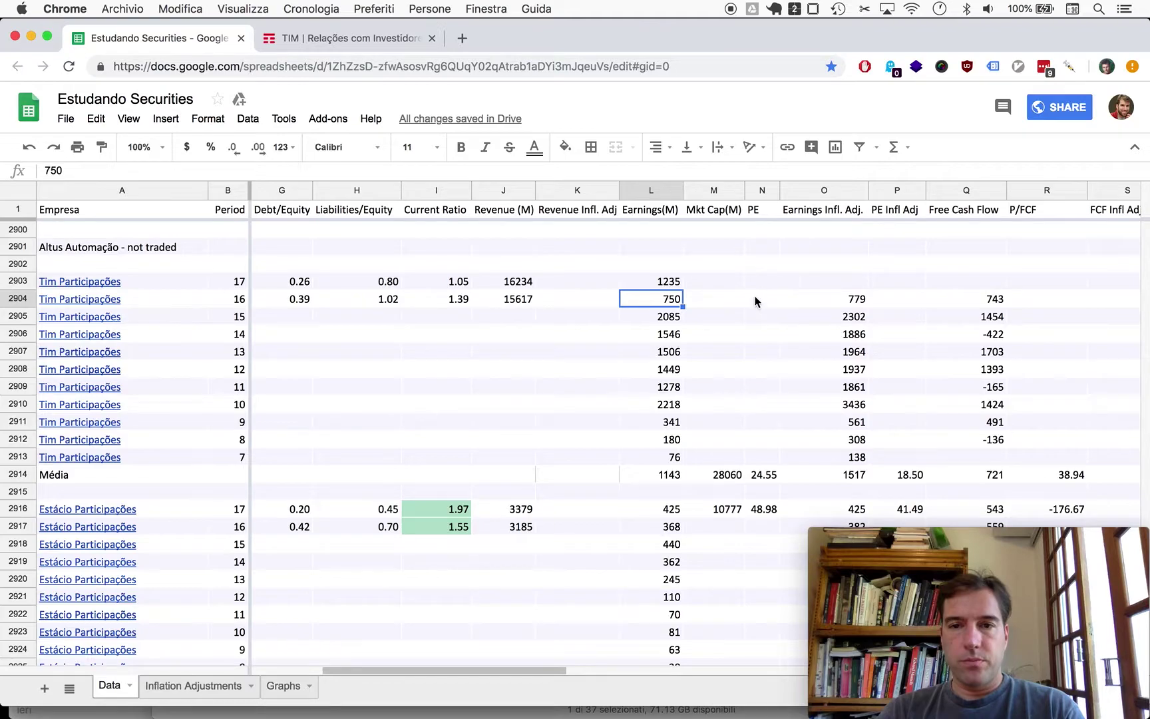
key("Right")
key("Right")
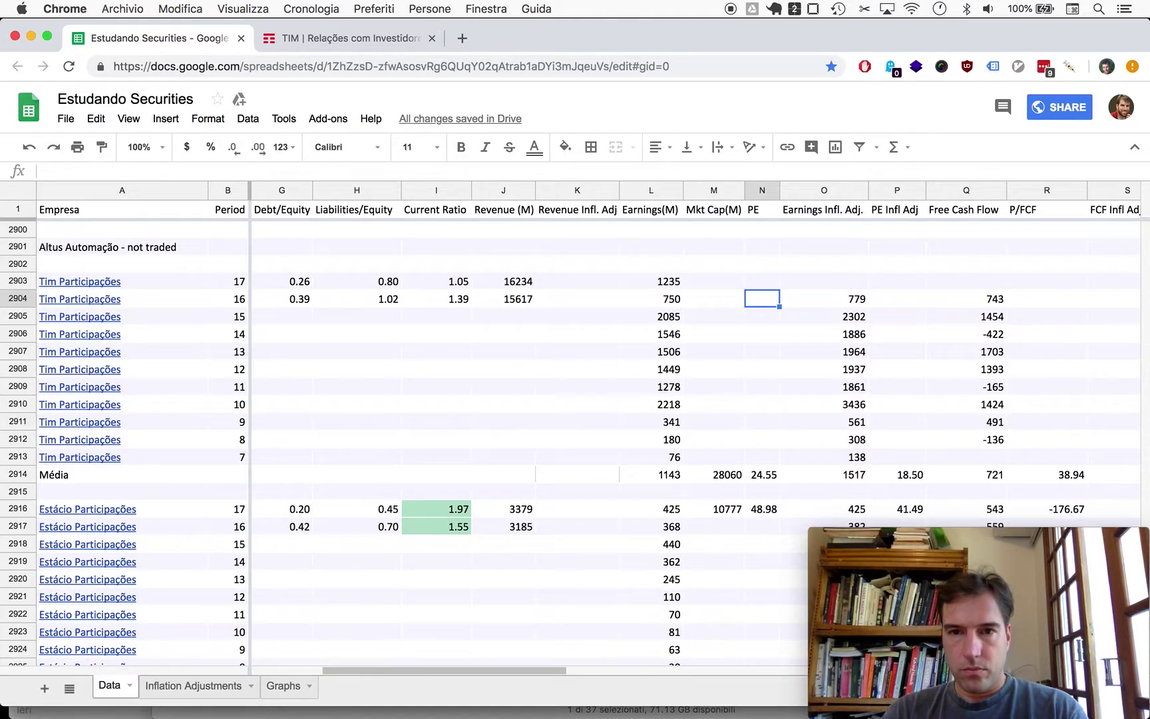
key("Right")
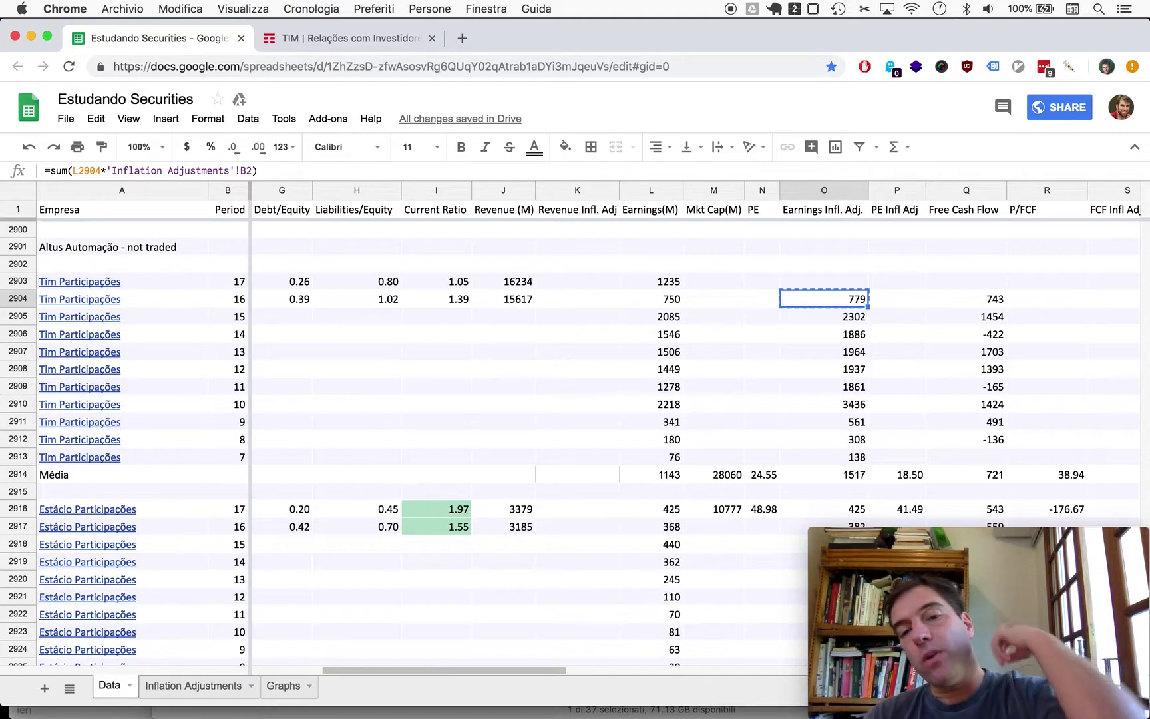
key("Up")
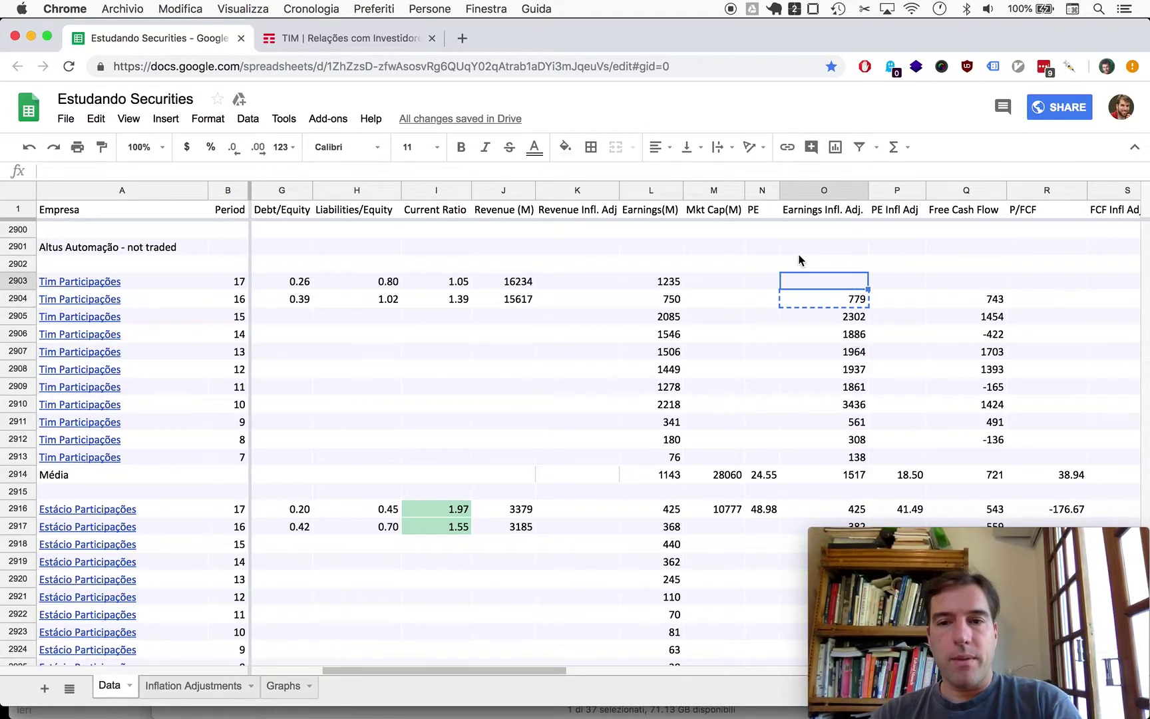
key("super+v")
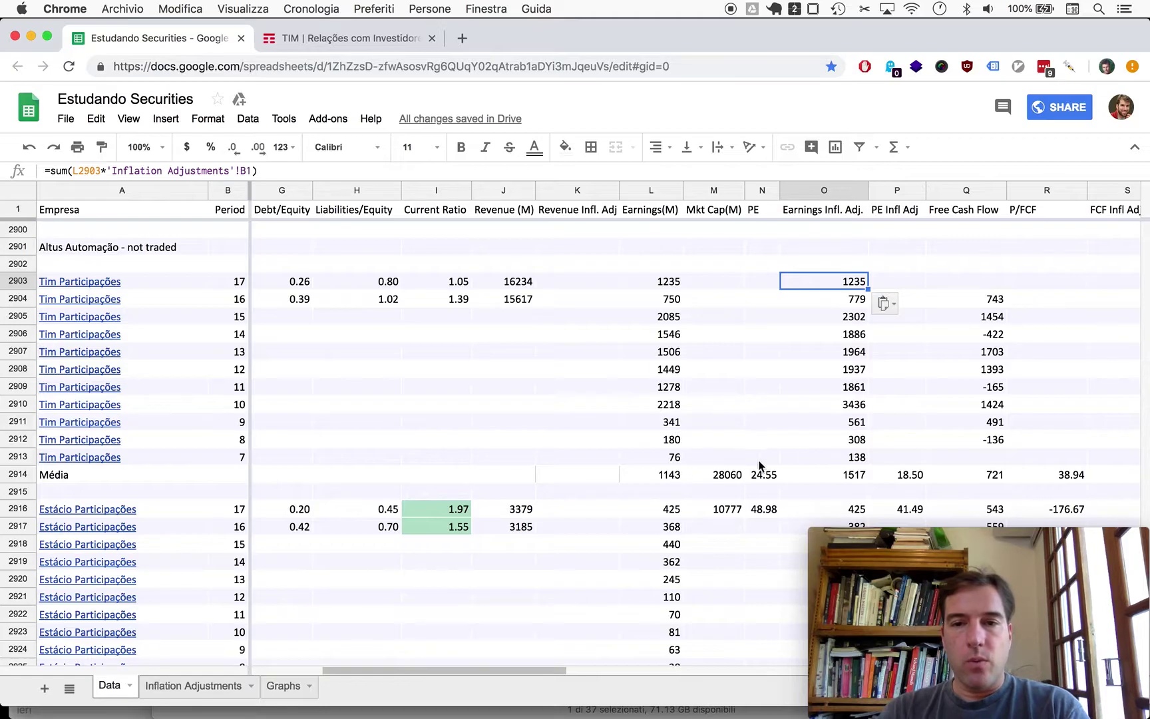
Scroll TIM's DFP 2017 PDF to the operating (5.404.112) and investing (4.400.575) cash flow totals
key("super+Tab")
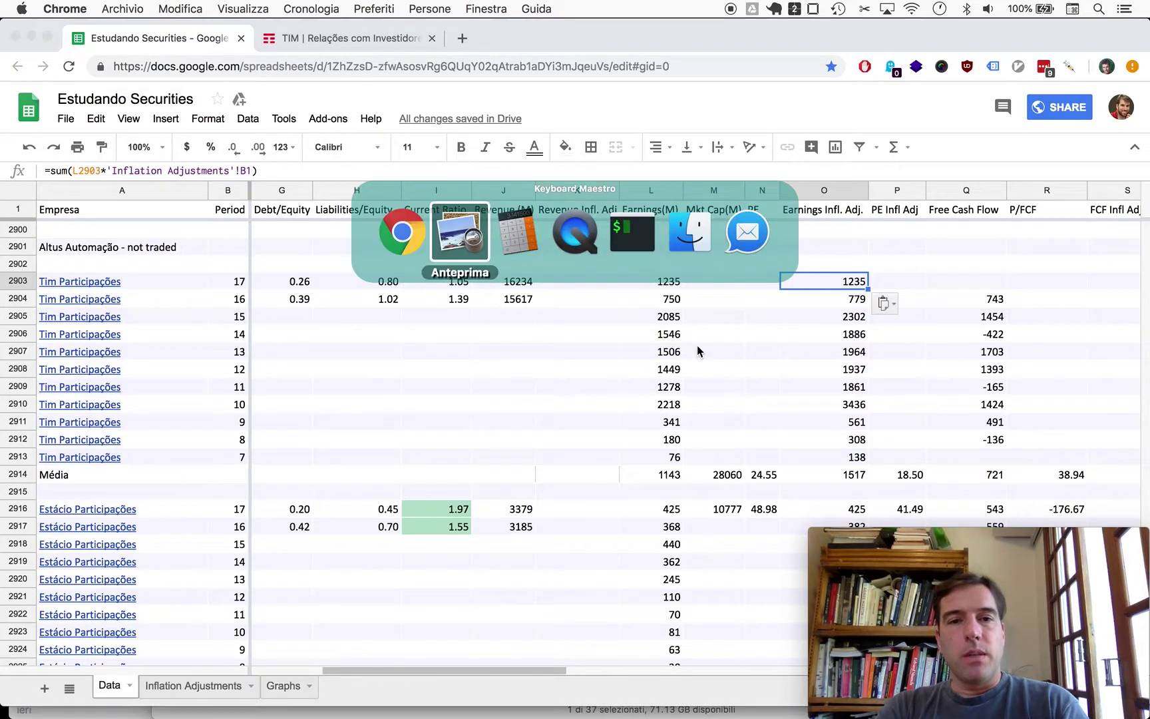
scroll(348, 451, "down", 5)
scroll(349, 451, "down", 10)
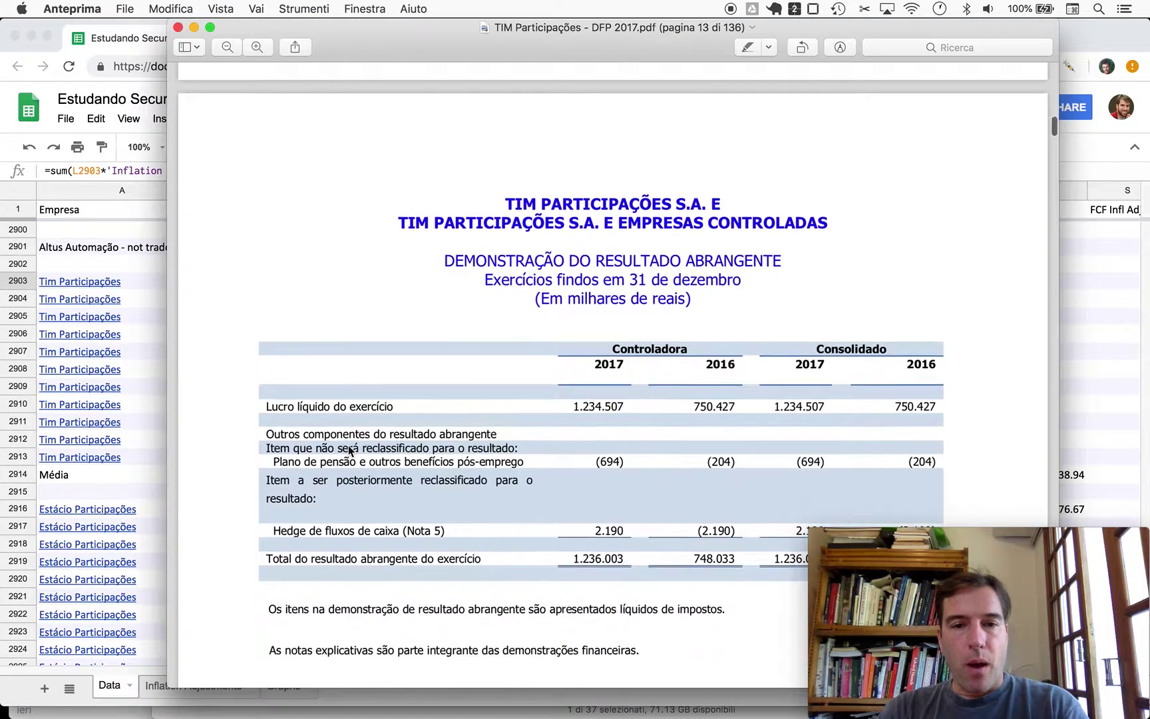
scroll(350, 451, "down", 10)
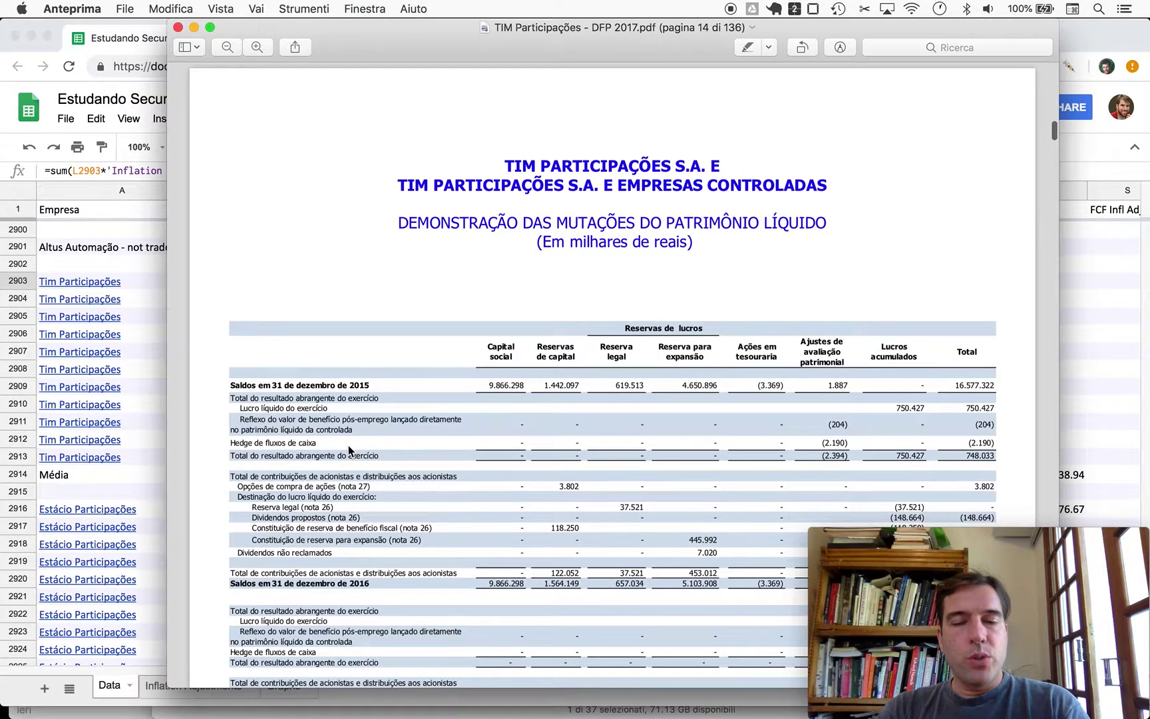
scroll(348, 450, "down", 4)
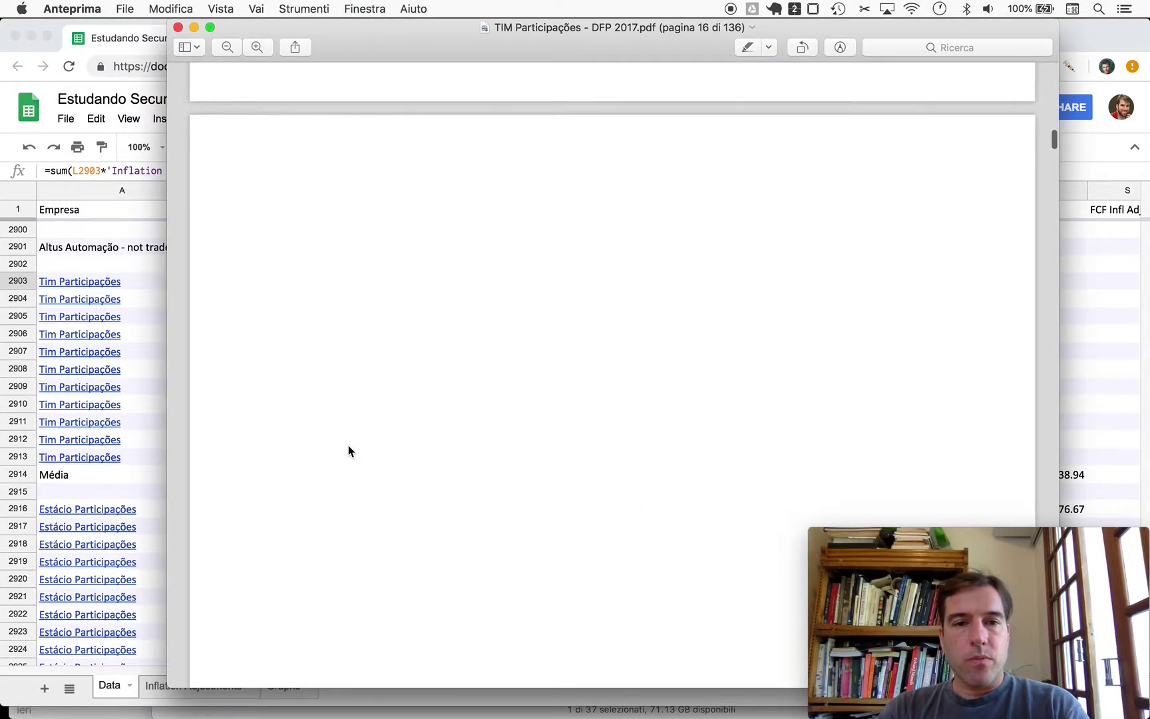
scroll(348, 446, "down", 10)
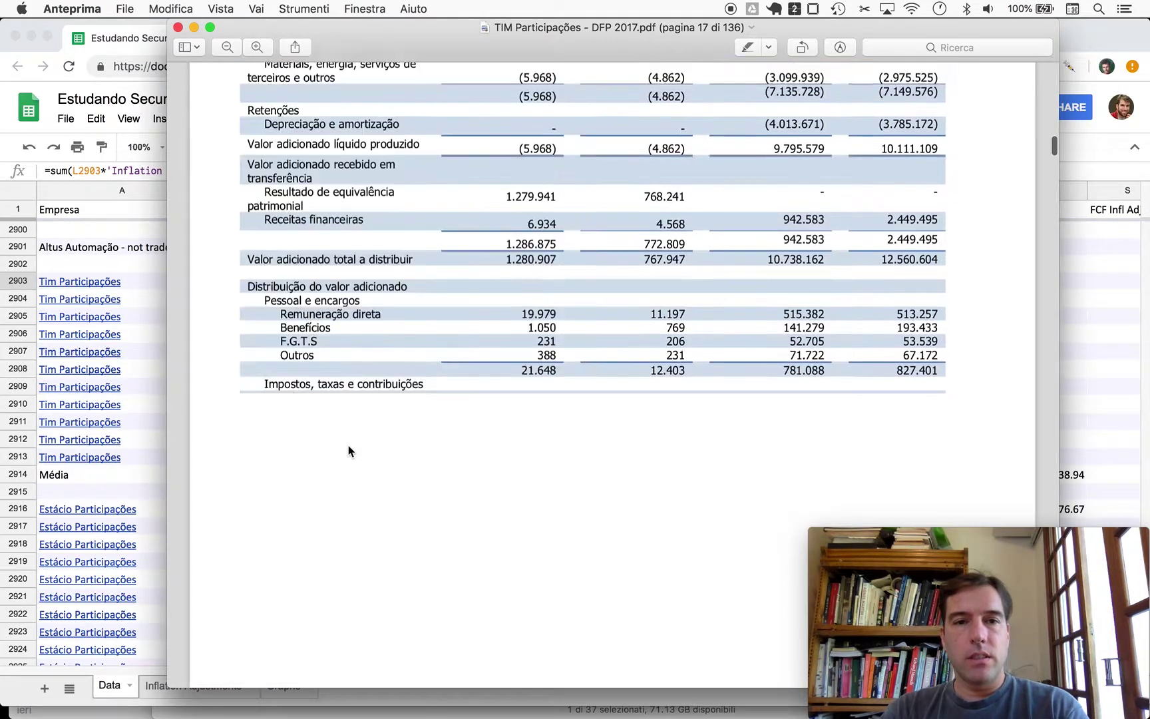
scroll(348, 446, "up", 5)
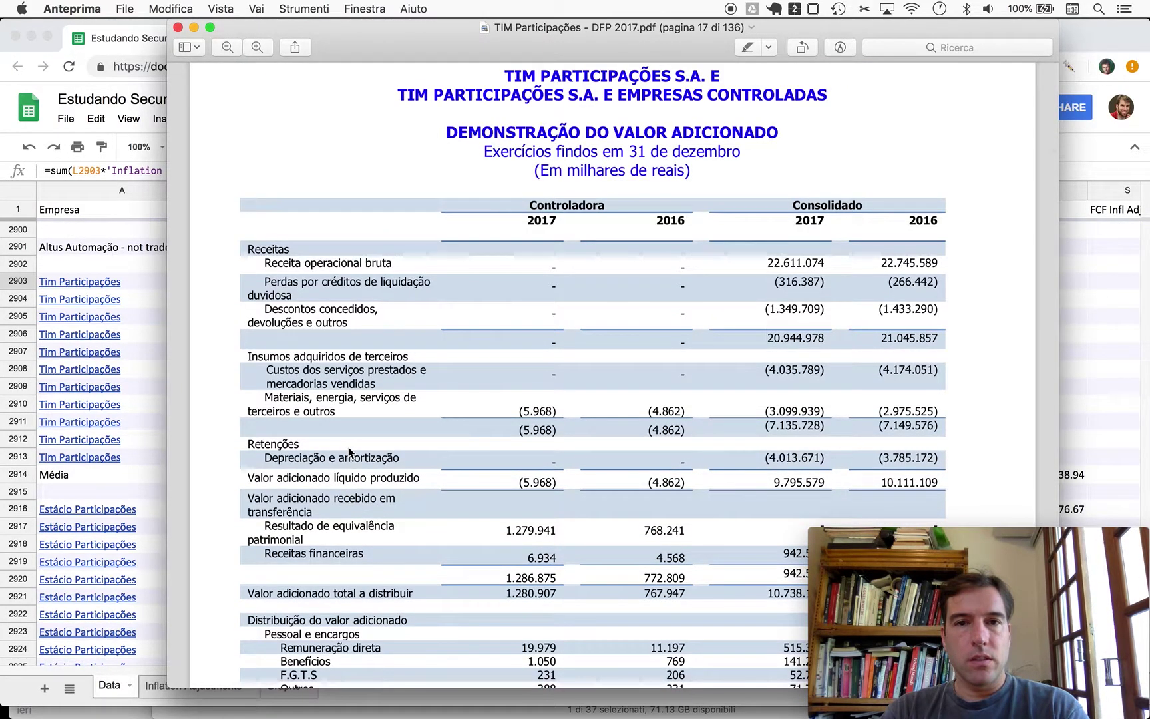
scroll(348, 447, "up", 5)
scroll(346, 472, "up", 10)
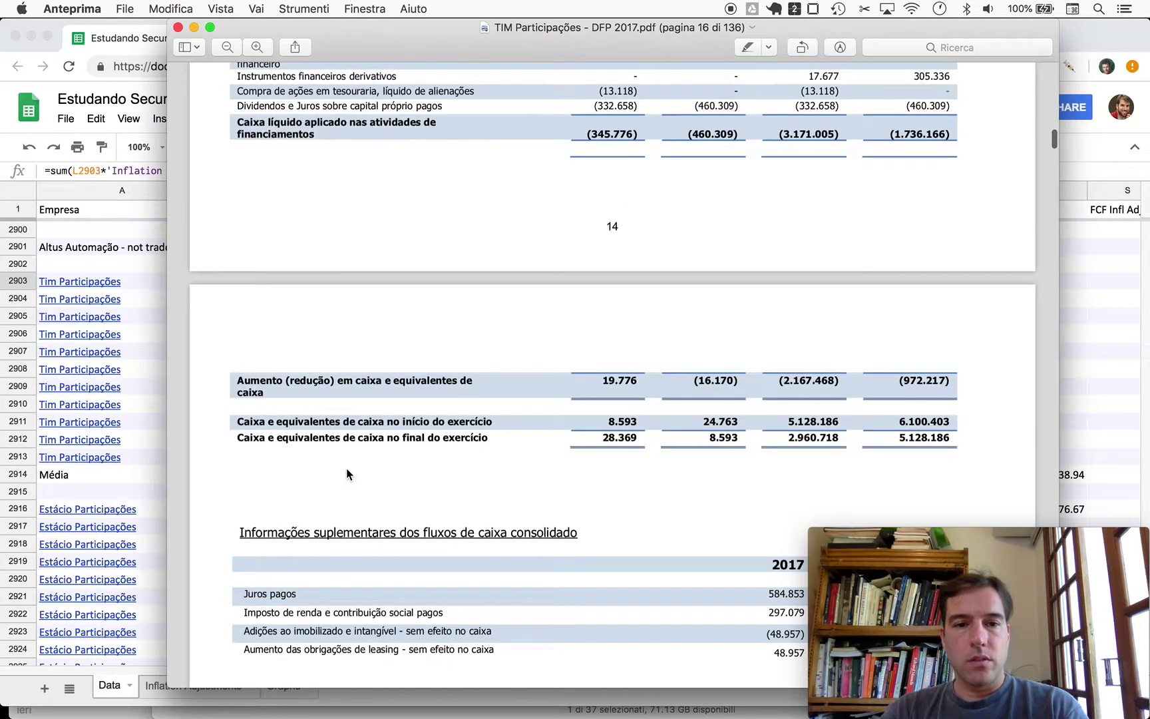
scroll(346, 468, "up", 10)
scroll(346, 468, "up", 4)
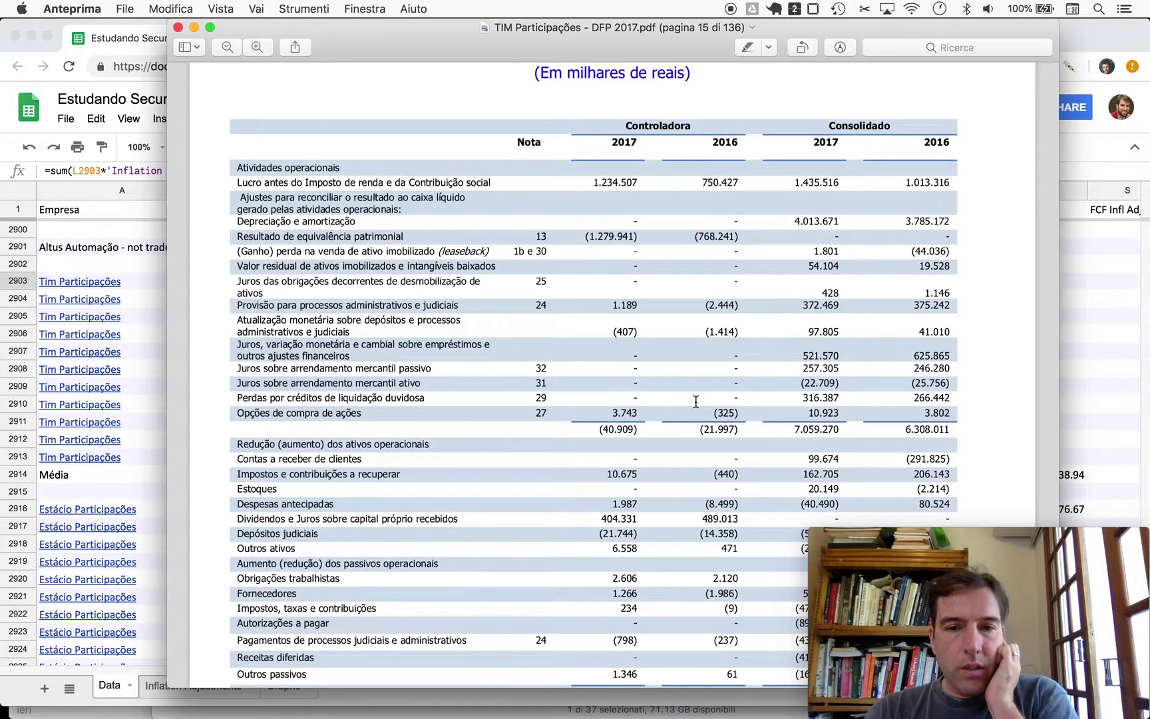
scroll(792, 367, "down", 9)
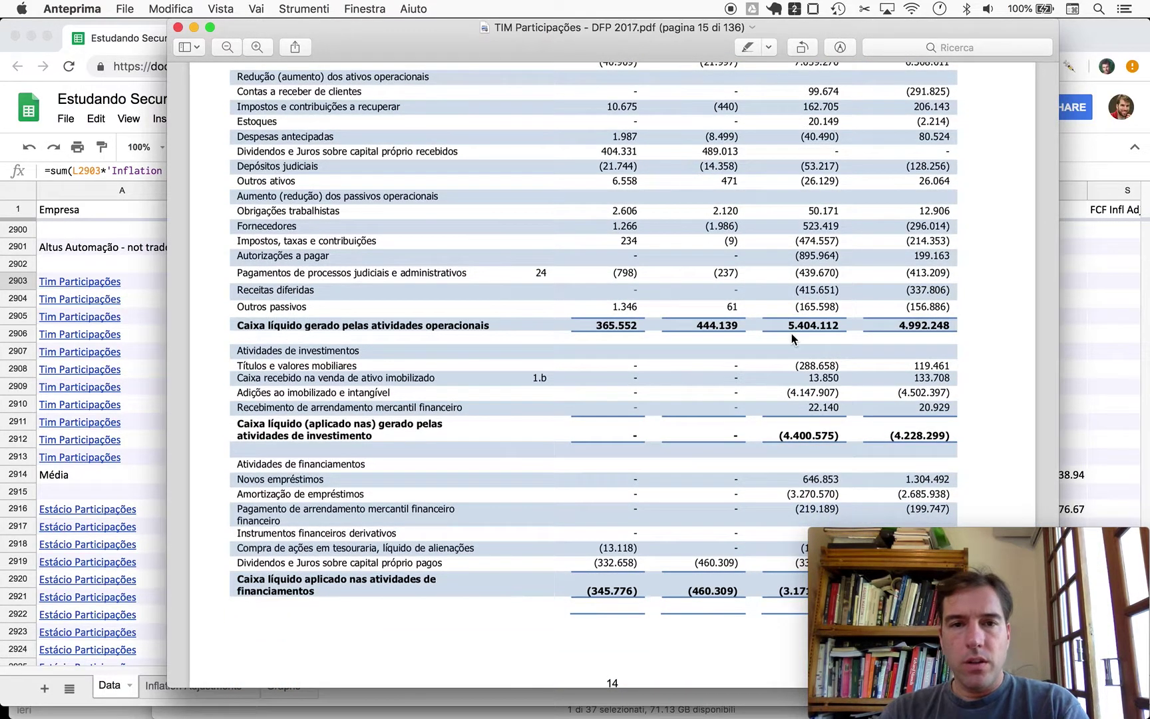
key("super+Tab")
key("super+Tab")
Compute 5405 minus 4401 in Calculator to get a 2017 free cash flow of 1004
type("5405")
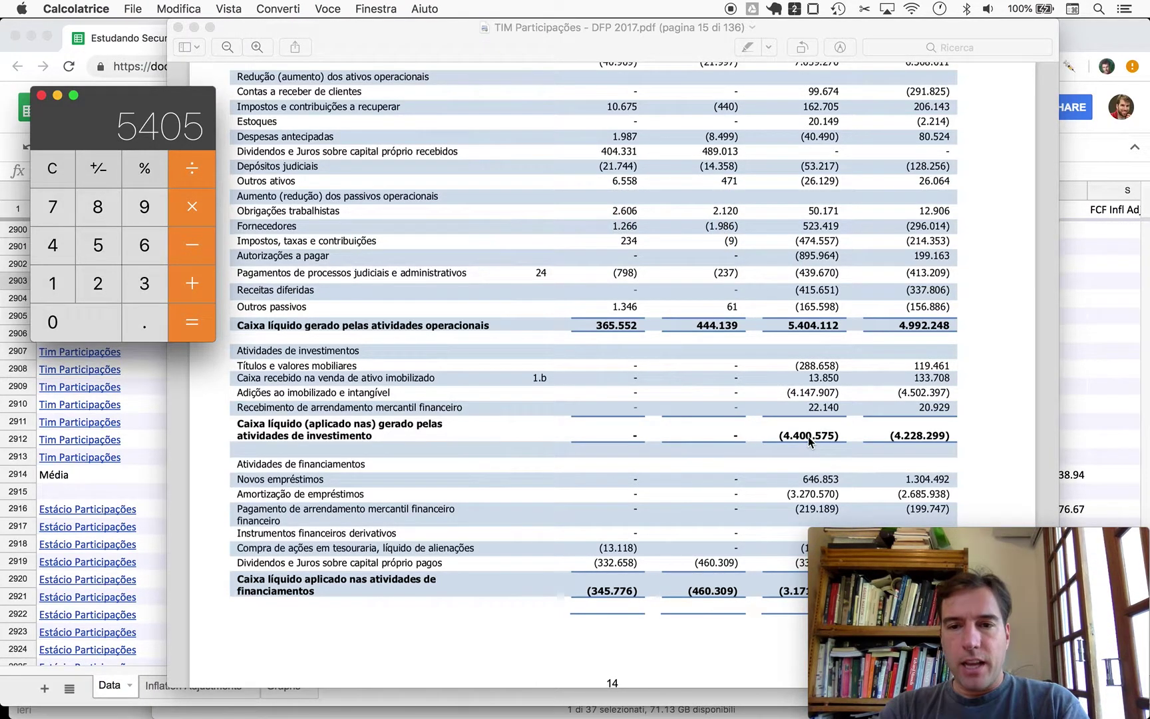
key("minus")
type("44")
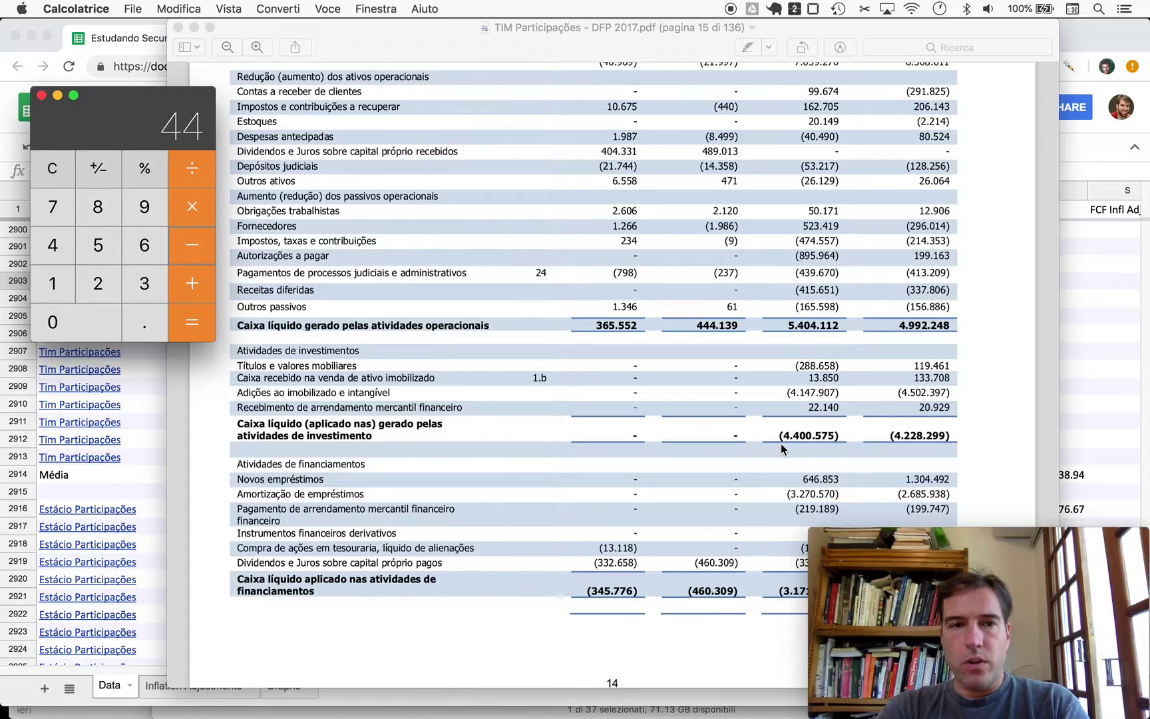
type("01")
key("Return")
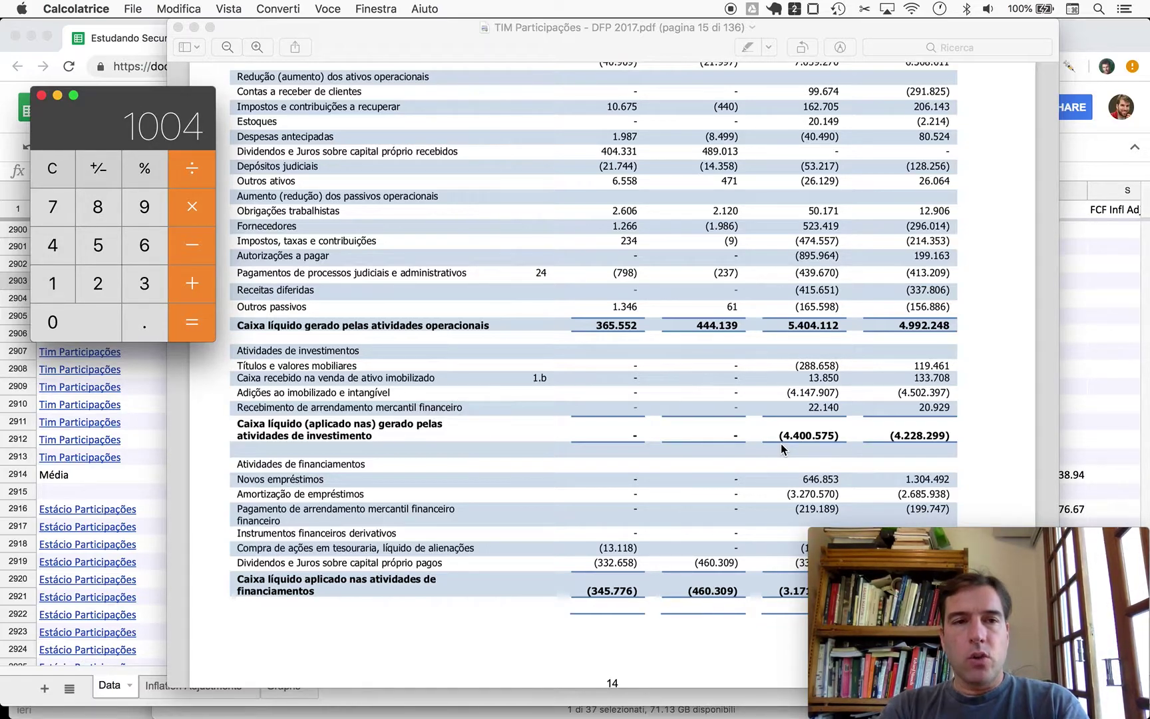
key("super+Tab")
key("super+Tab")
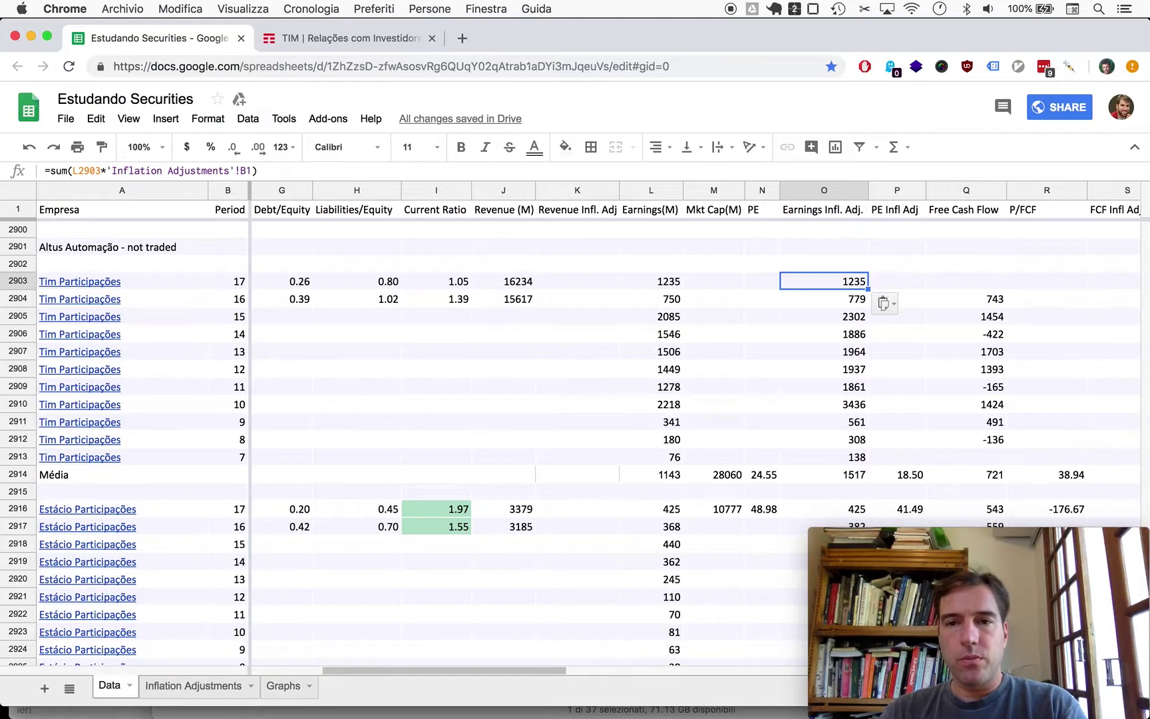
Enter 1004 as TIM's 2017 Free Cash Flow
left_click(896, 281)
left_click(965, 280)
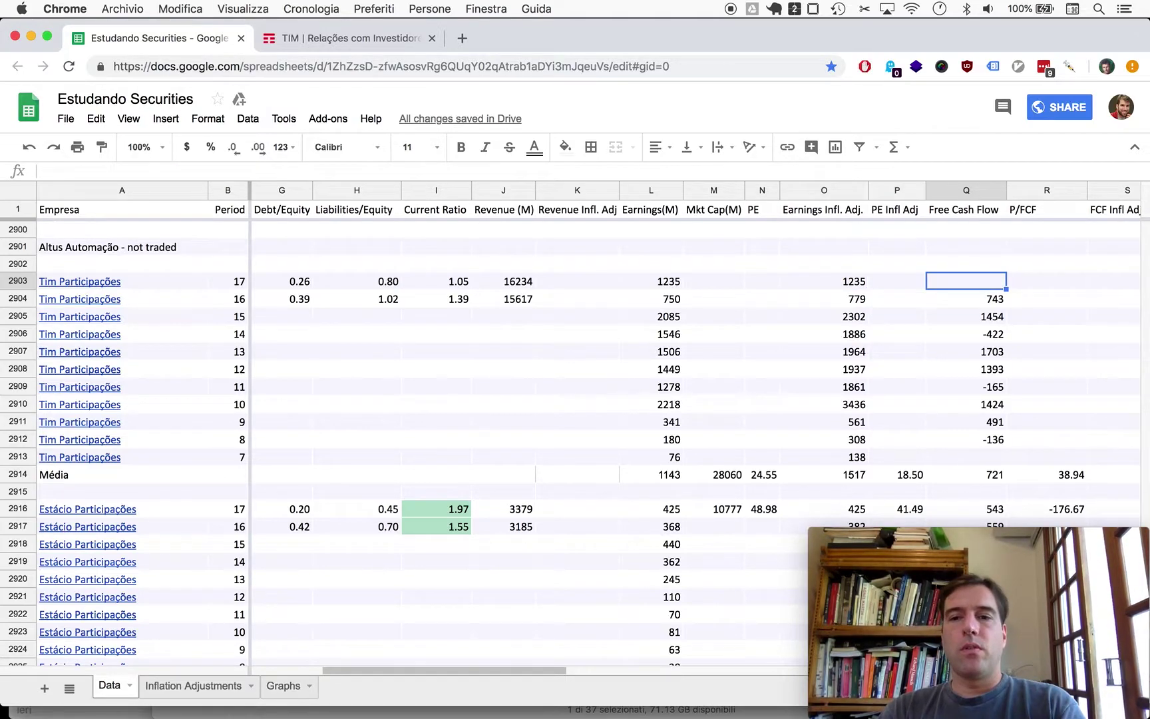
type("1004")
key("Right")
key("Right")
key("Right")
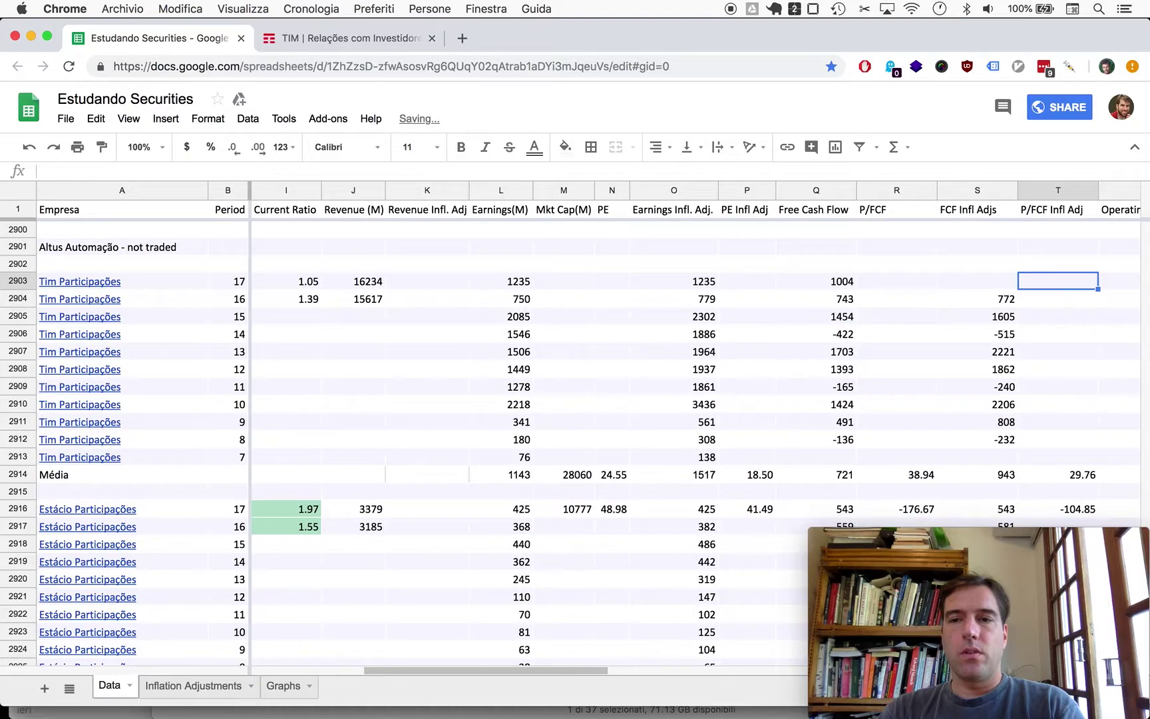
Copy the 2016 FCF Infl Adjs formula into the 2017 row, giving 1004
left_click(977, 281)
left_click(977, 299)
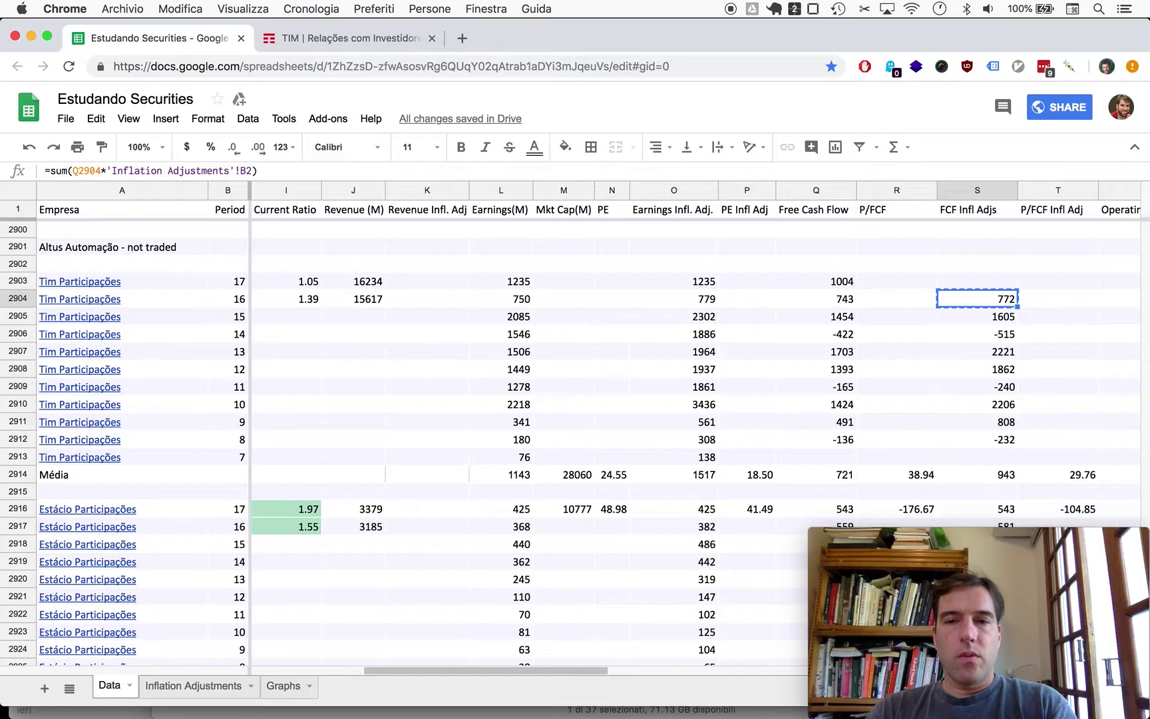
left_click(976, 281)
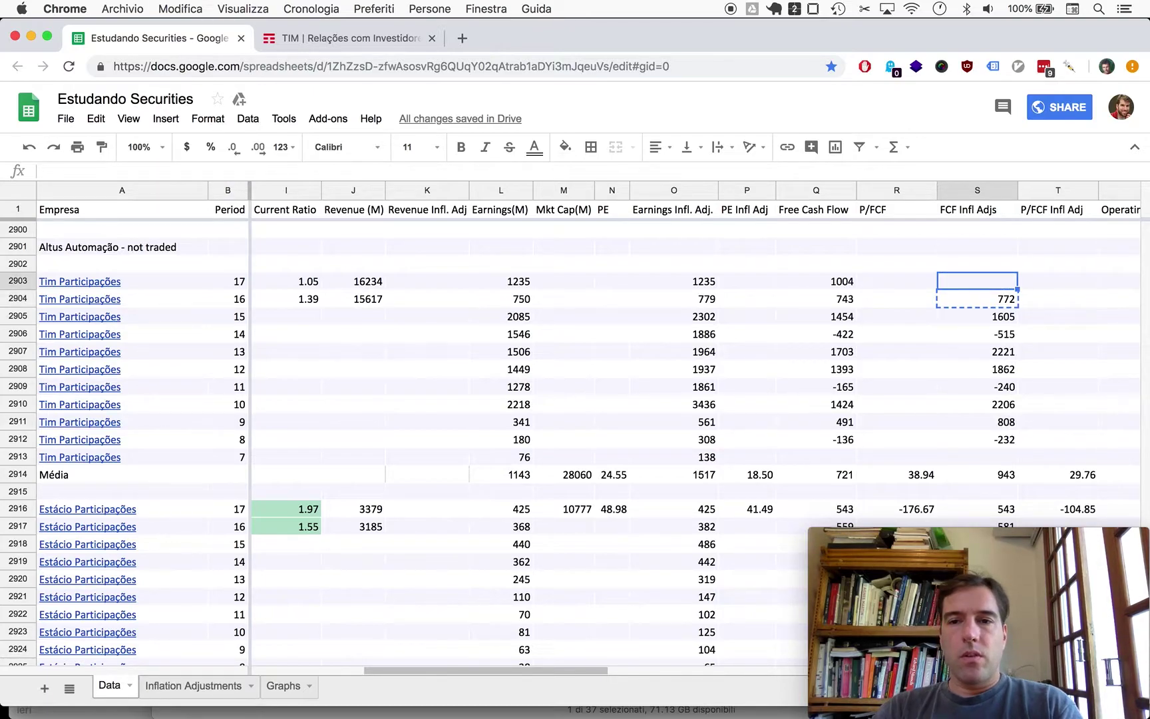
key("cmd+v")
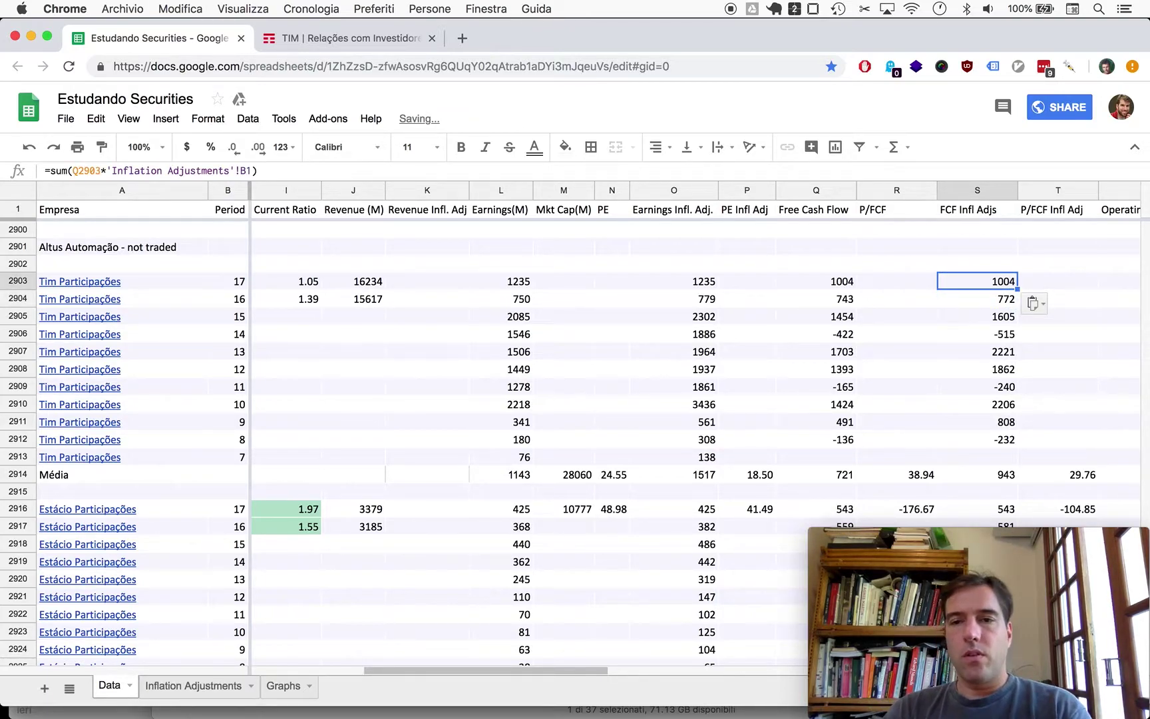
left_click(896, 281)
key("Left")
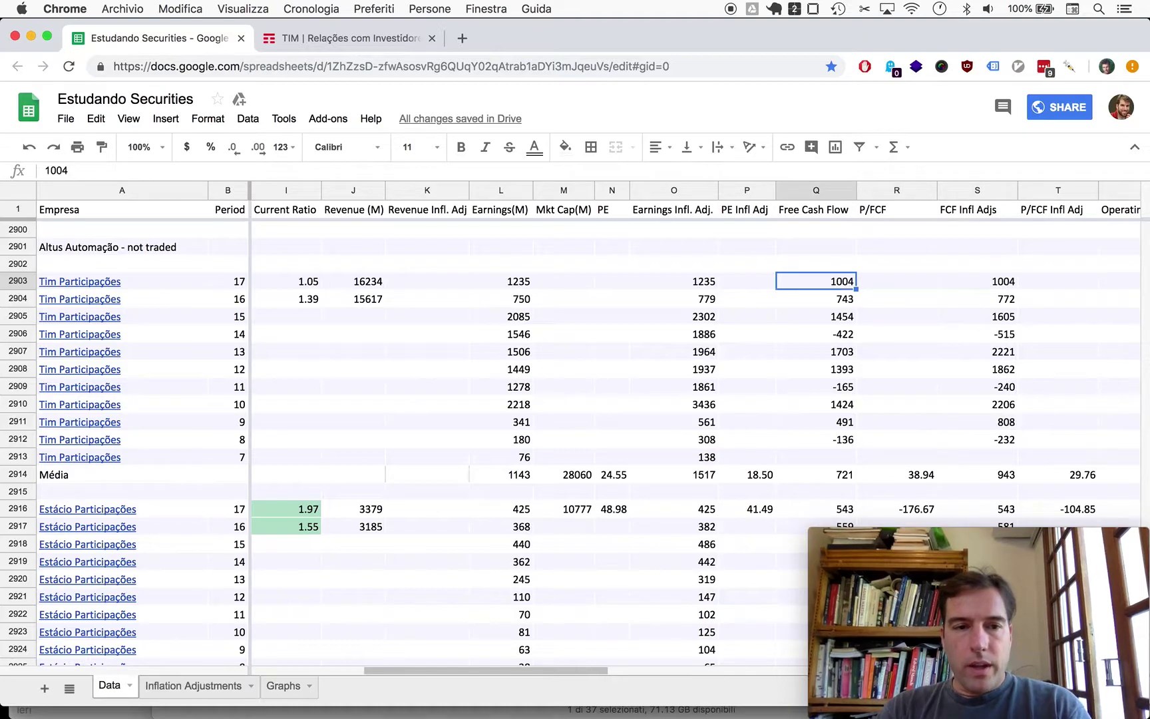
Start replacing the L2904:L2913 range in the Média Earnings average with offset(
left_click(519, 479)
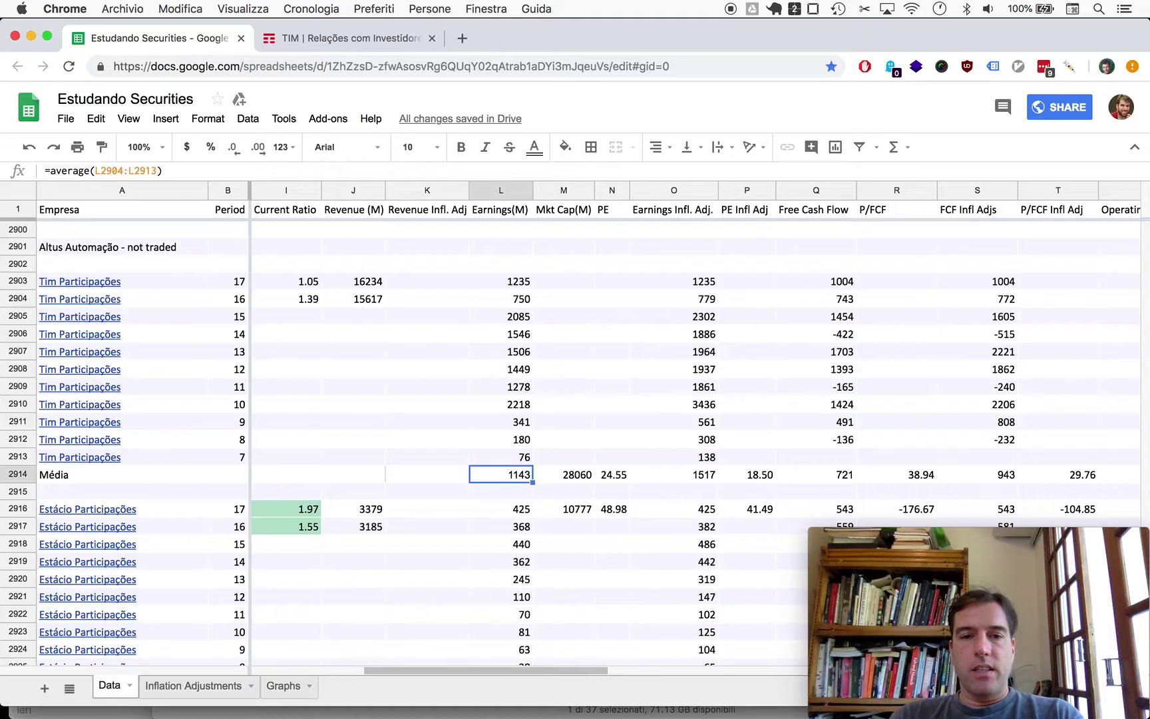
key("Return")
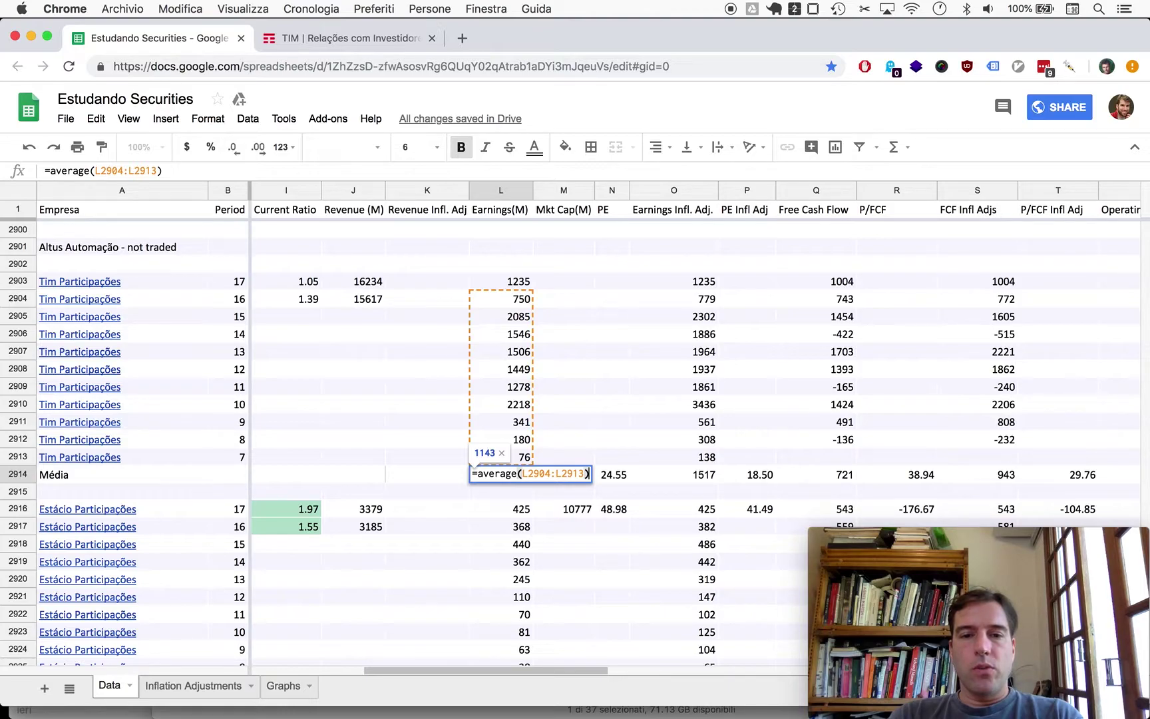
key("Left")
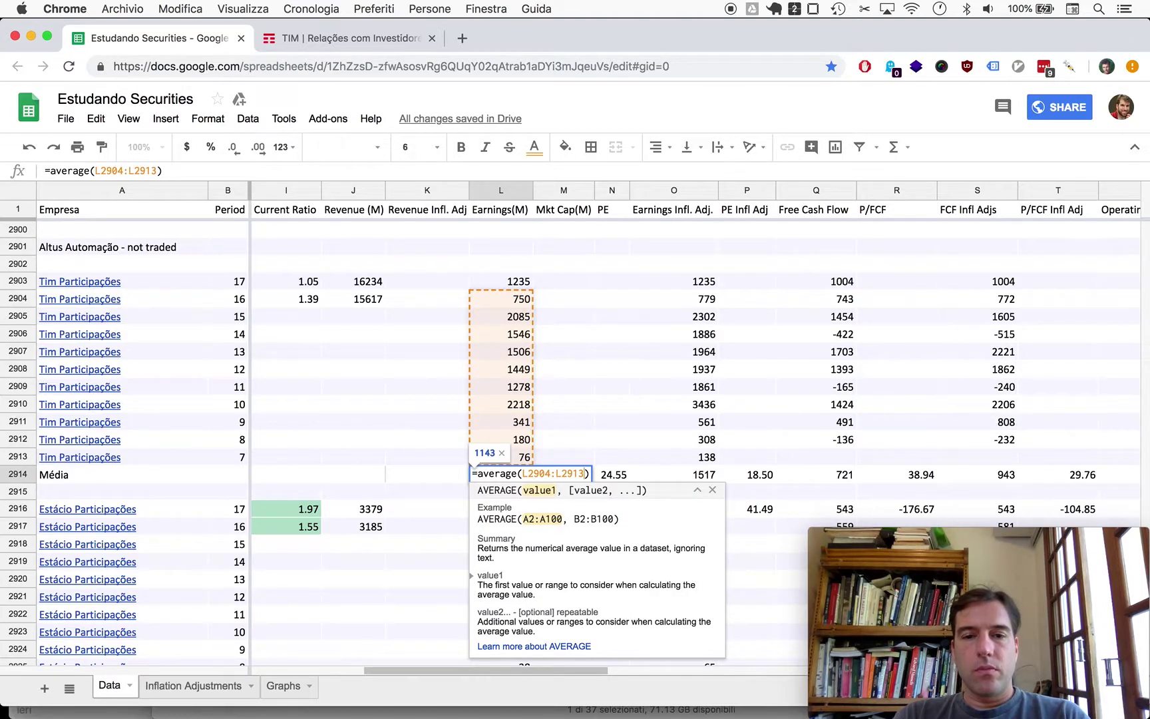
key("super+a")
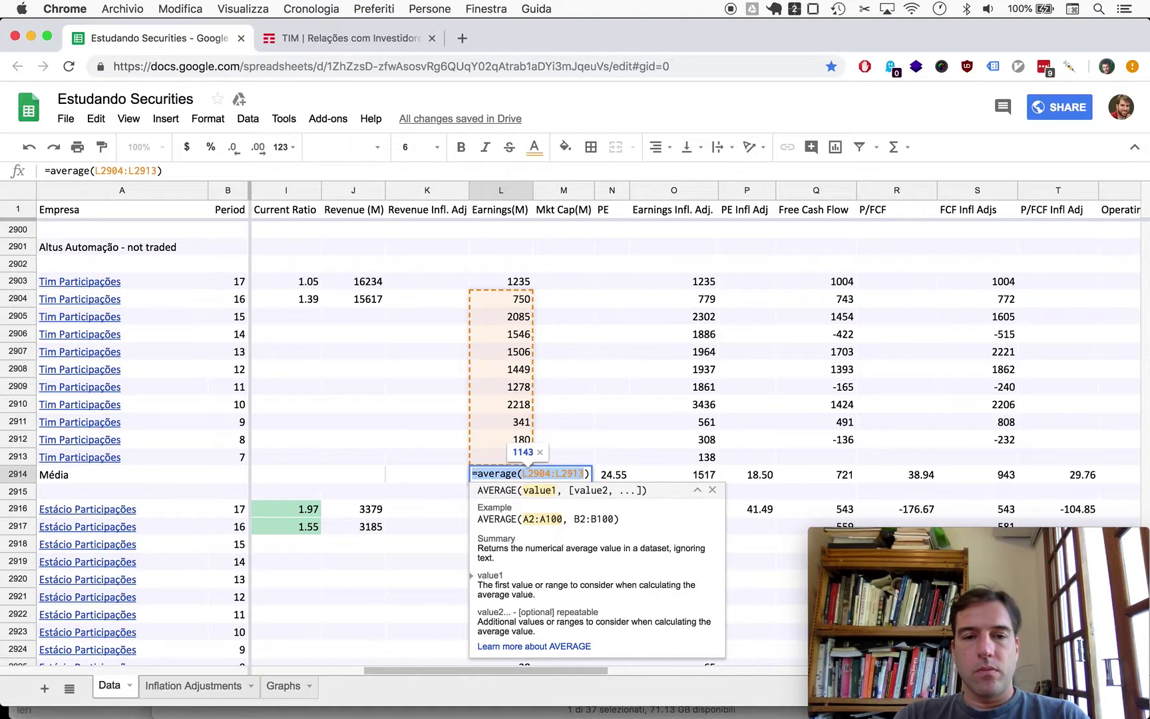
key("Right")
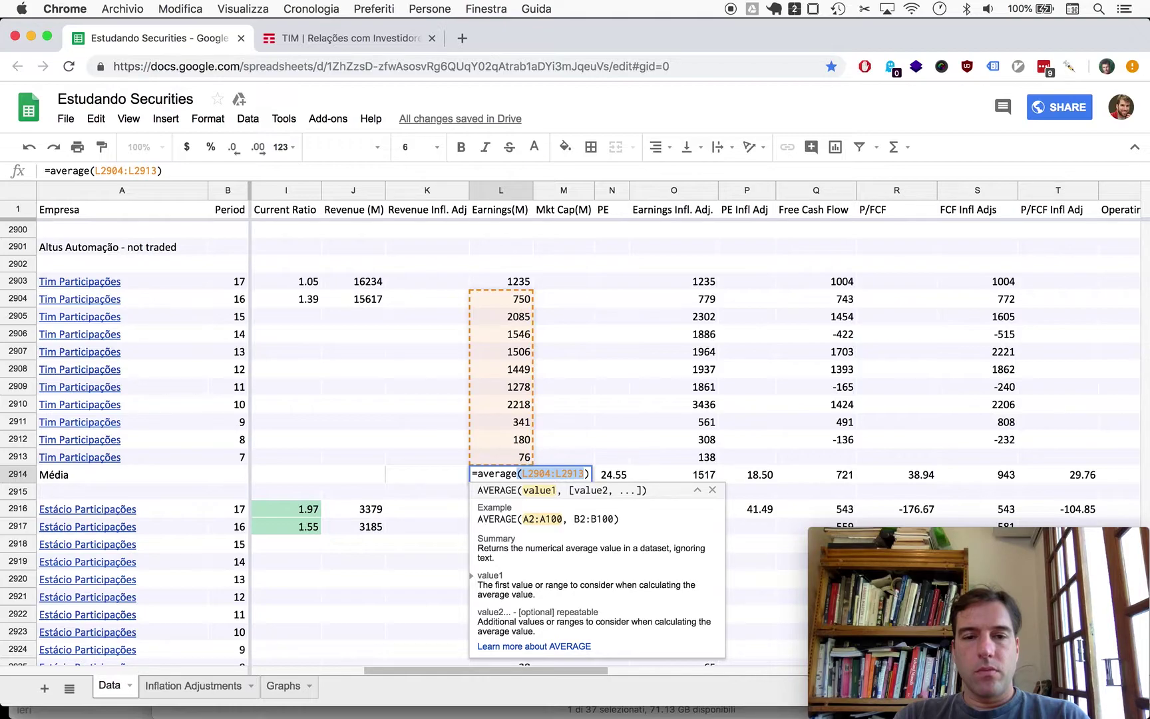
type("of")
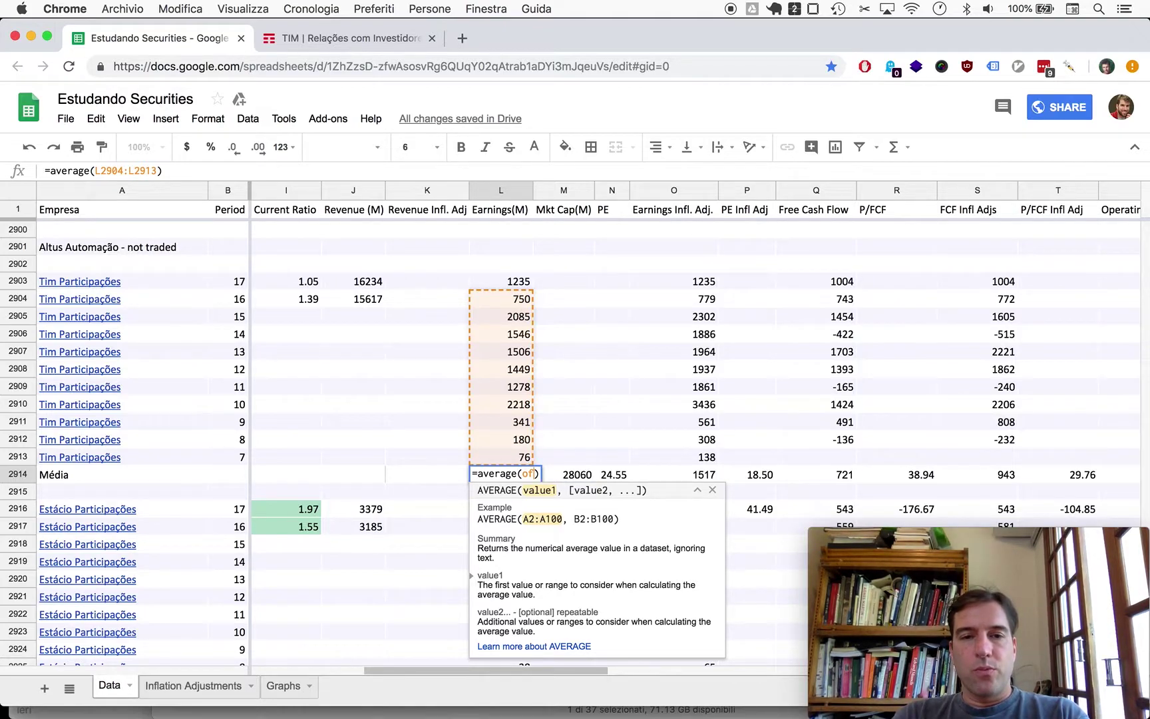
type("fset()")
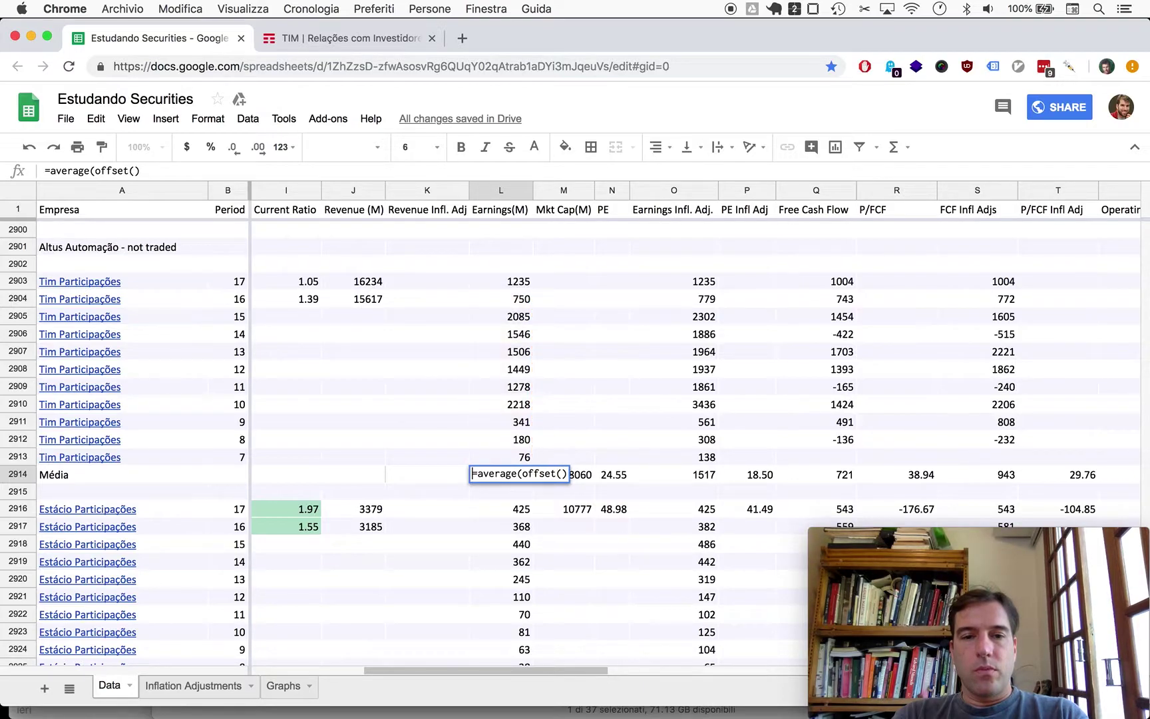
left_click(476, 473)
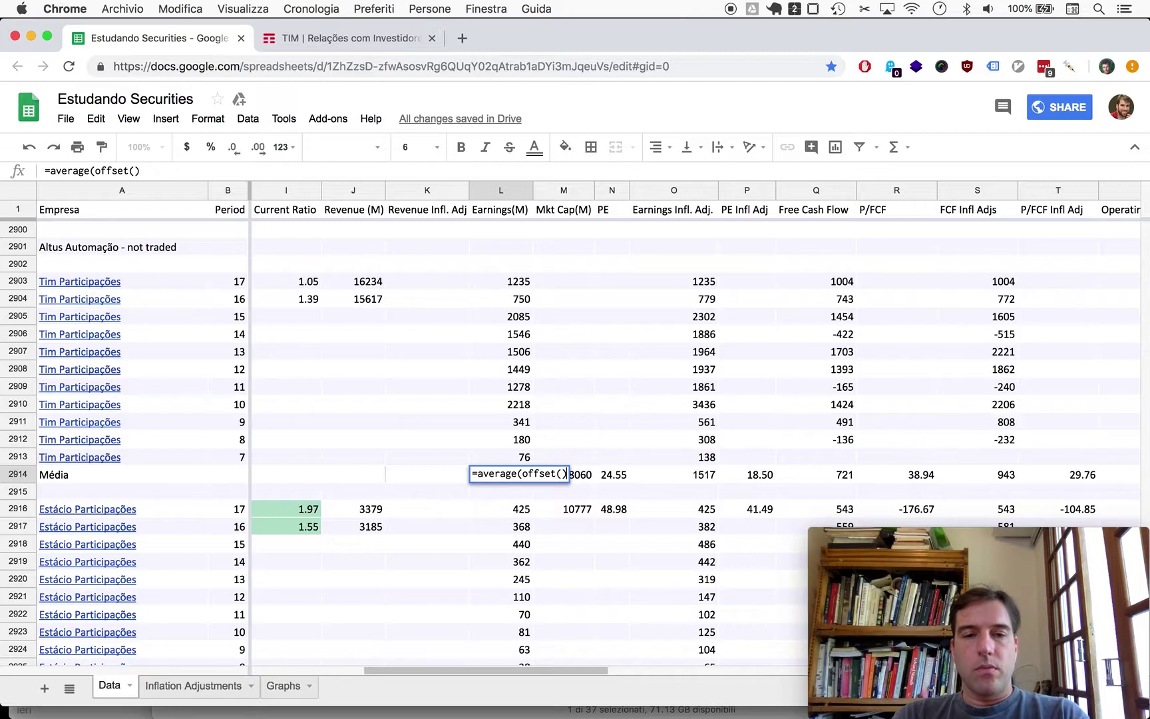
key("End")
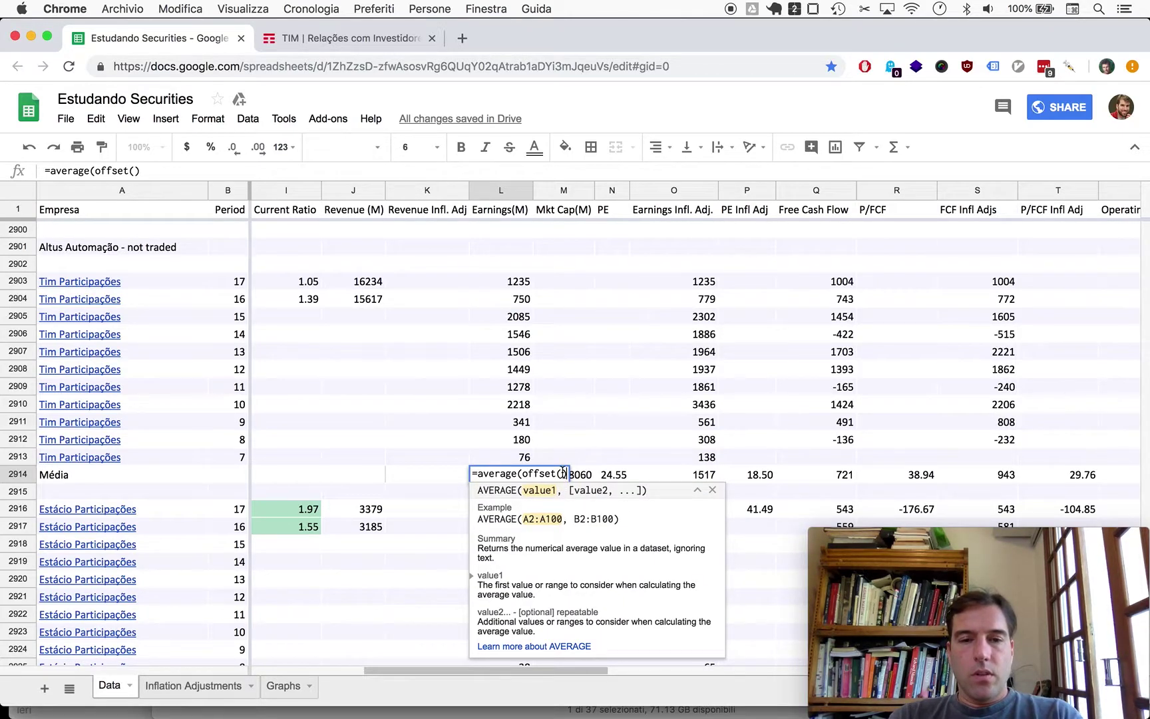
Finish the Earnings average as =average(offset(L2903,0,0,10,1)), giving 1259
mouse_move(856, 541)
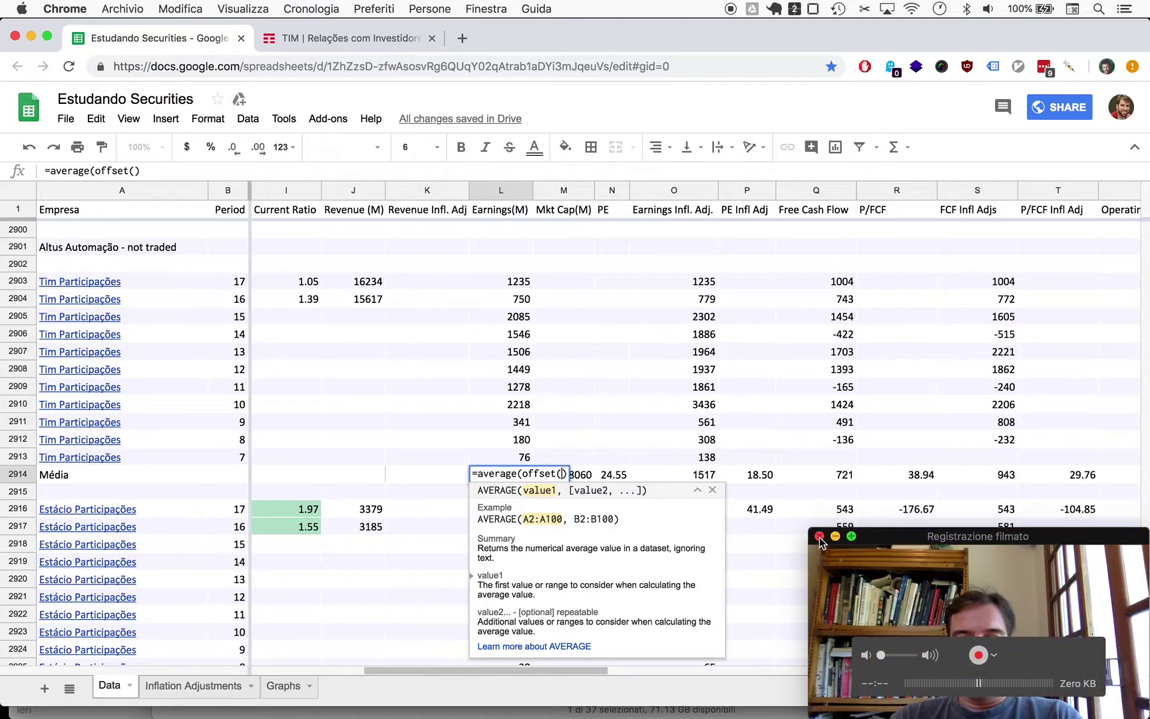
left_click(819, 537)
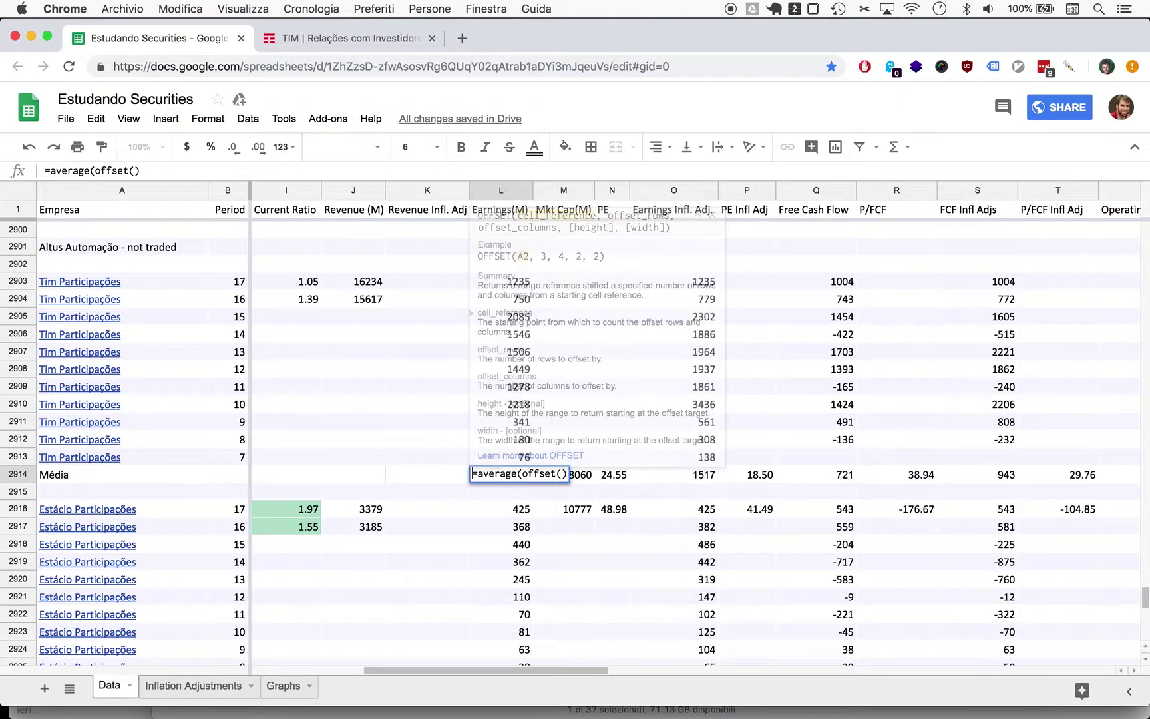
left_click(518, 473)
left_click_drag(519, 473, 567, 473)
key("BackSpace")
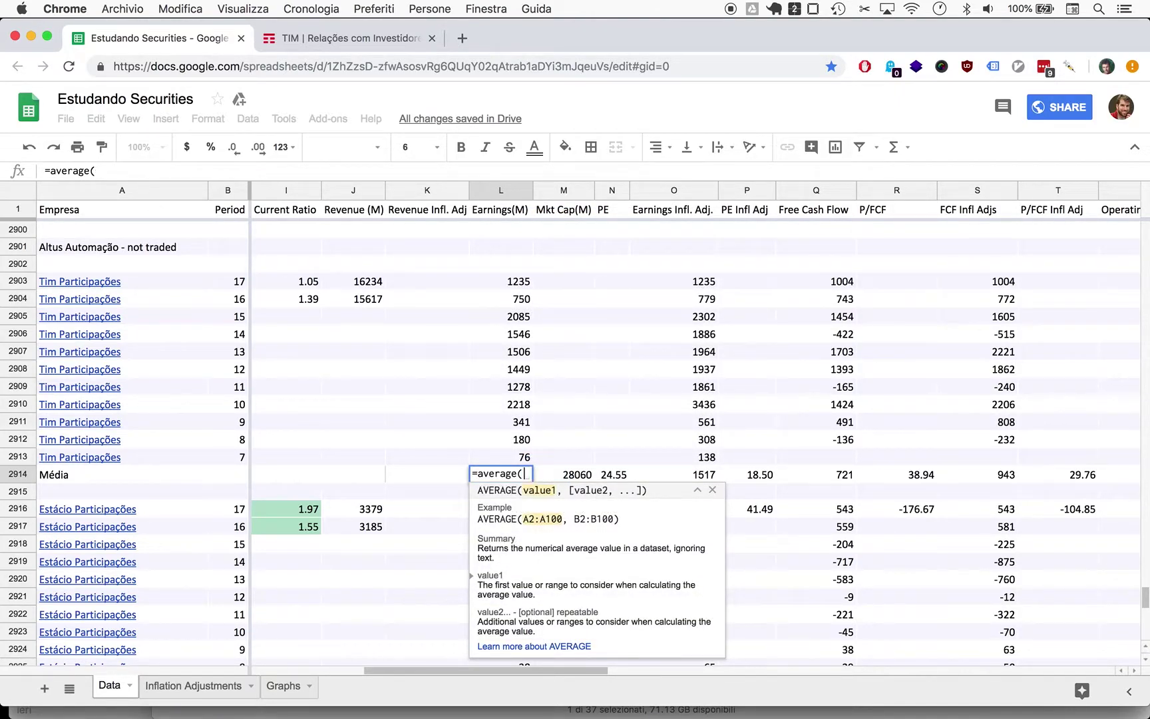
type("offset(")
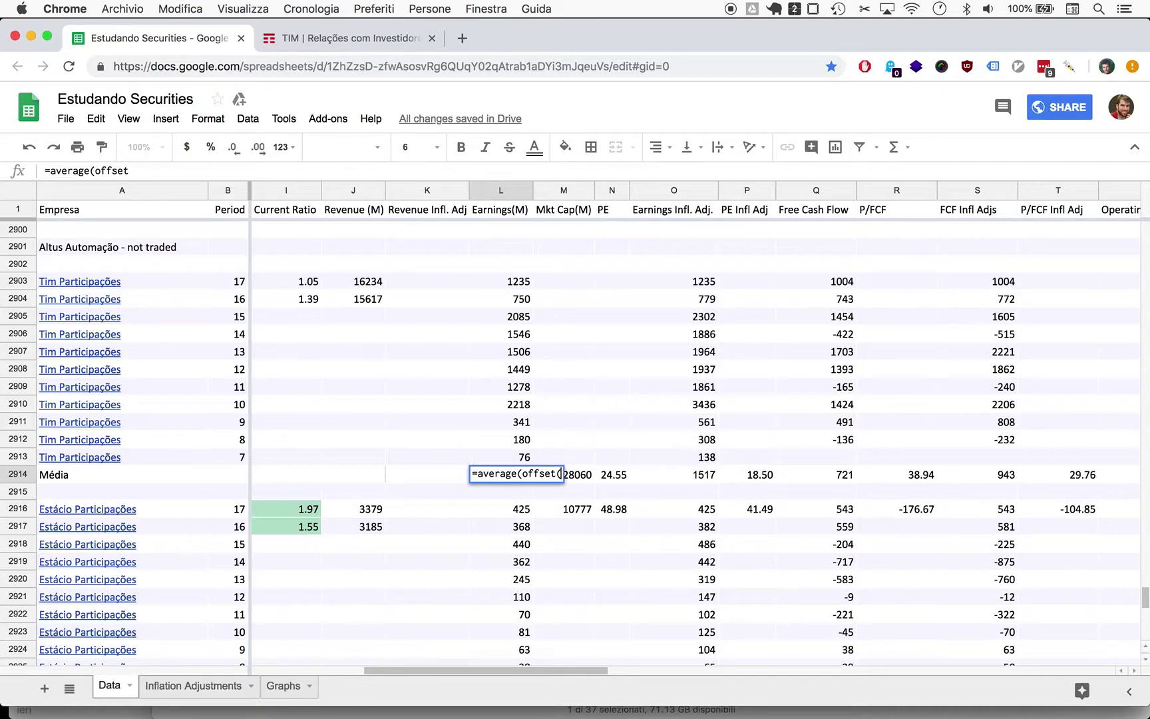
key("Up")
key("super+Up")
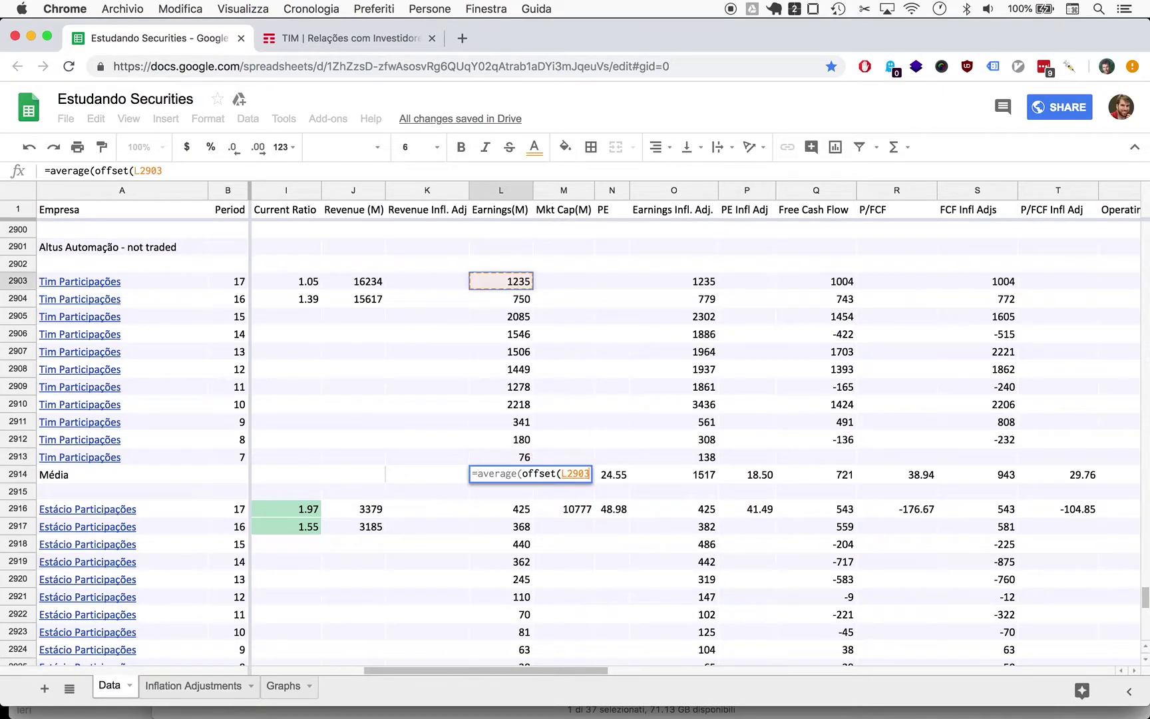
type(",0,")
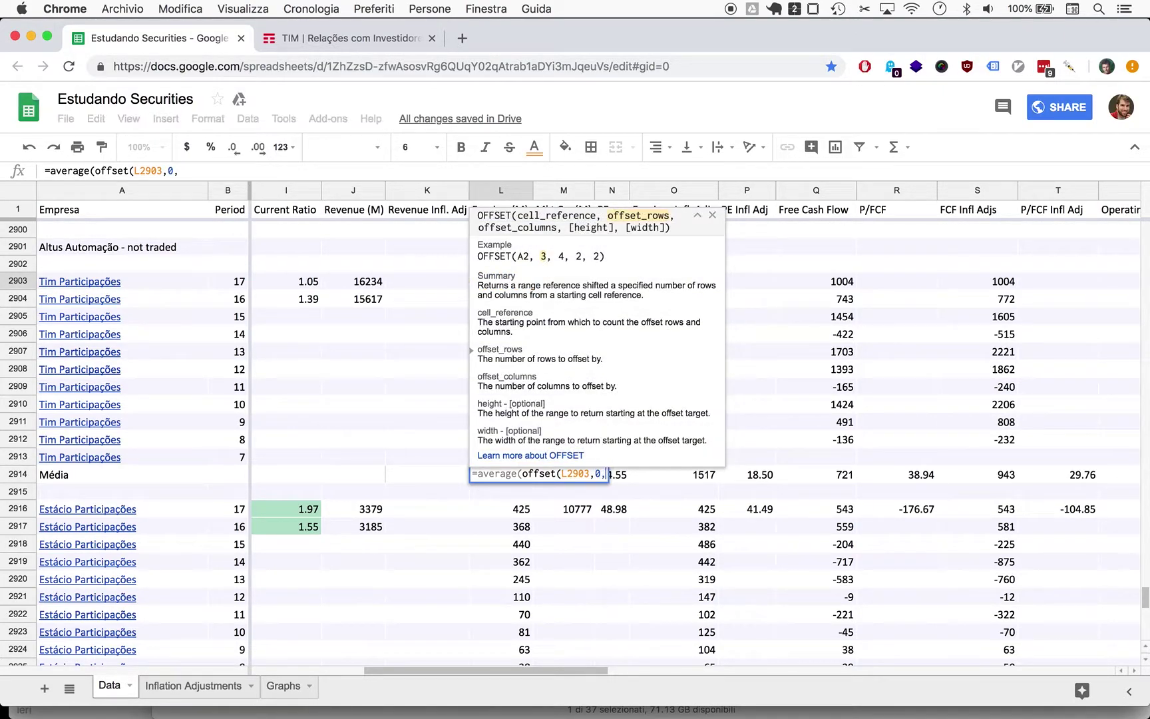
type("0,10,1")
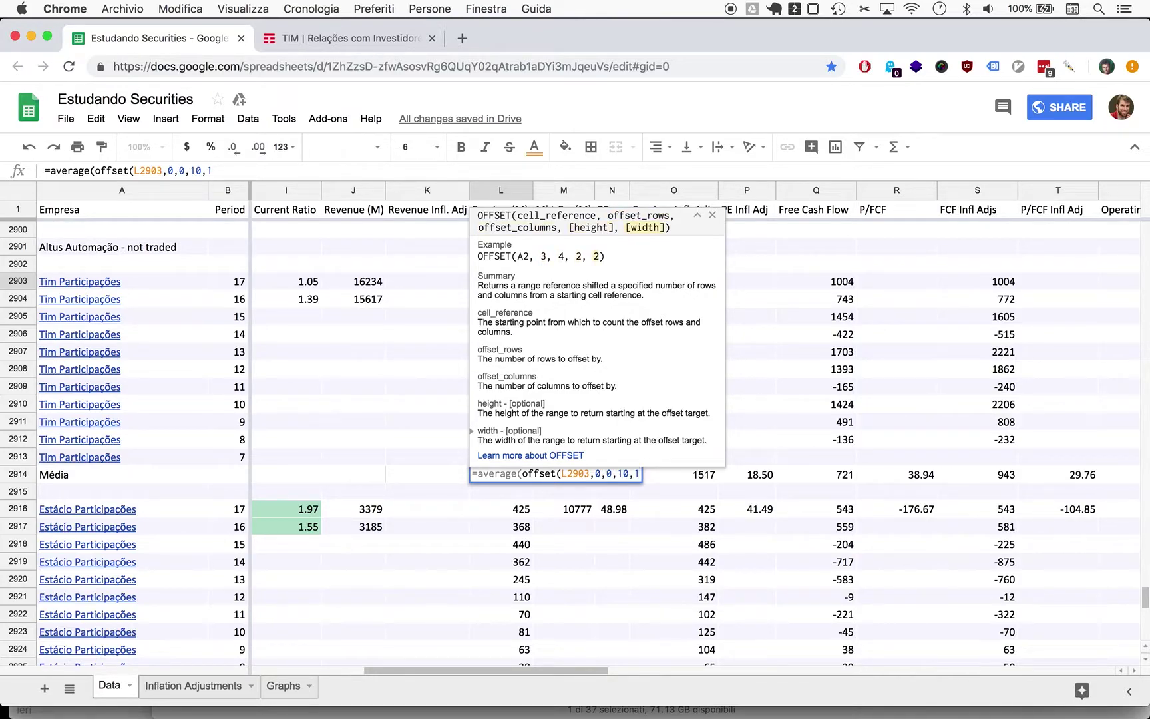
type(")")
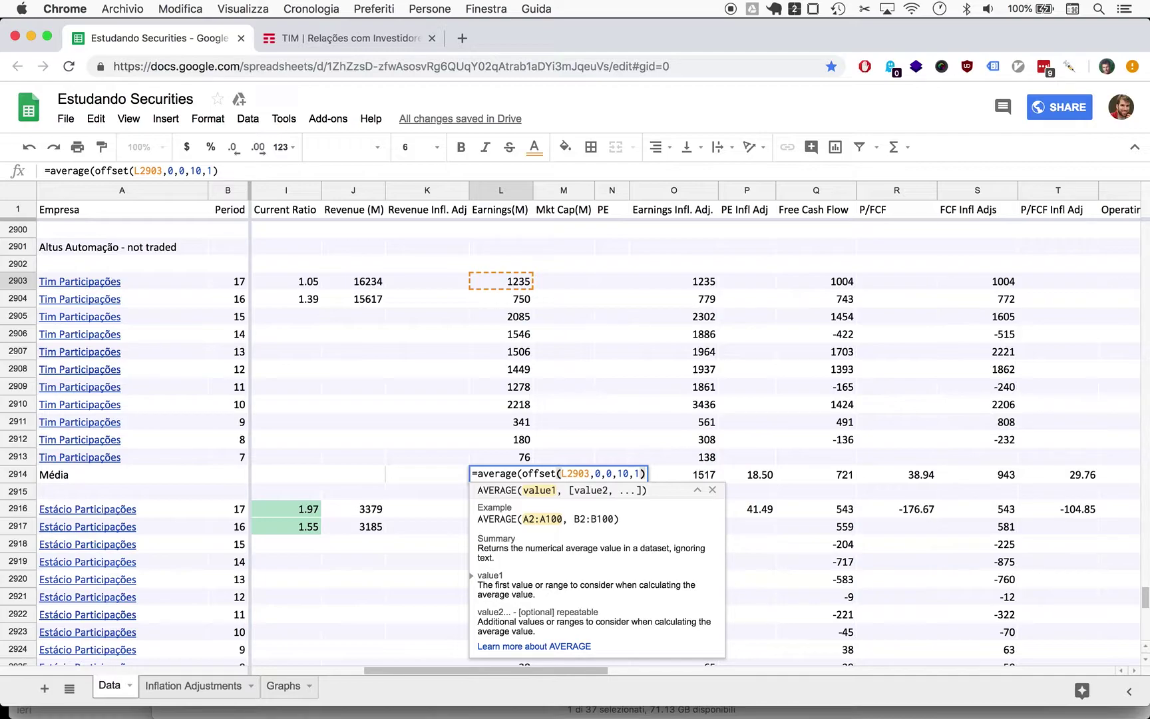
type(")")
key("Return")
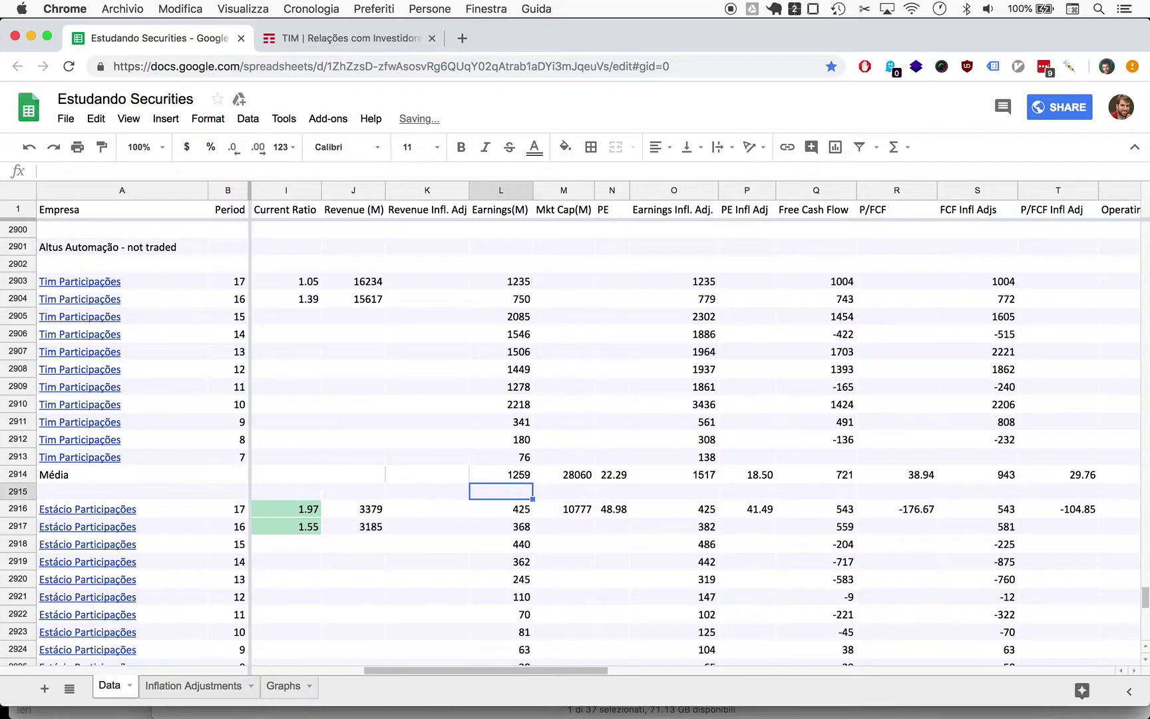
Copy the ten-year average into Earnings Infl. Adj., Free Cash Flow and FCF Infl Adjs
key("Up")
key("super+c")
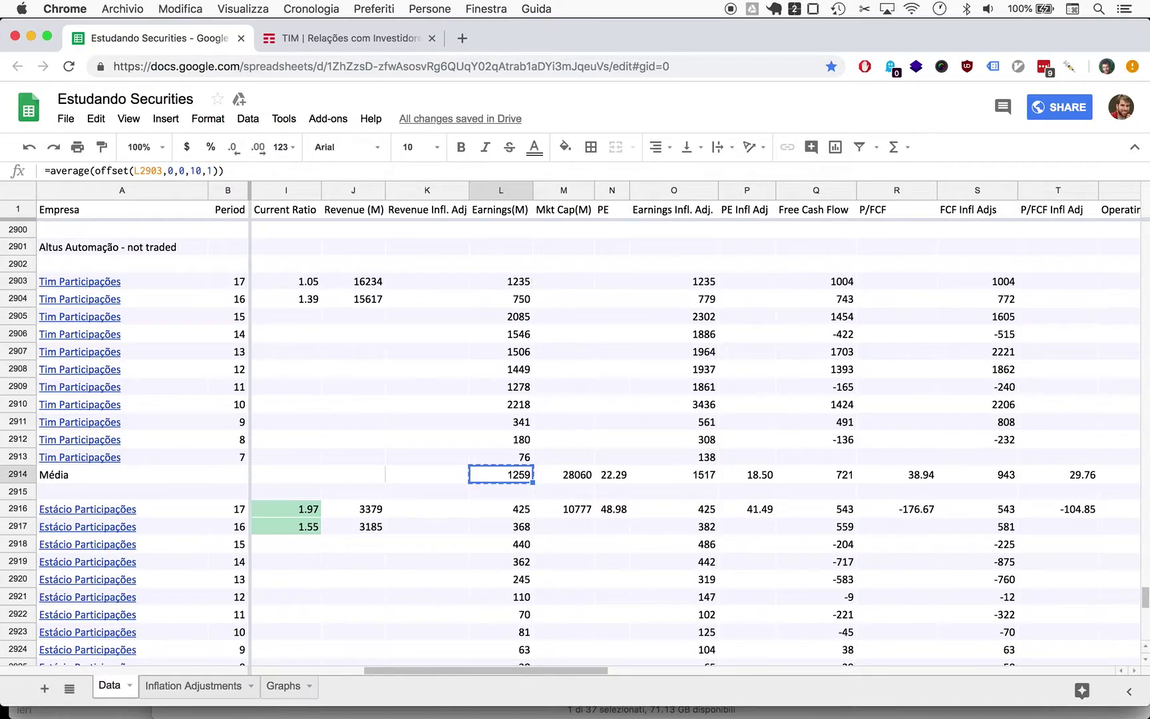
key("Right")
key("Right")
key("Right")
key("super+v")
key("Right")
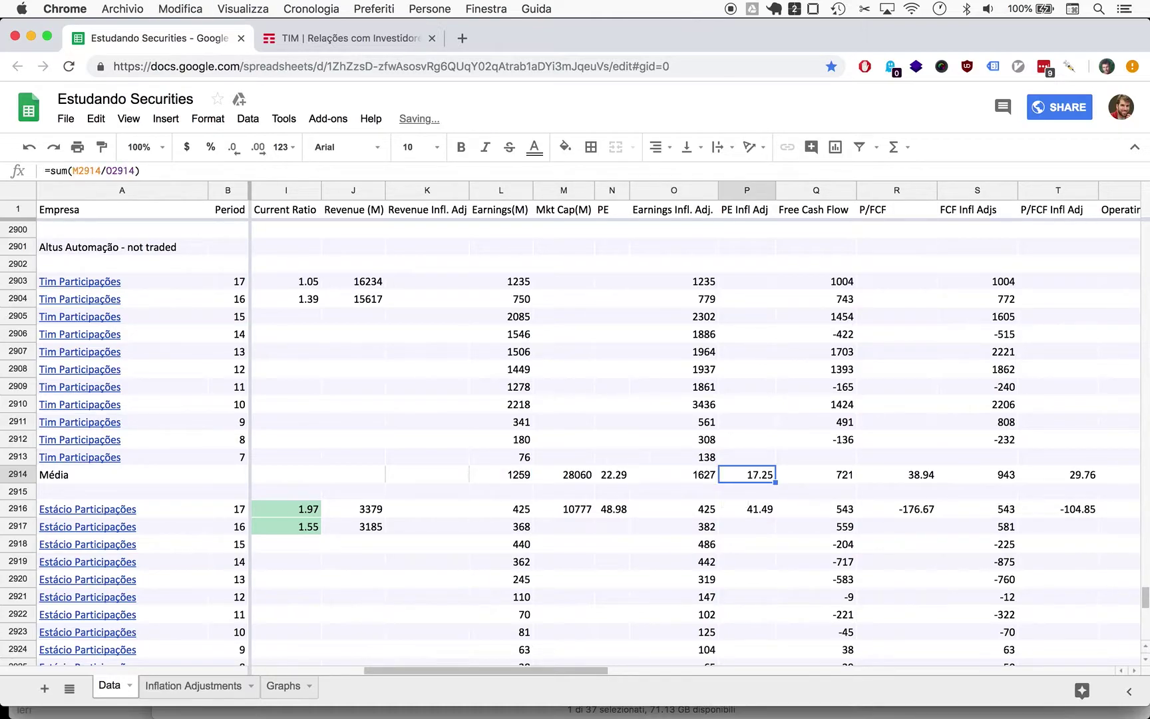
key("Right")
key("super+v")
key("Right")
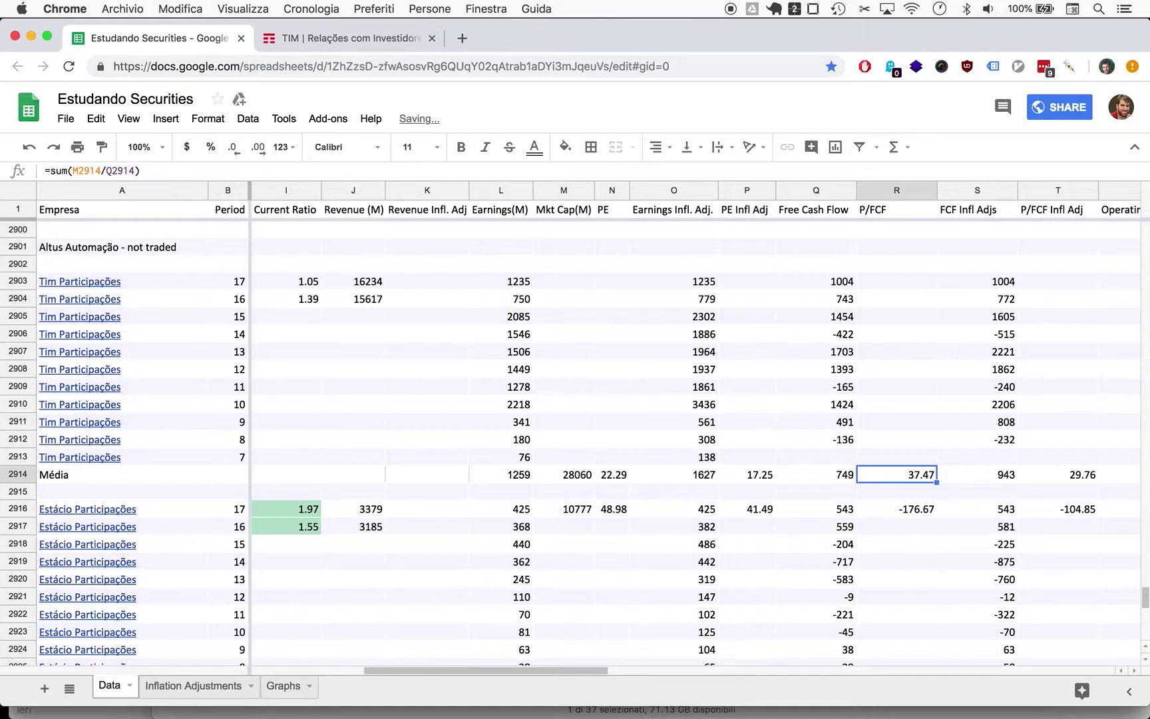
key("Right")
key("super+v")
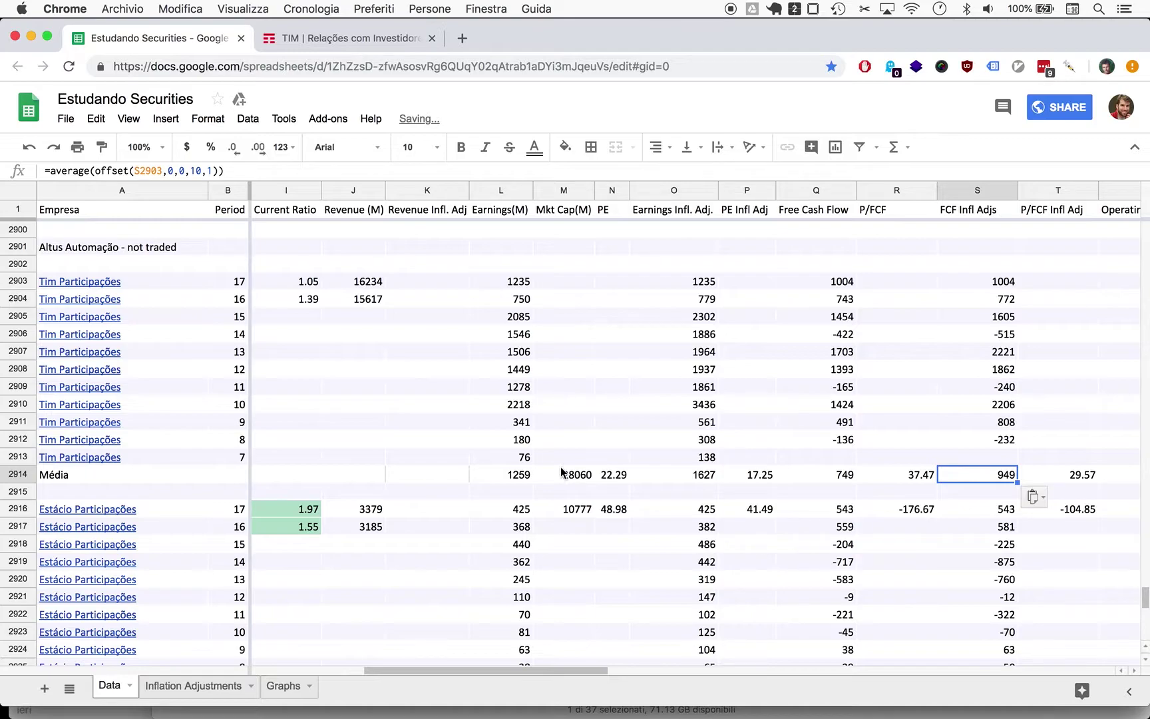
Rename the average row to 'Média 10 anos' and insert an empty row below it
left_click(65, 474)
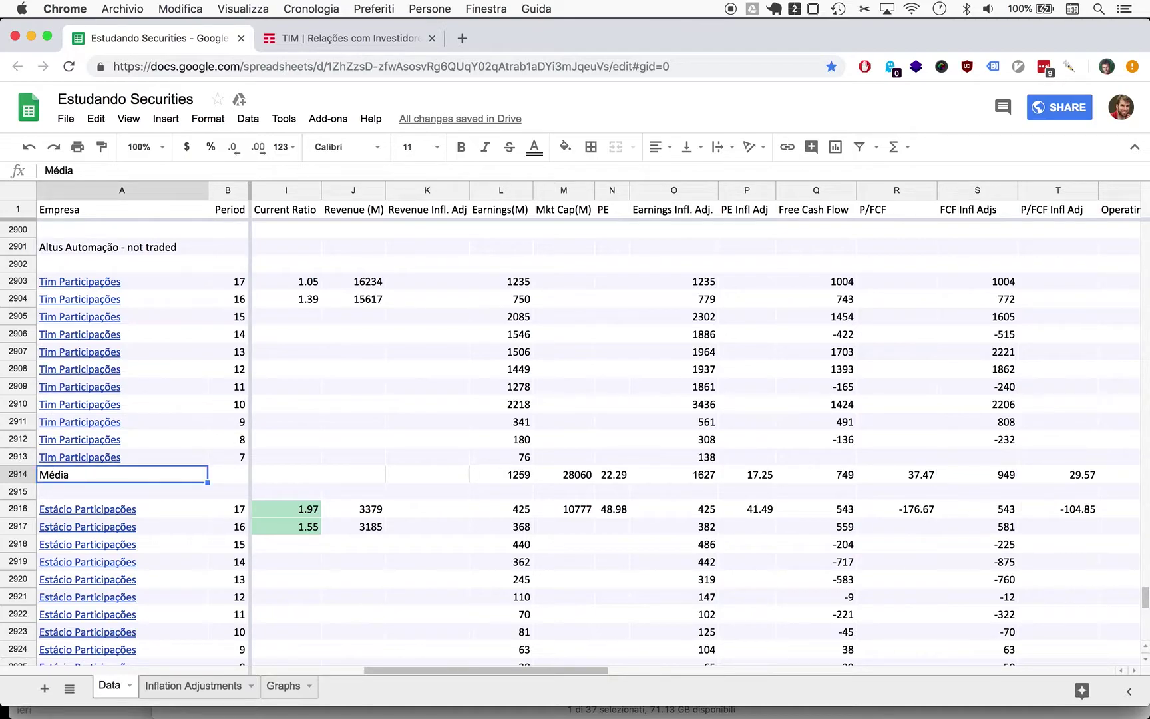
double_click(64, 474)
type("10 anos")
key("Return")
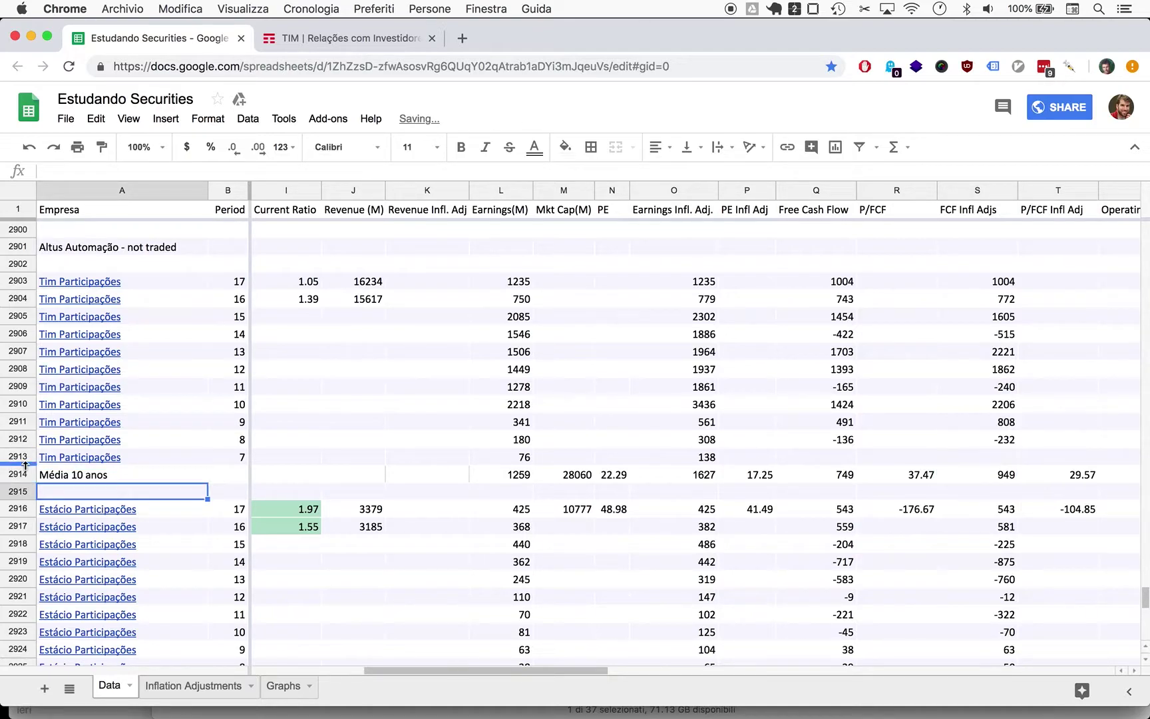
left_click(20, 476)
right_click(20, 477)
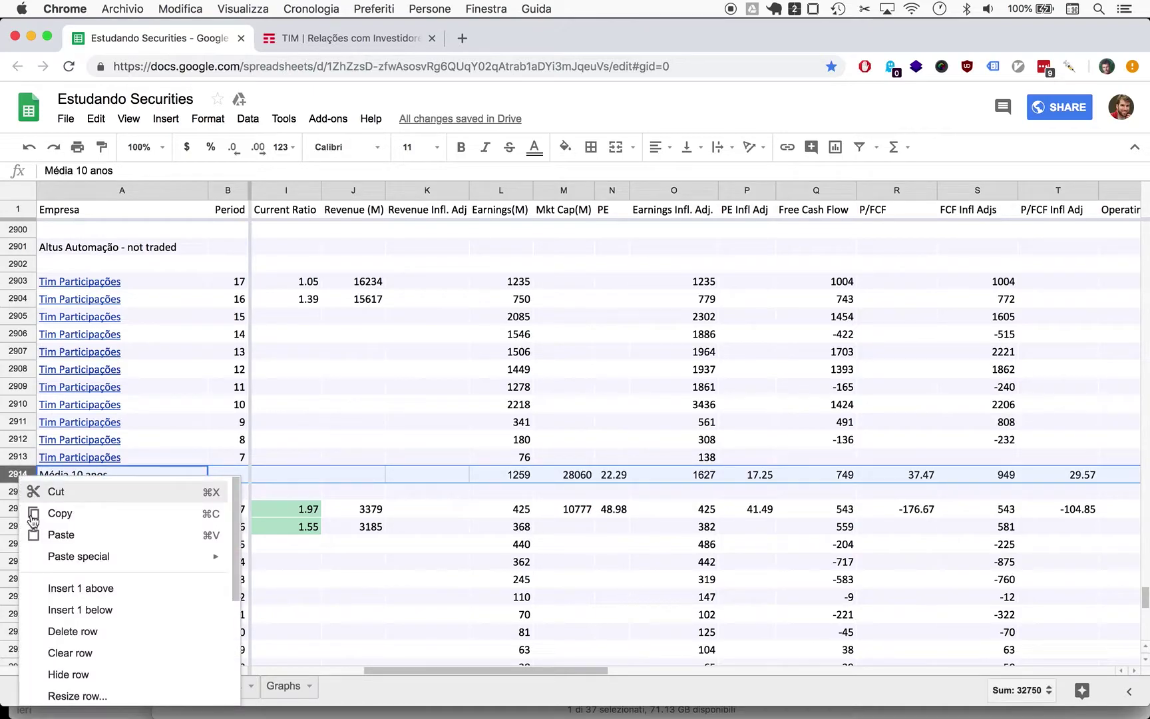
left_click(81, 609)
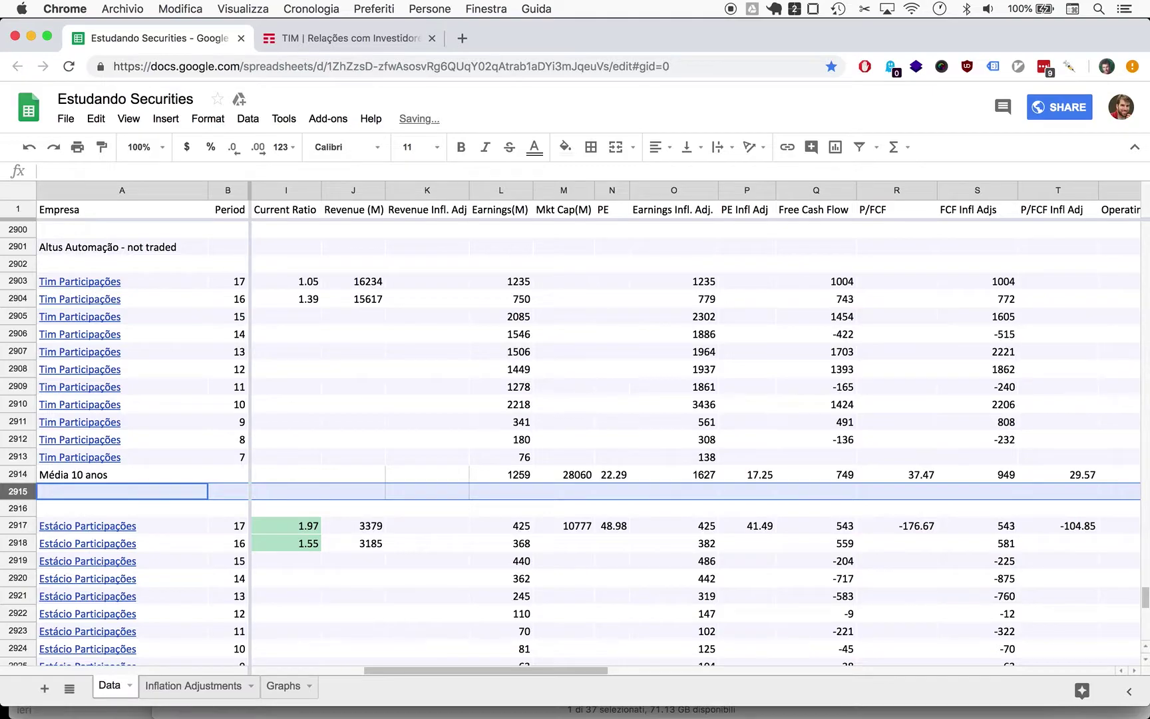
Label the new row 'Média 5 anos' by copying the ten-year label and changing 10 to 5
key("Up")
key("super+c")
key("Down")
key("super+v")
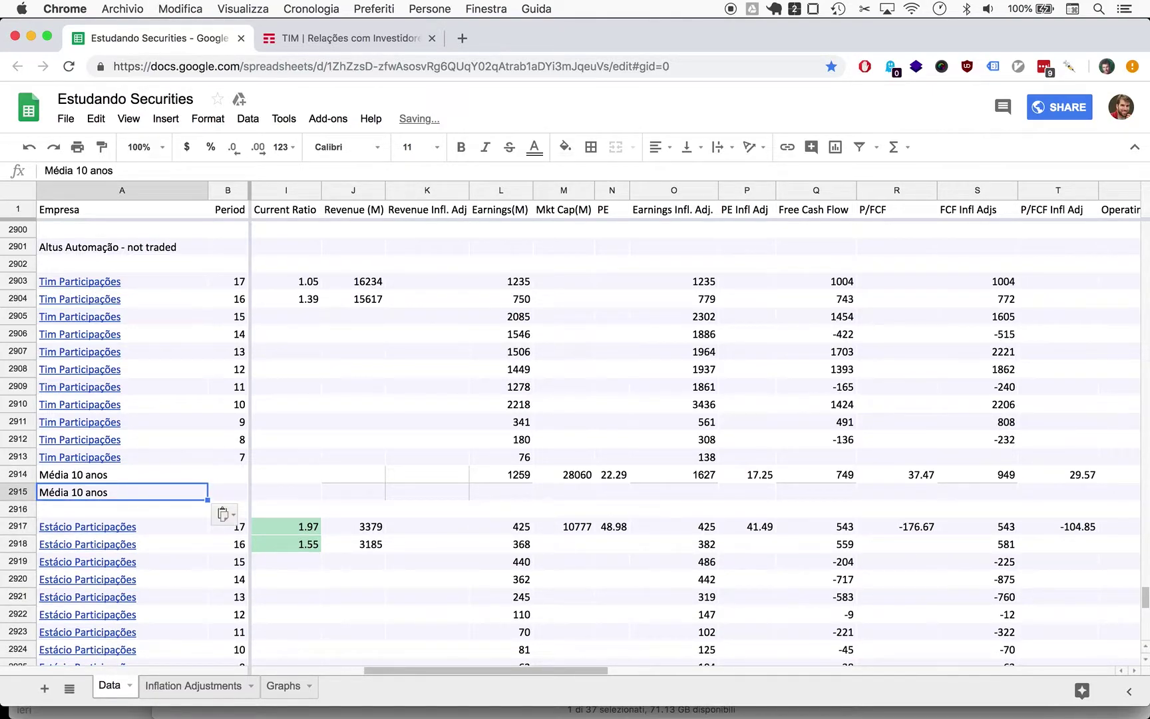
key("Return")
key("Left")
key("Left")
key("Left")
key("Left")
key("Left")
key("BackSpace")
key("BackSpace")
type("5")
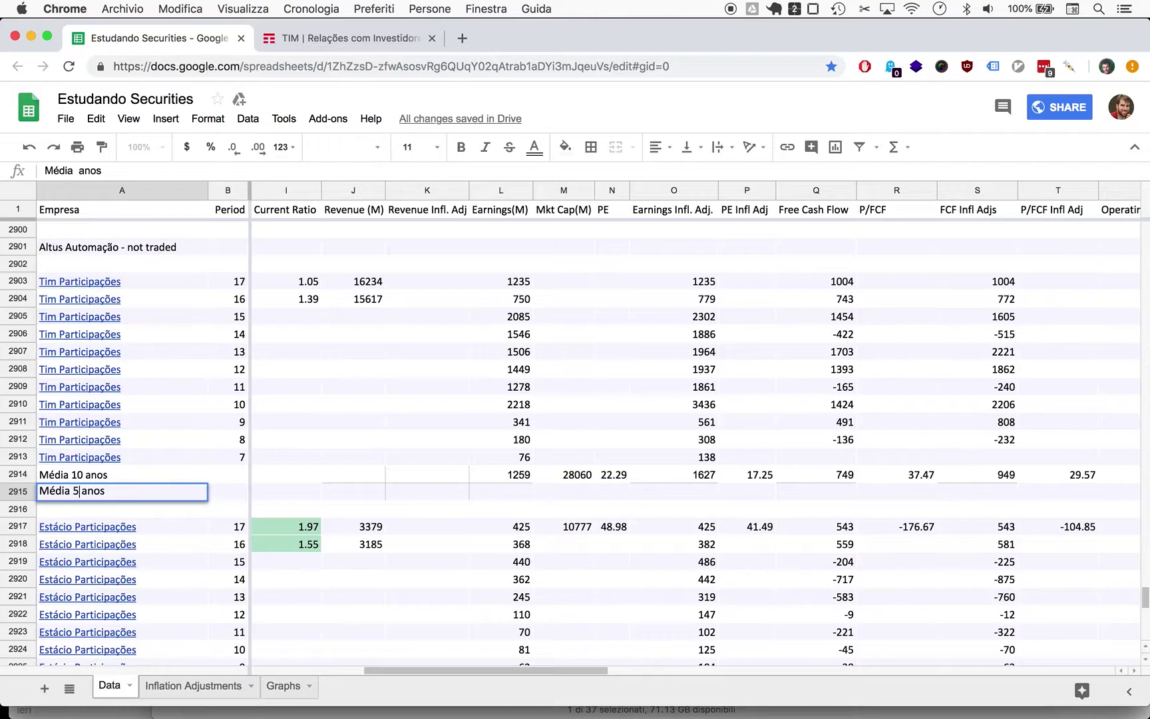
Copy the ten-year Earnings average formula down into the Média 5 anos row
left_click(516, 474)
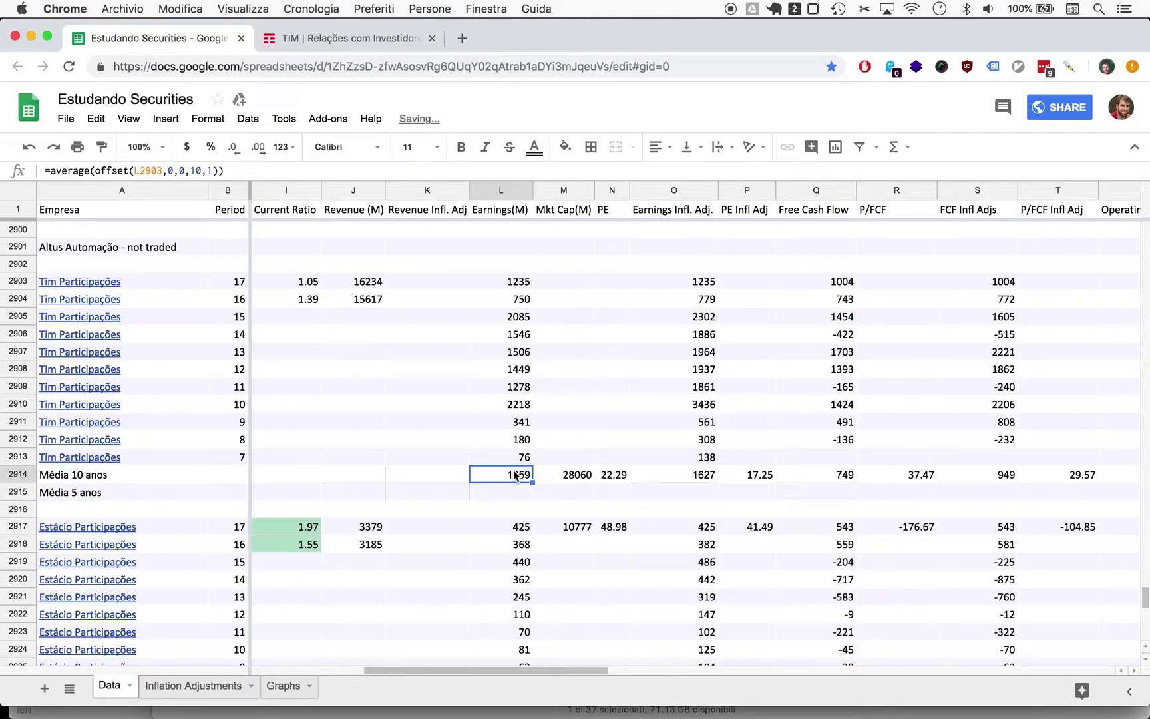
key("super+c")
key("Down")
key("super+v")
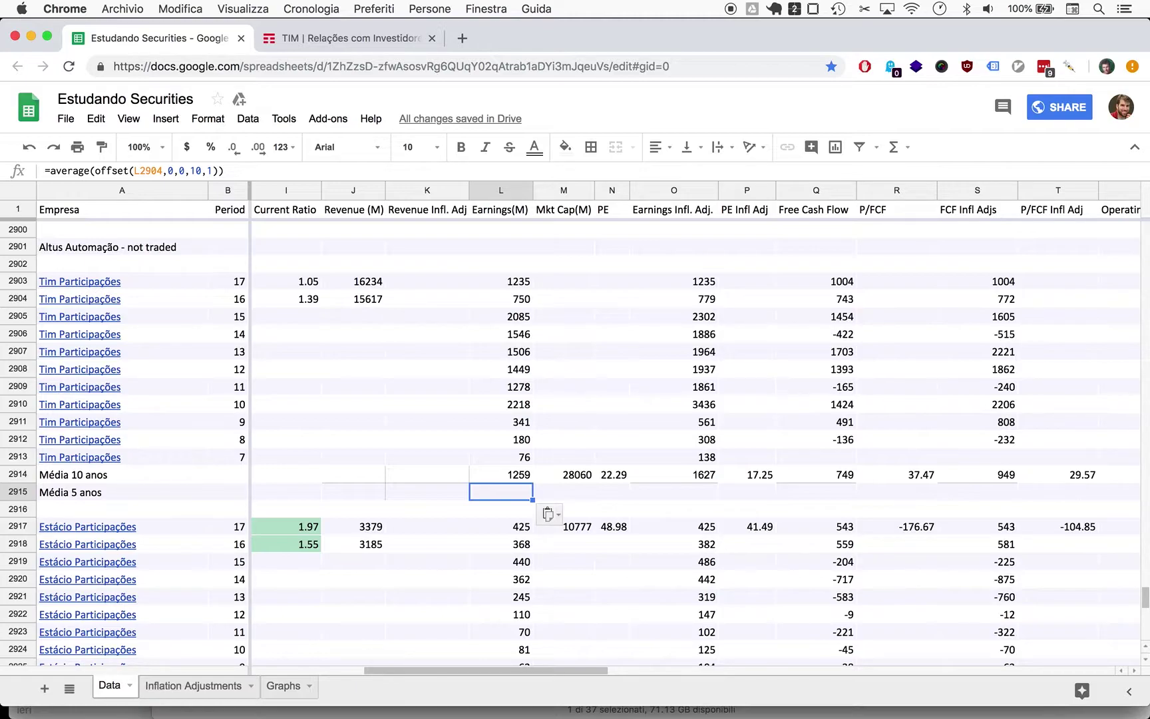
left_click(501, 474)
key("super+c")
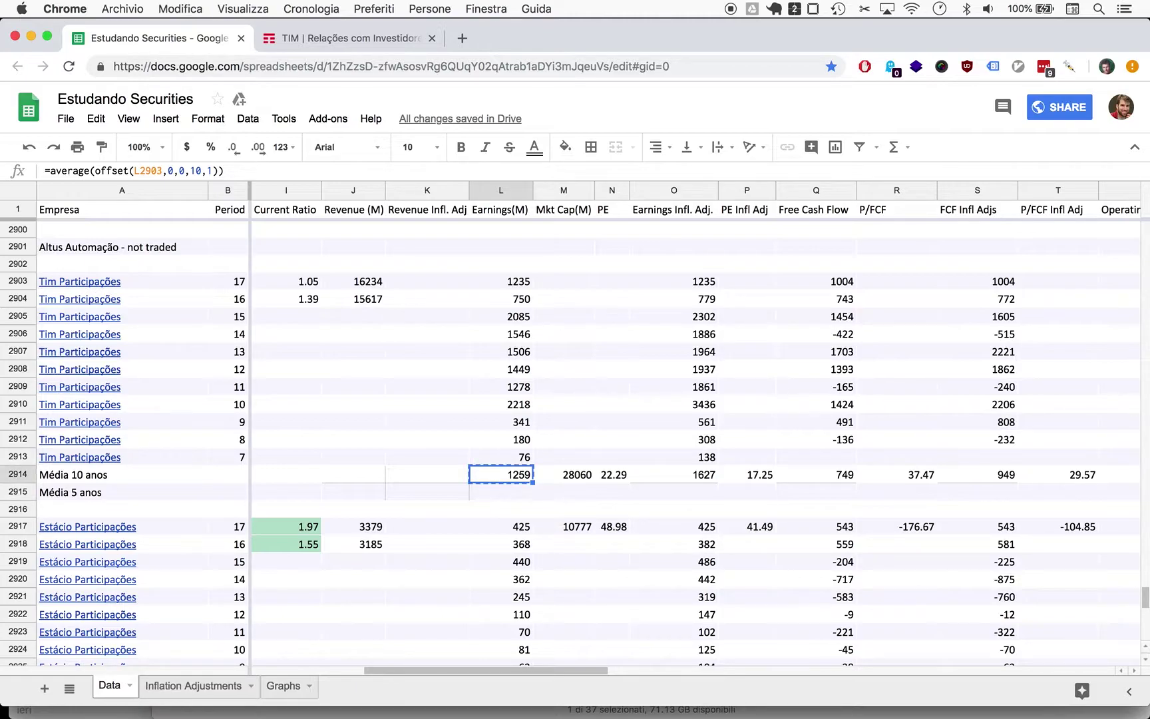
key("Down")
key("super+v")
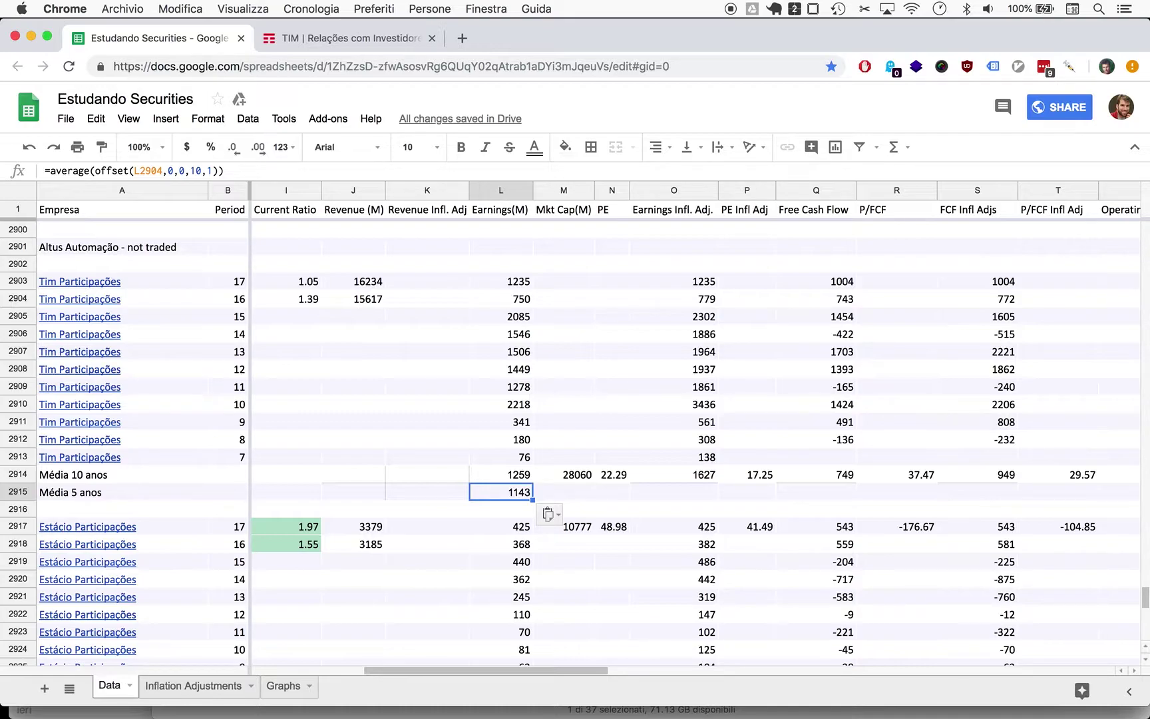
Make the five-year Earnings formula start at L2903 with height 5, giving 1424
key("Return")
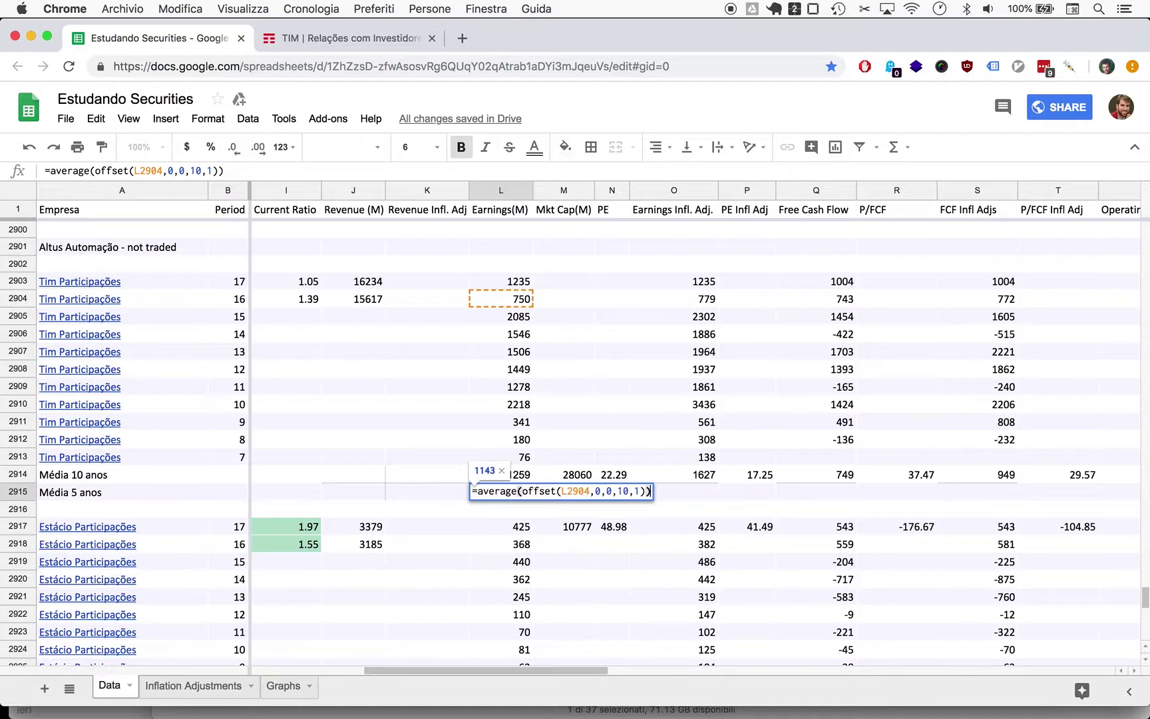
key("Left")
key("Left")
key("Left")
key("Left")
key("Left")
key("Left")
key("Left")
key("Left")
key("Left")
key("Left")
key("Left")
key("BackSpace")
type("3")
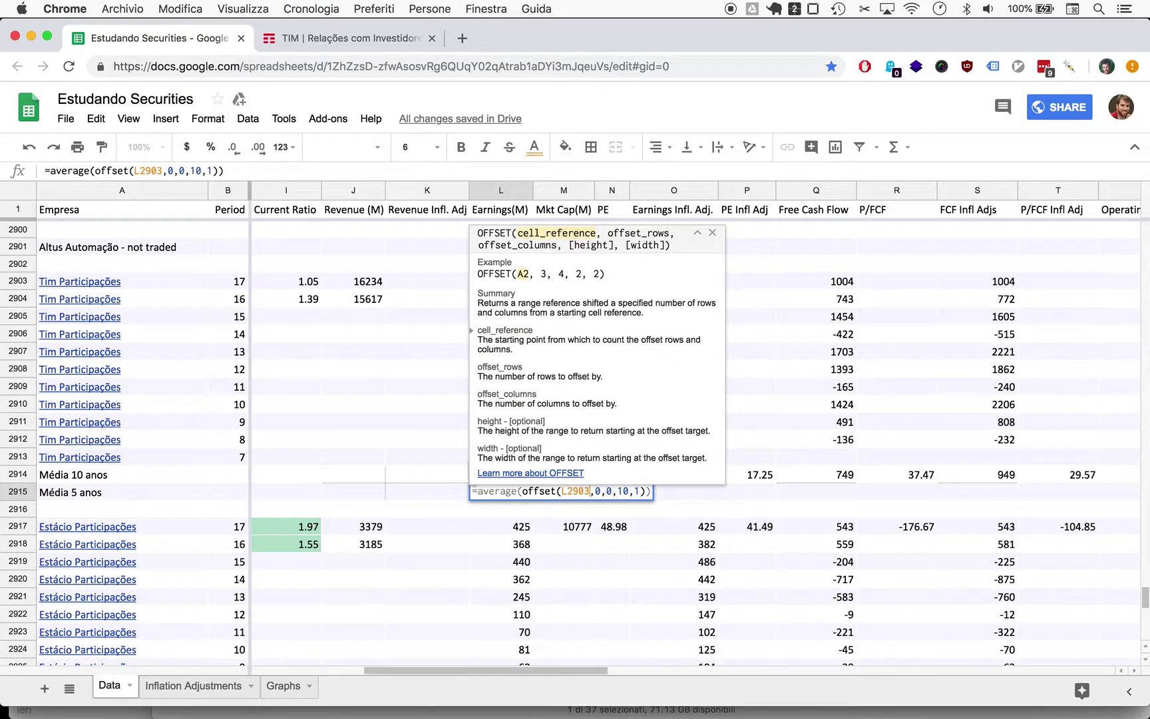
key("Right")
key("Right")
key("Right")
key("Right")
key("Right")
key("Right")
key("Right")
key("BackSpace")
key("BackSpace")
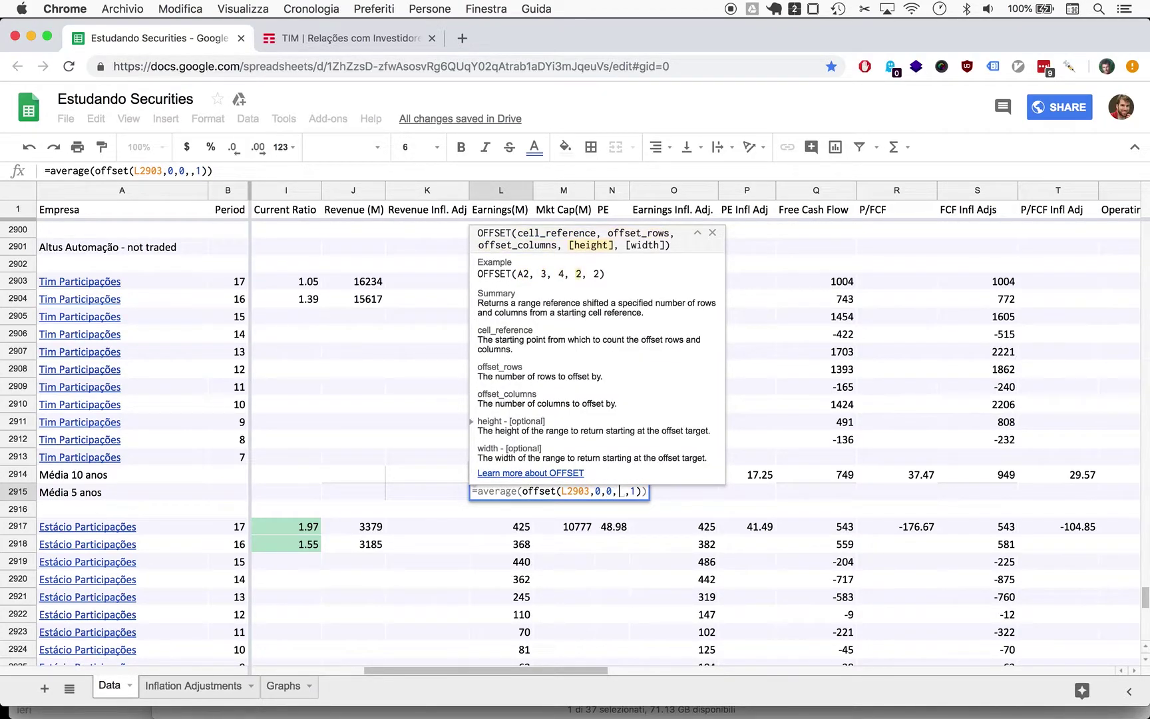
type("5")
key("Return")
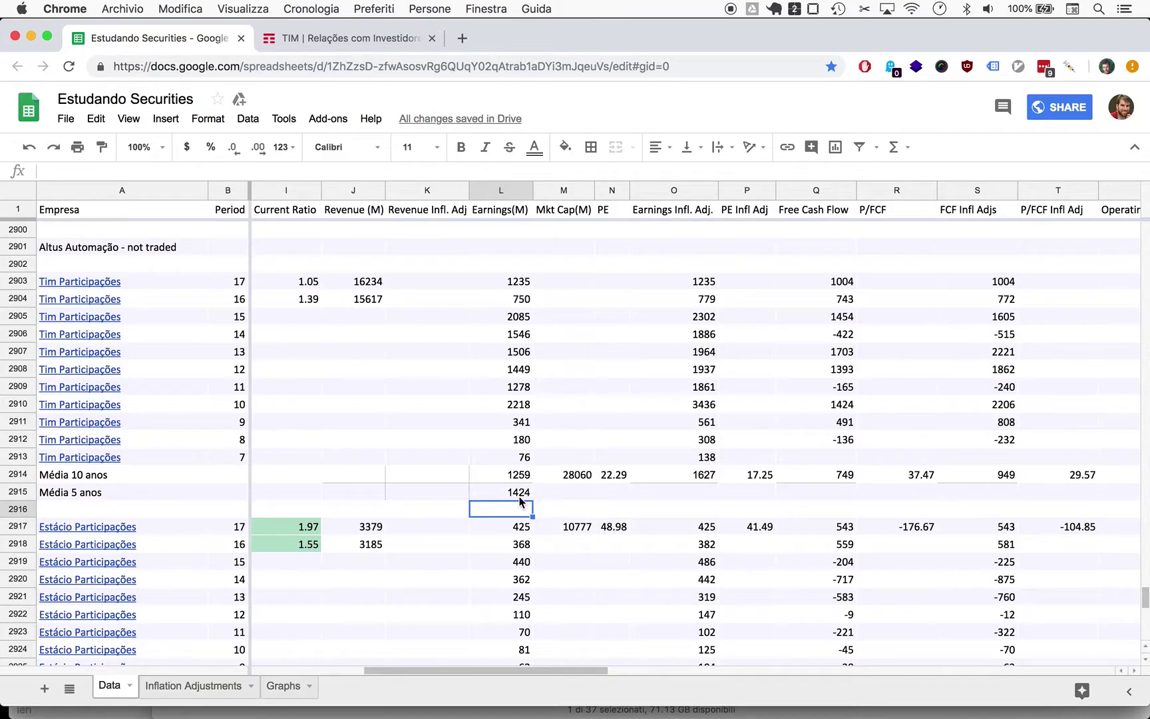
Copy the five-year average into Earnings Infl. Adj., Free Cash Flow and FCF Infl Adjs
key("Up")
key("cmd+c")
key("Right")
key("Right")
key("Right")
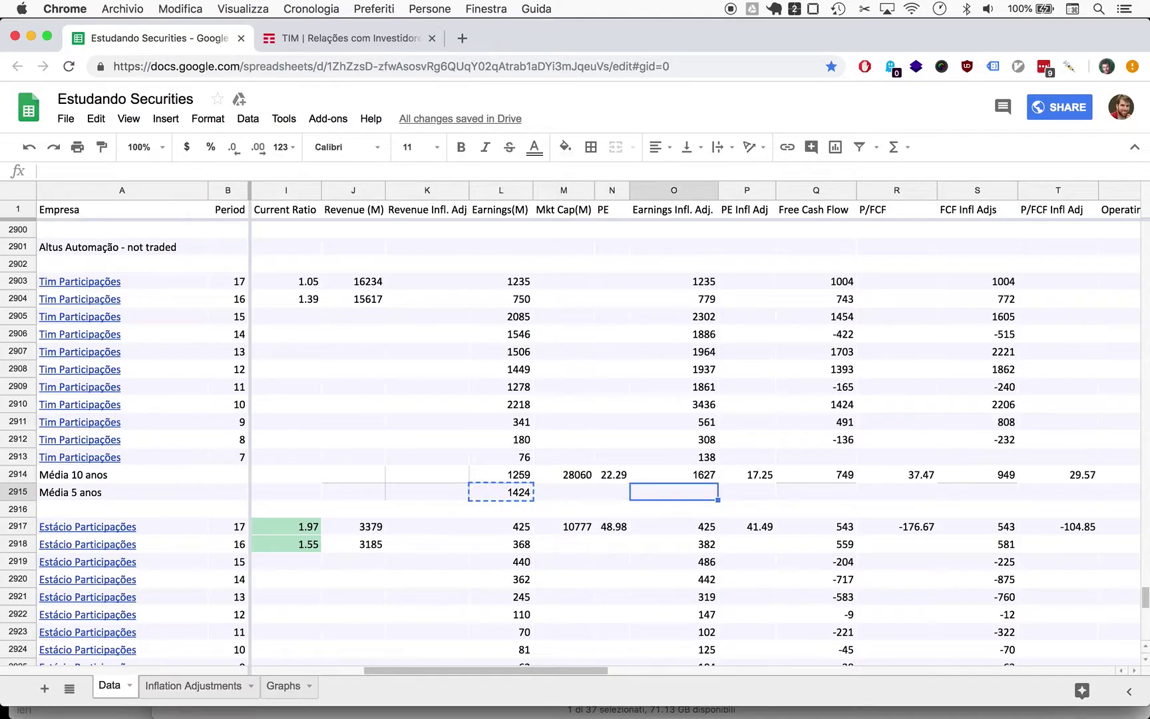
key("super+v")
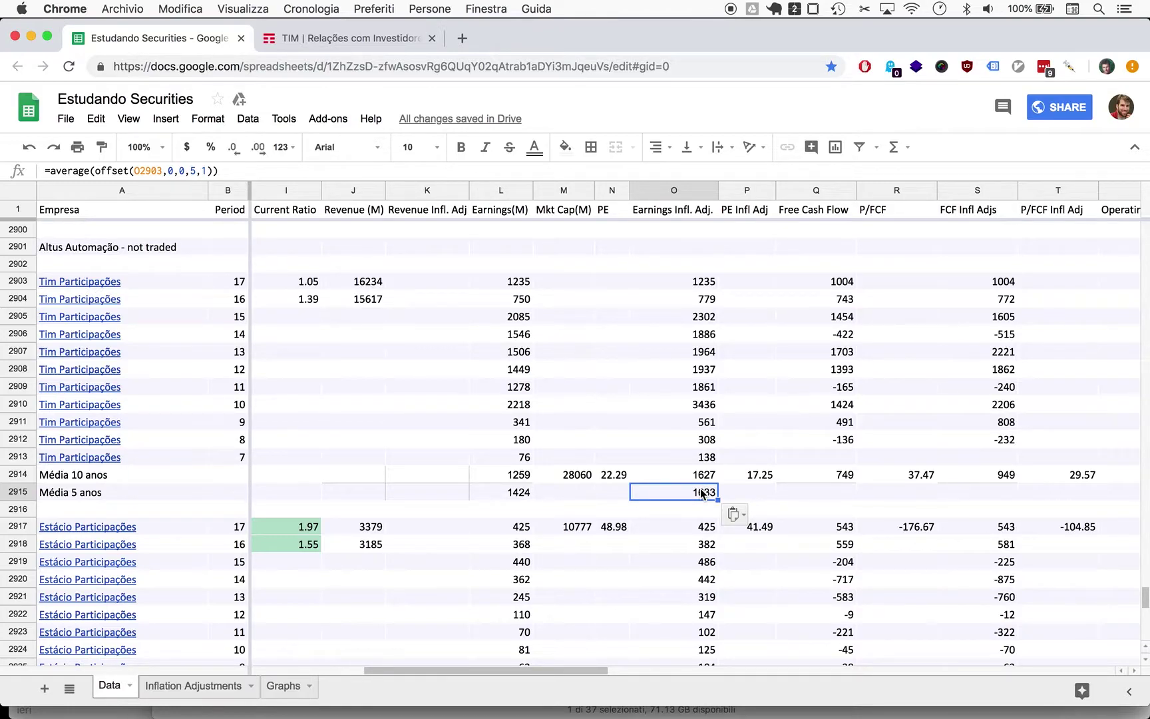
key("super+c")
key("Right")
key("Right")
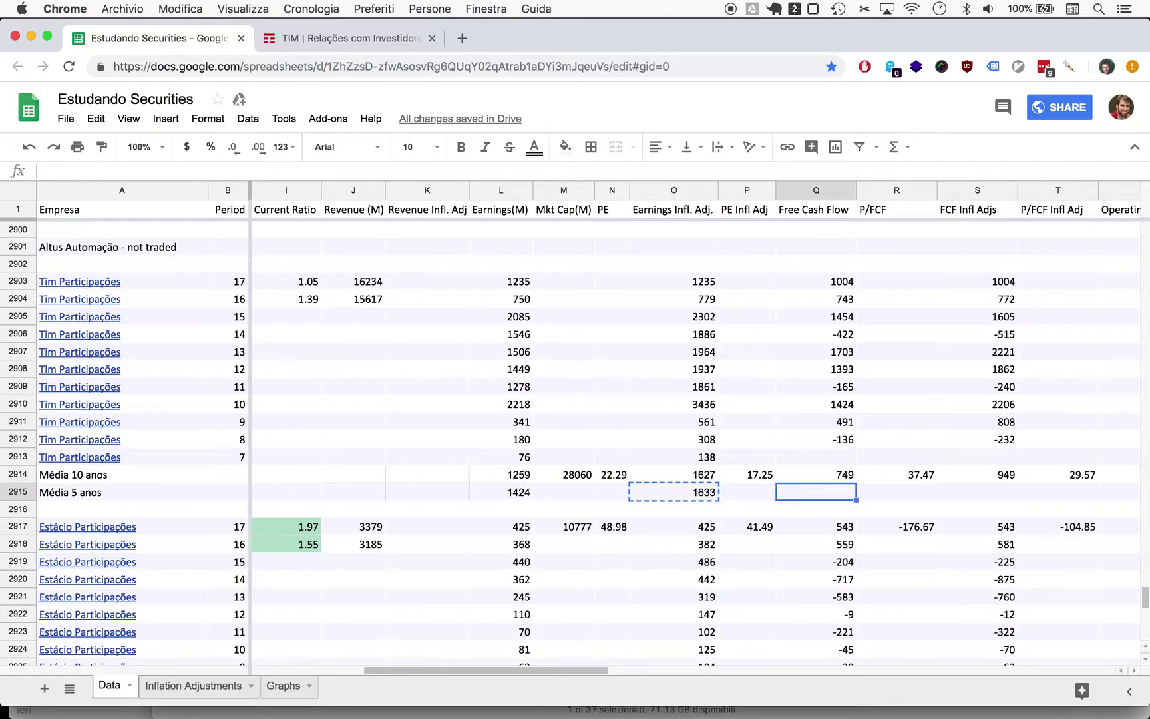
key("super+v")
key("Right")
key("Right")
key("super+v")
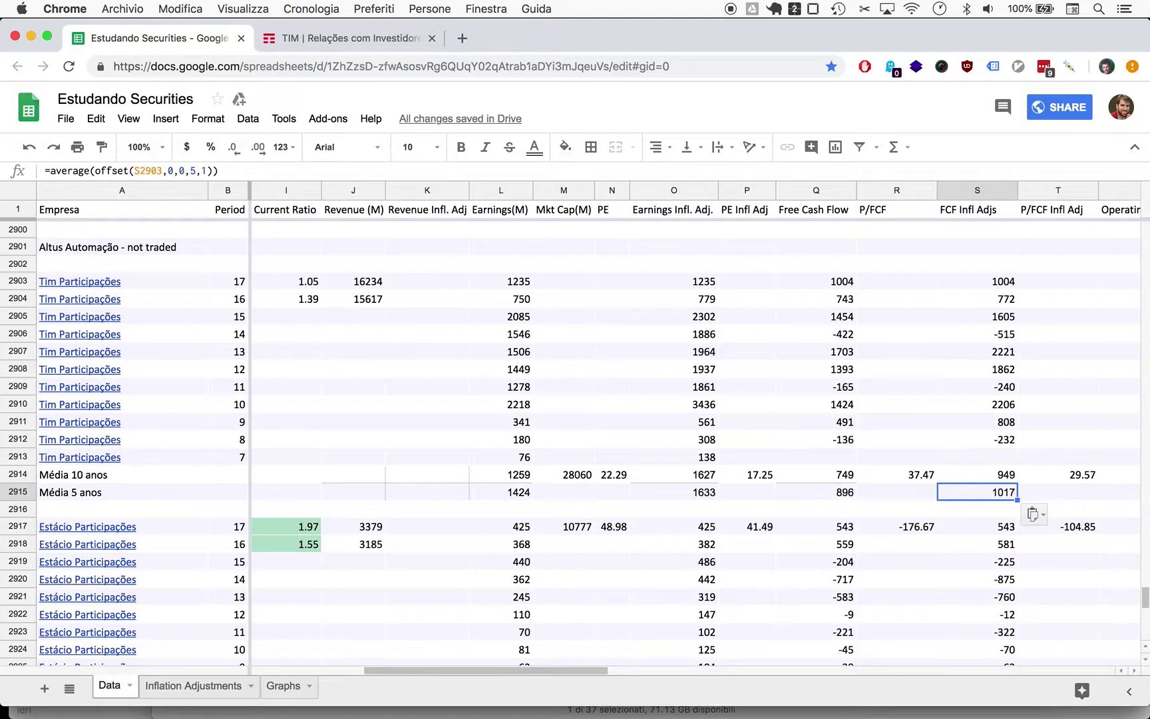
Go to the Média 5 anos market cap cell
key("Up")
key("Left")
key("Left")
key("Left")
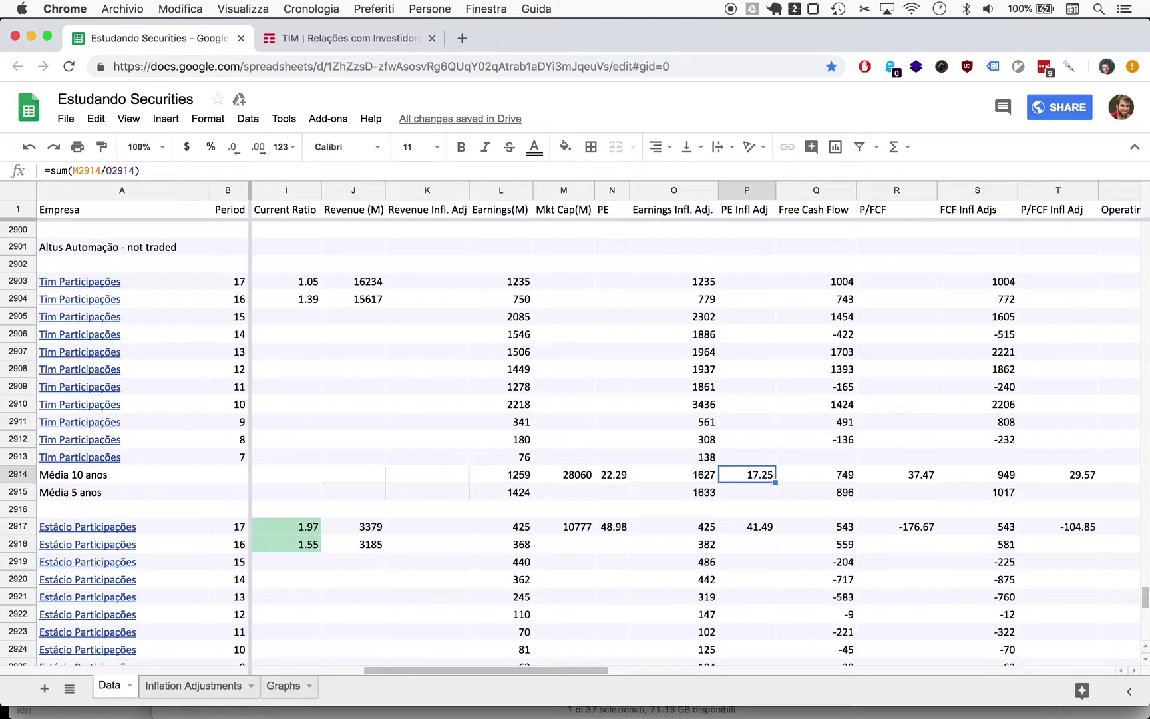
key("Left")
key("Left")
key("Left")
key("Left")
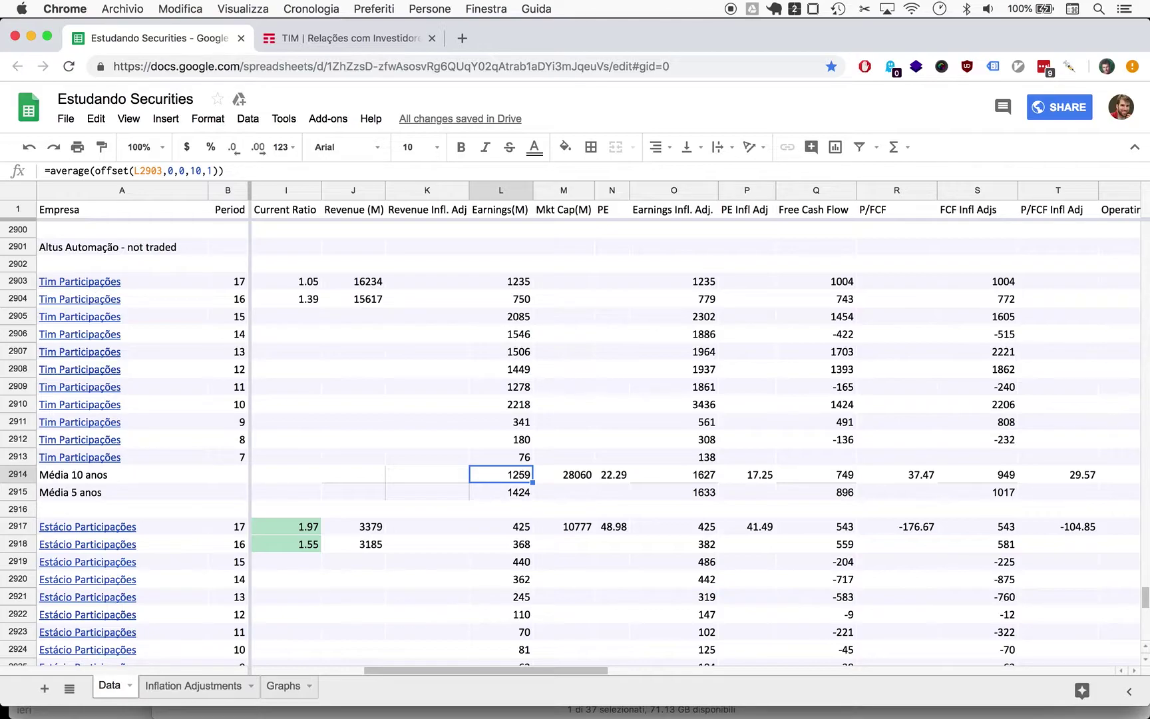
key("Right")
key("Down")
Set the 5-year market cap to =M2914 and search Google for 'tim participações market cap'
type("=M2914")
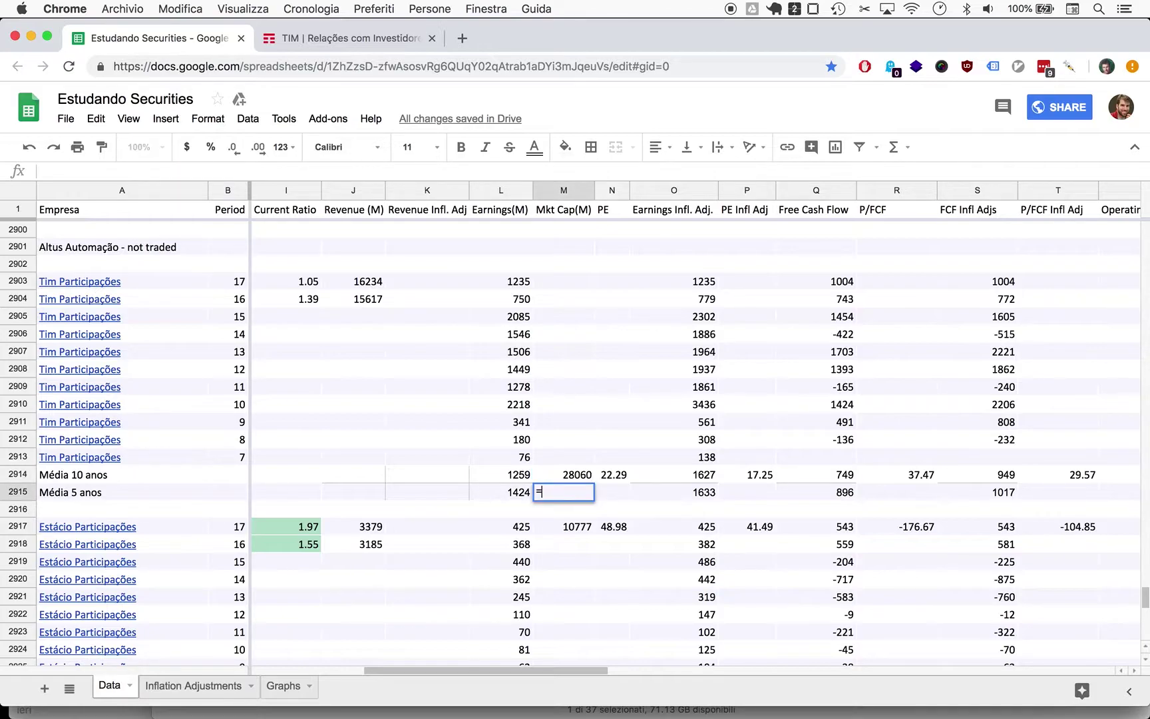
key("Return")
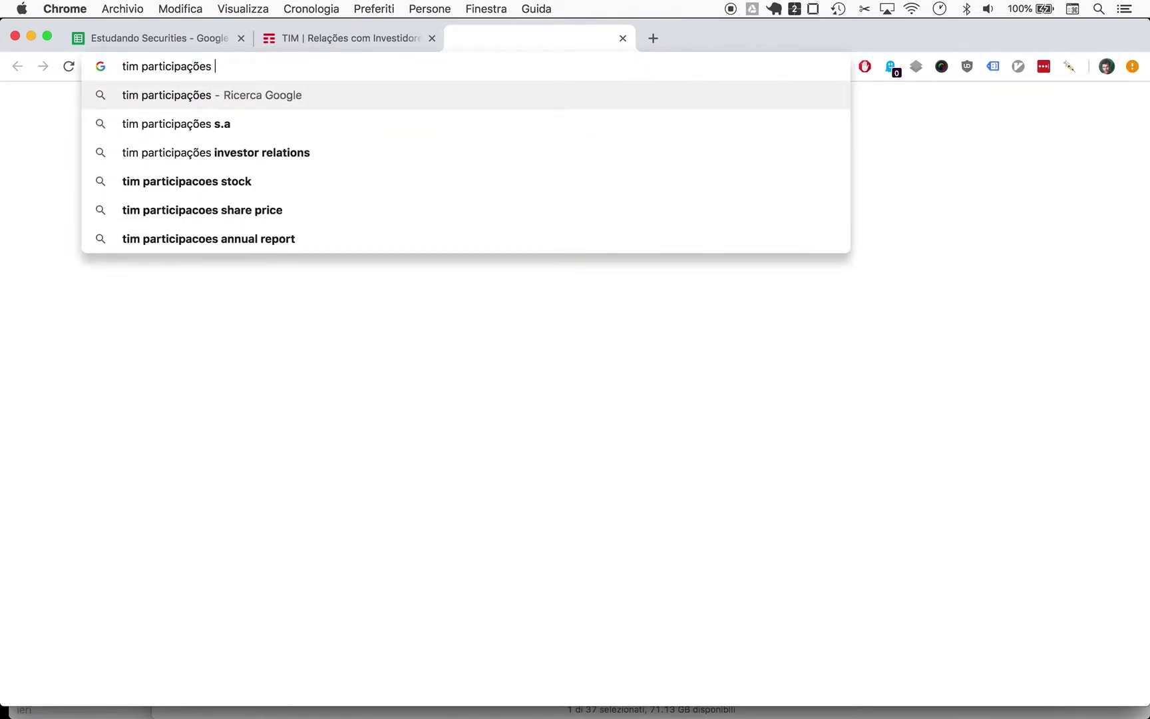
type("a")
key("BackSpace")
type("market cap")
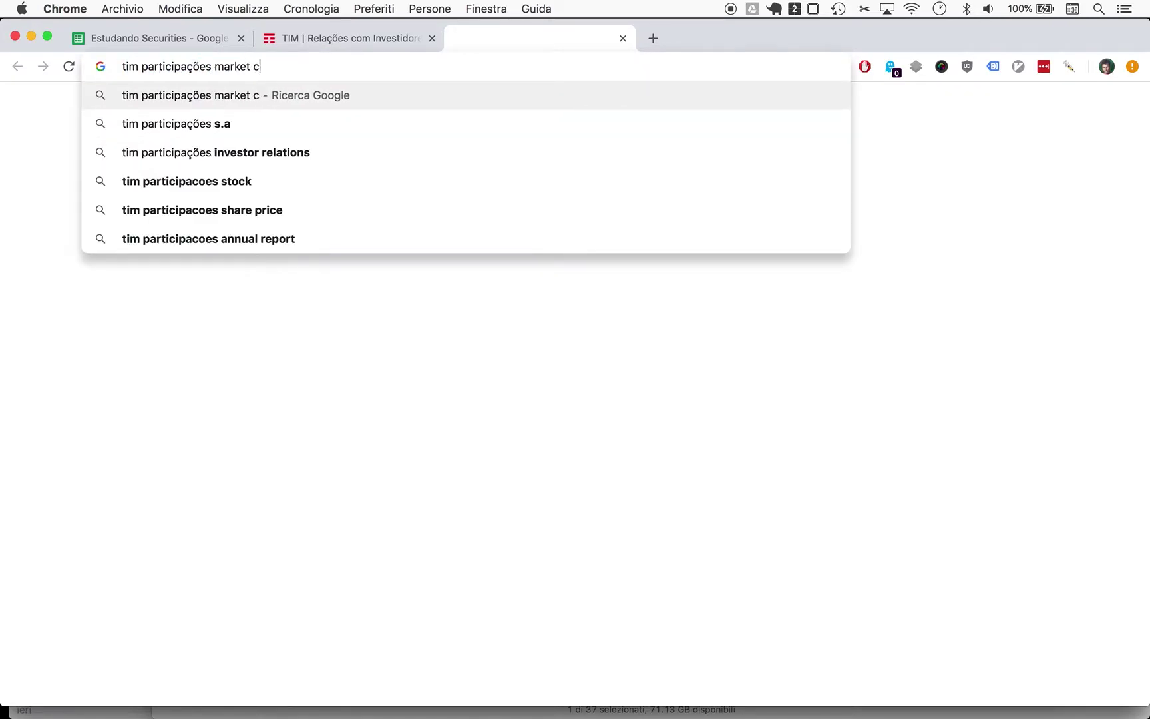
key("Return")
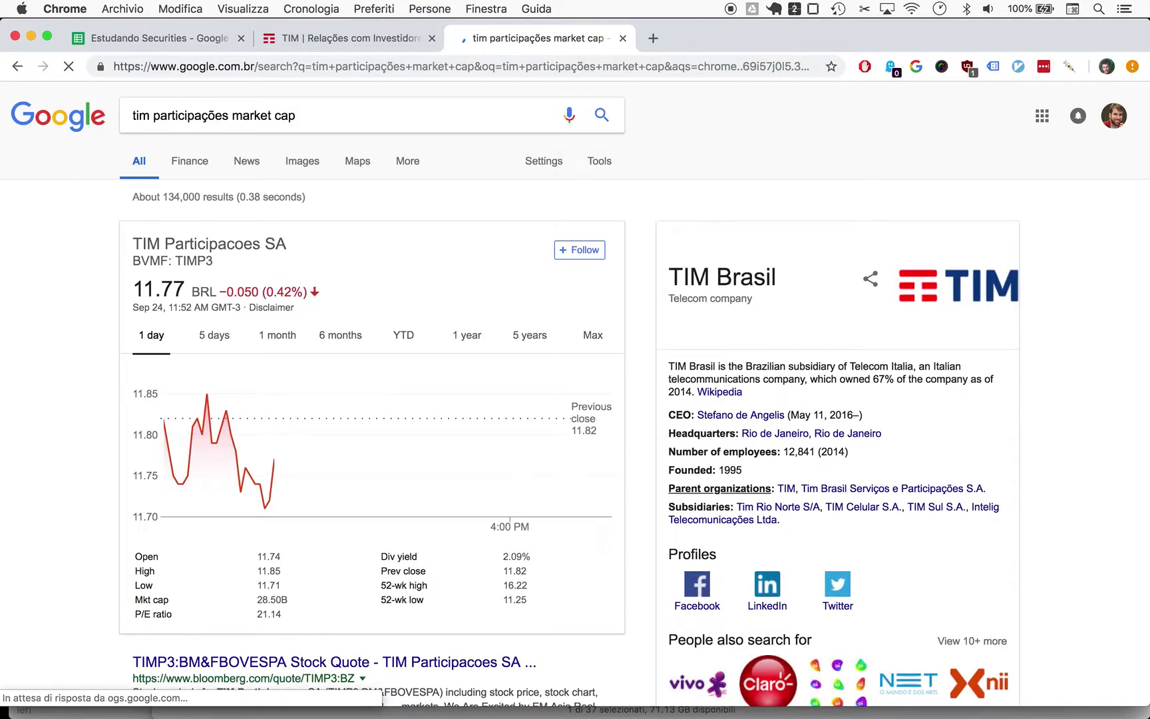
Open Bloomberg's TIMP3:BZ quote showing a 28.617B market cap, then return to the spreadsheet
key("f")
key("n")
key("s")
key("n")
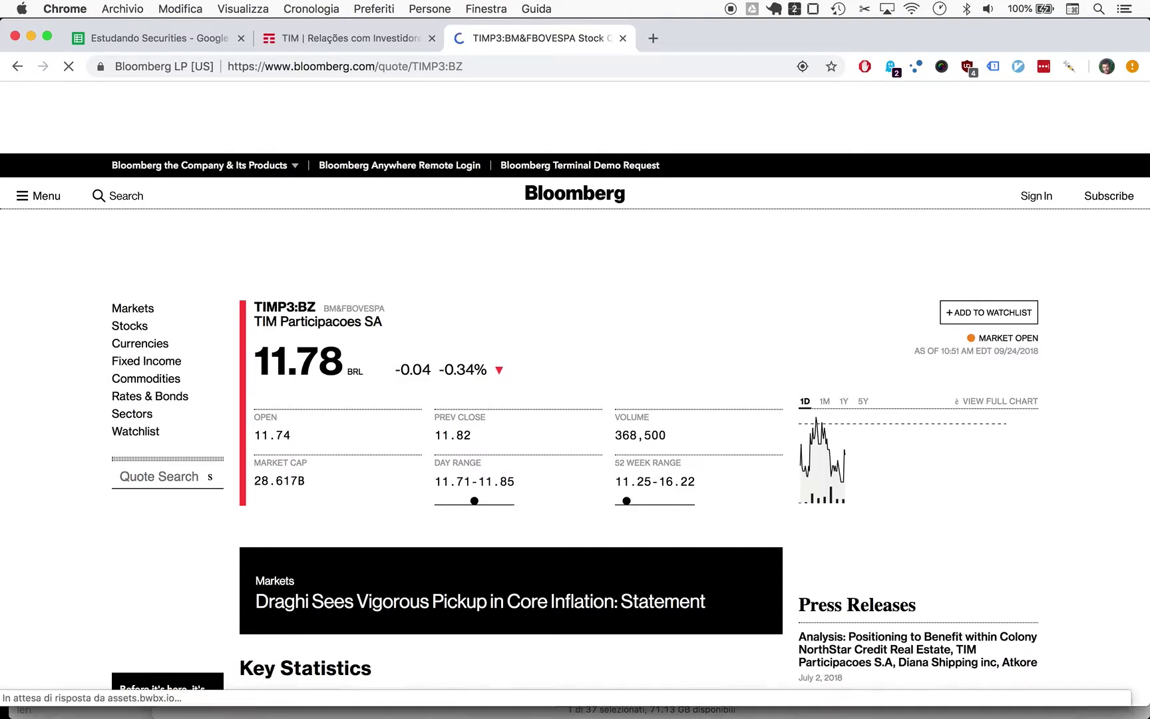
key("ctrl+Tab")
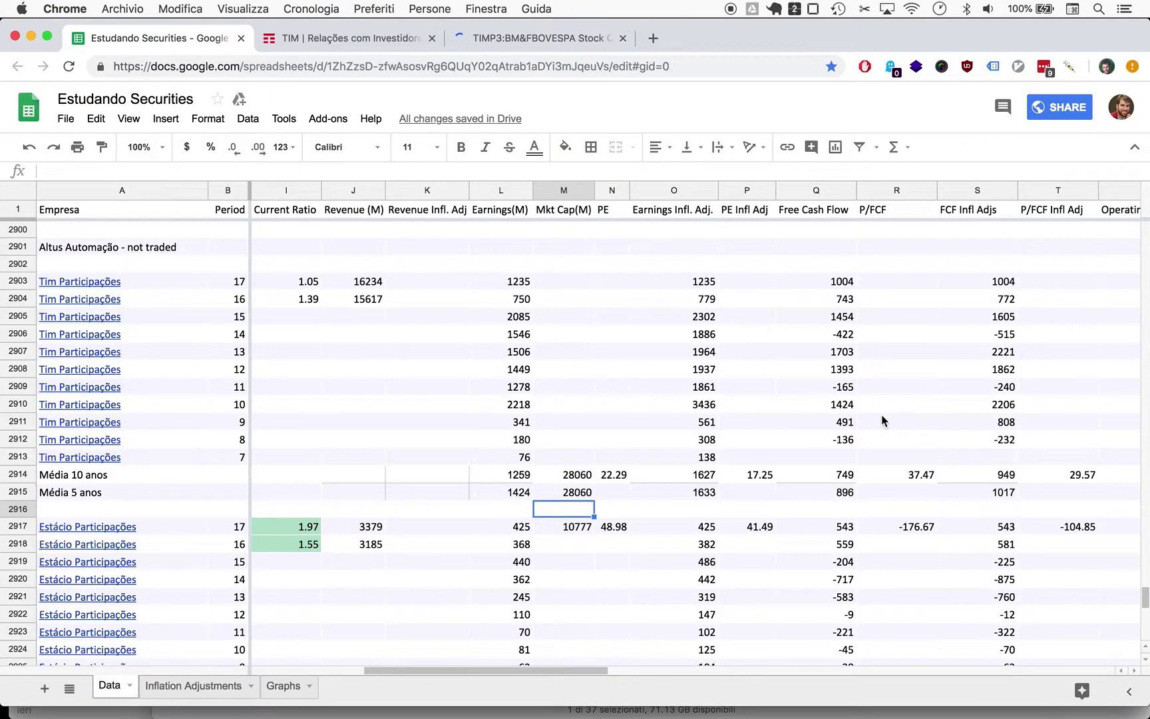
Enter 26617 as the 10-year average market cap after checking the Bloomberg quote
left_click(572, 475)
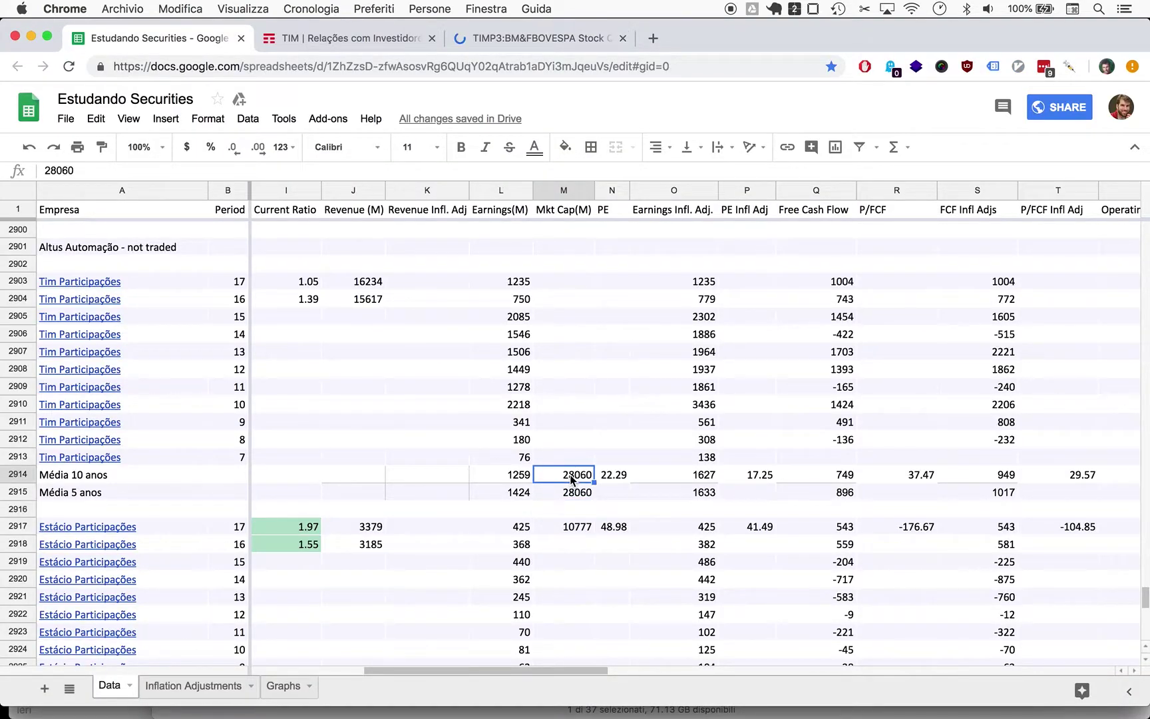
type("26")
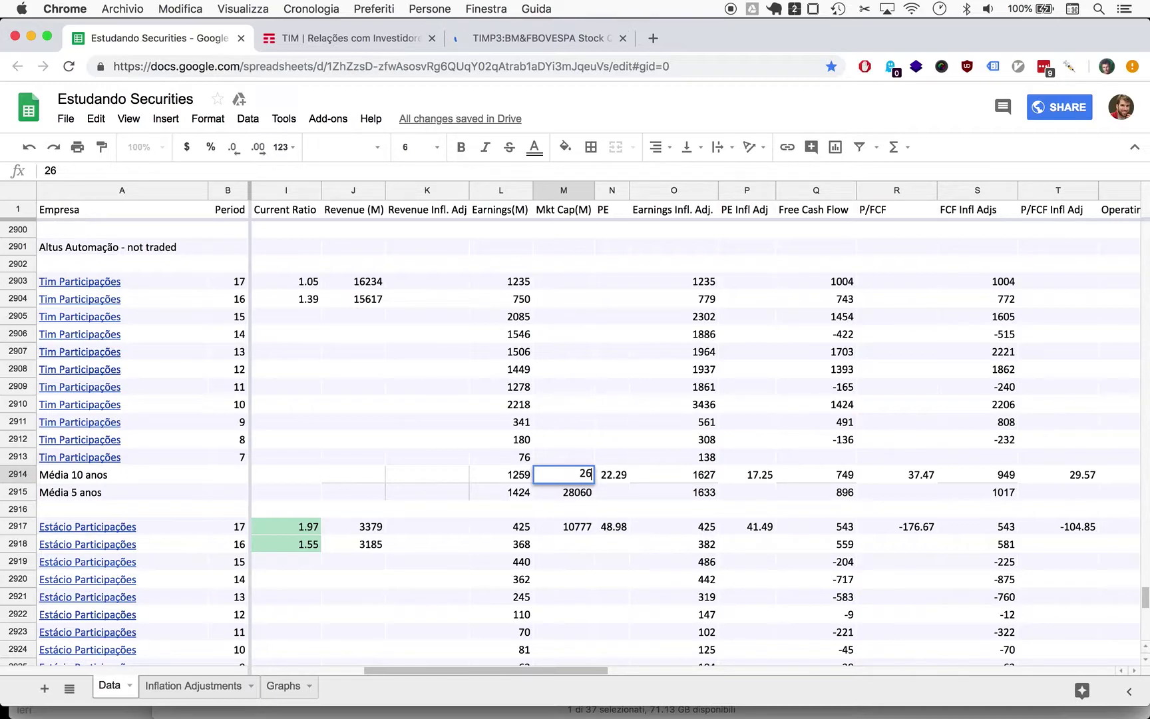
type("617")
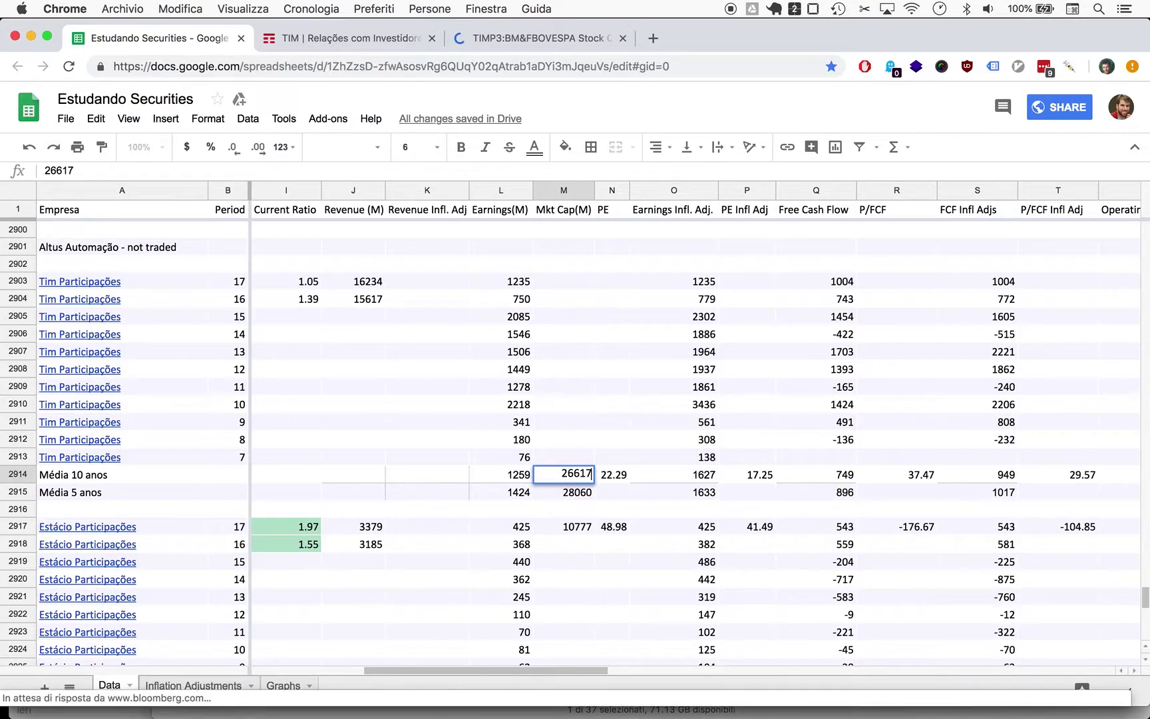
key("super+3")
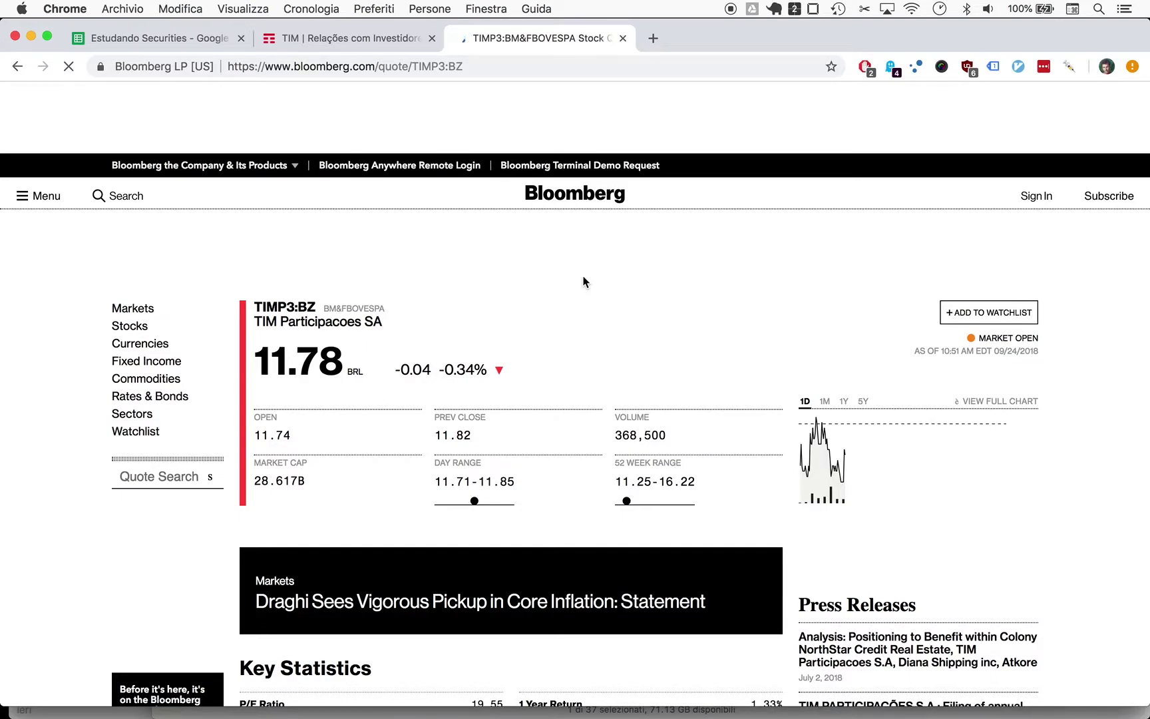
left_click(160, 38)
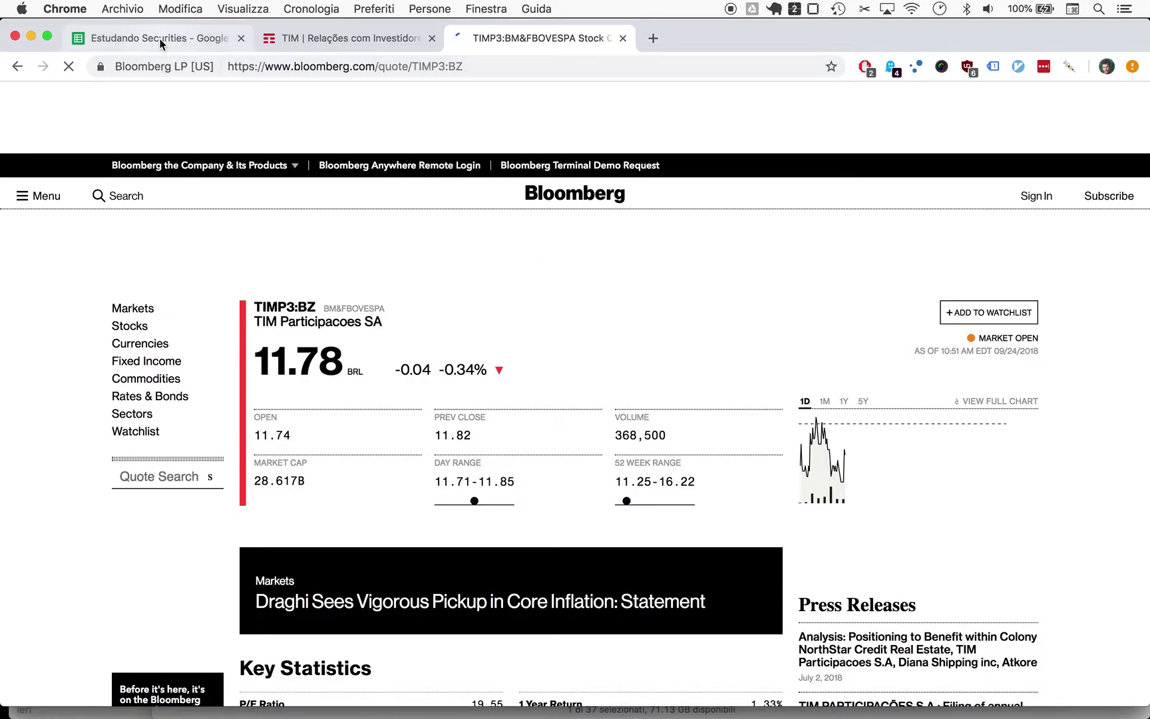
key("Return")
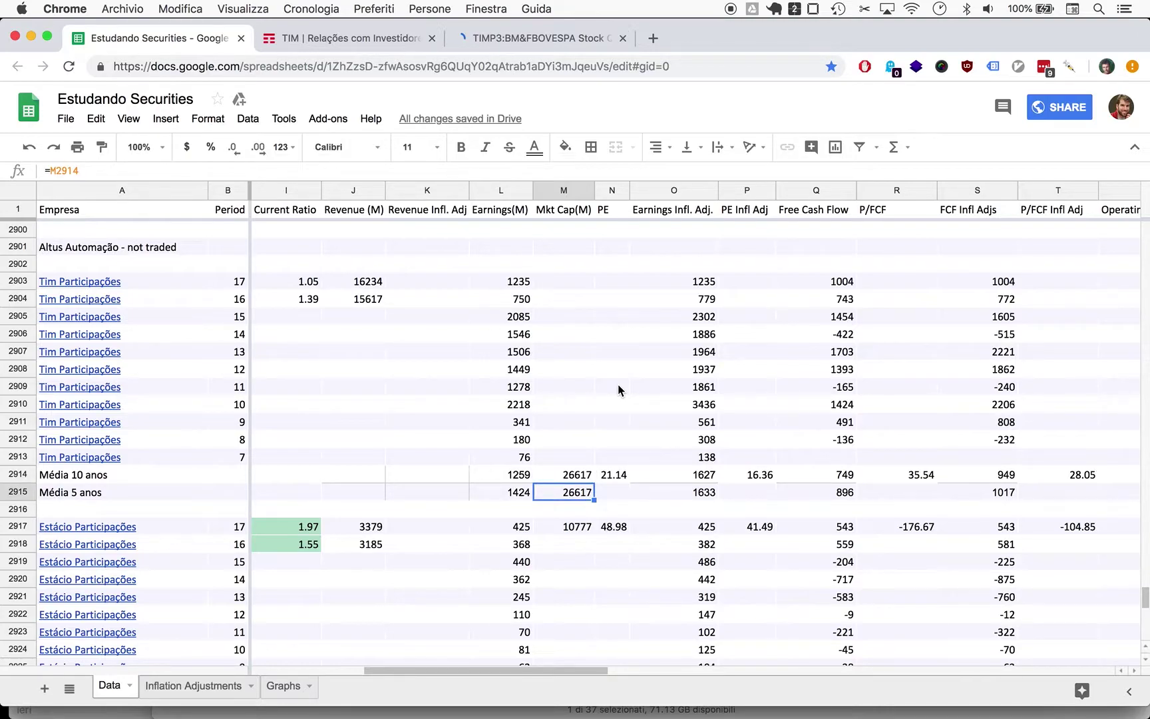
Close the Bloomberg tab and correct the 10-year market cap to 28617
left_click(572, 474)
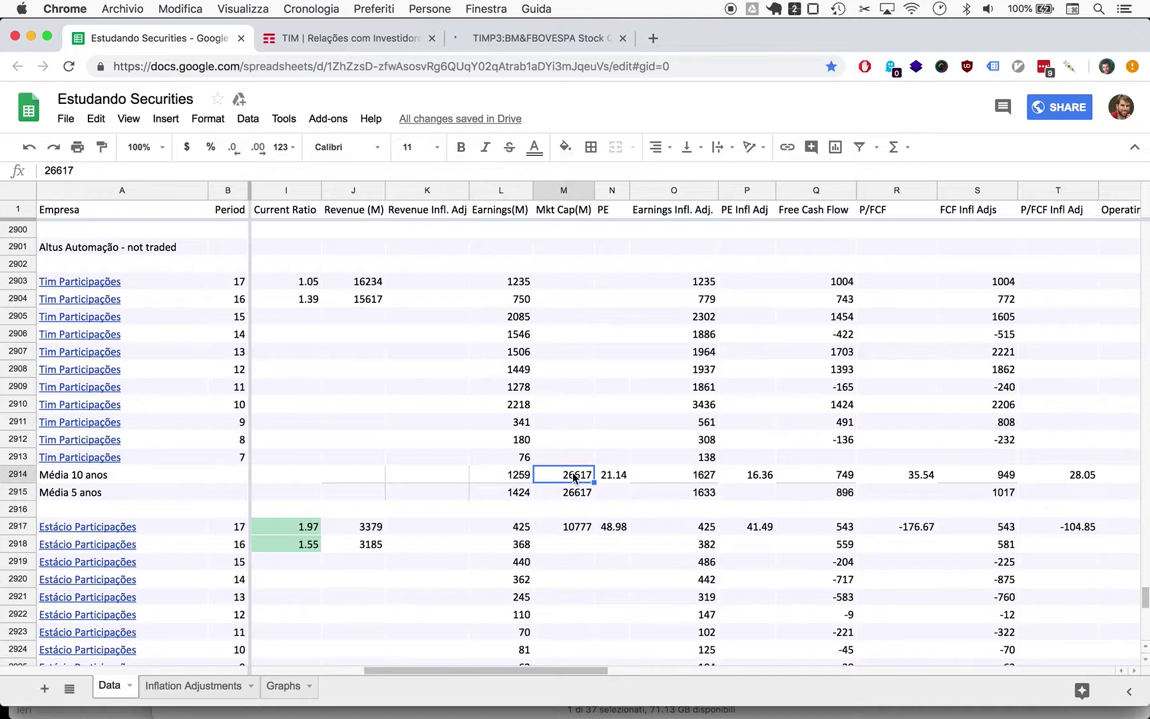
left_click(627, 38)
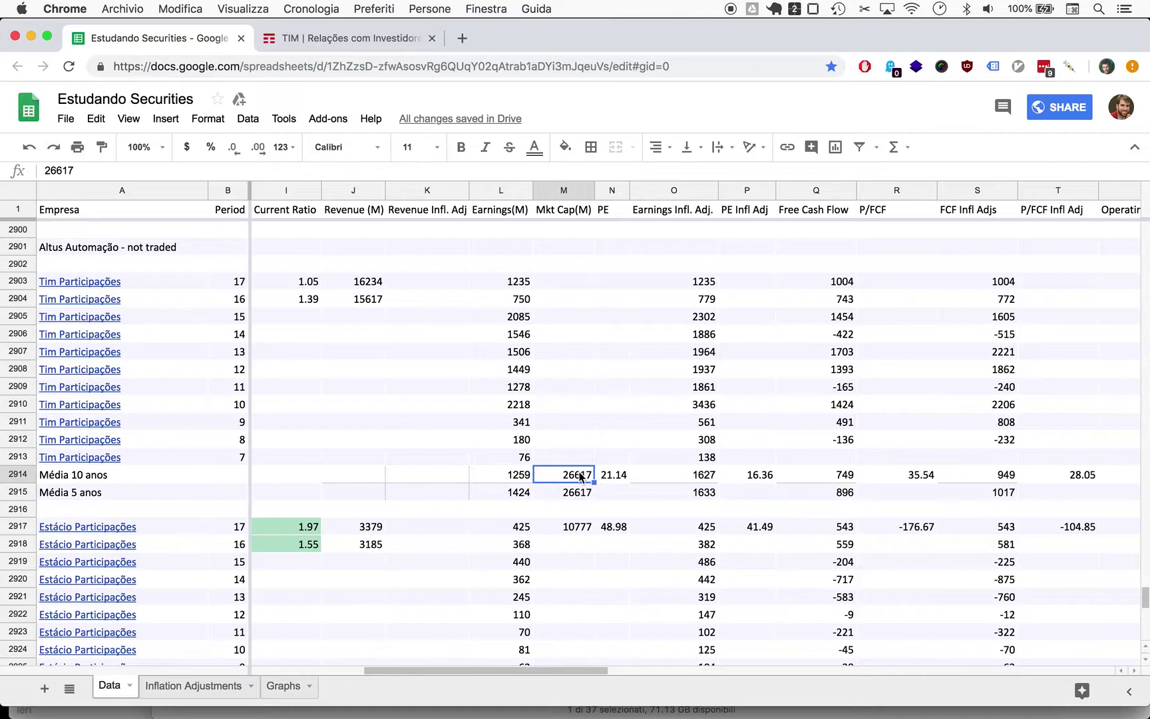
type("28617")
key("Return")
key("Right")
Copy the 10-year PE and PE Infl Adj formulas into the 5-year row (20.09, 17.52)
key("ctrl+c")
key("Down")
key("ctrl+v")
key("Right")
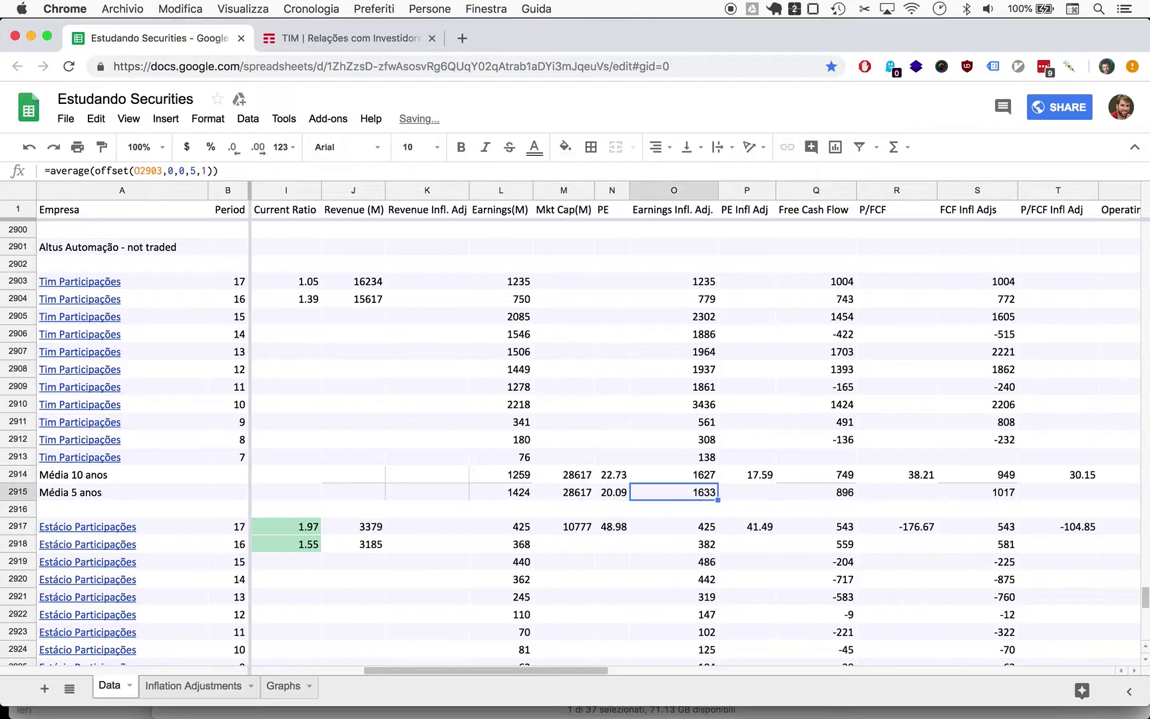
key("Right")
key("Up")
key("ctrl+c")
key("Down")
key("ctrl+v")
Copy the 10-year P/FCF and P/FCF Infl Adj formulas into the 5-year row (31.92, 28.13)
key("Right")
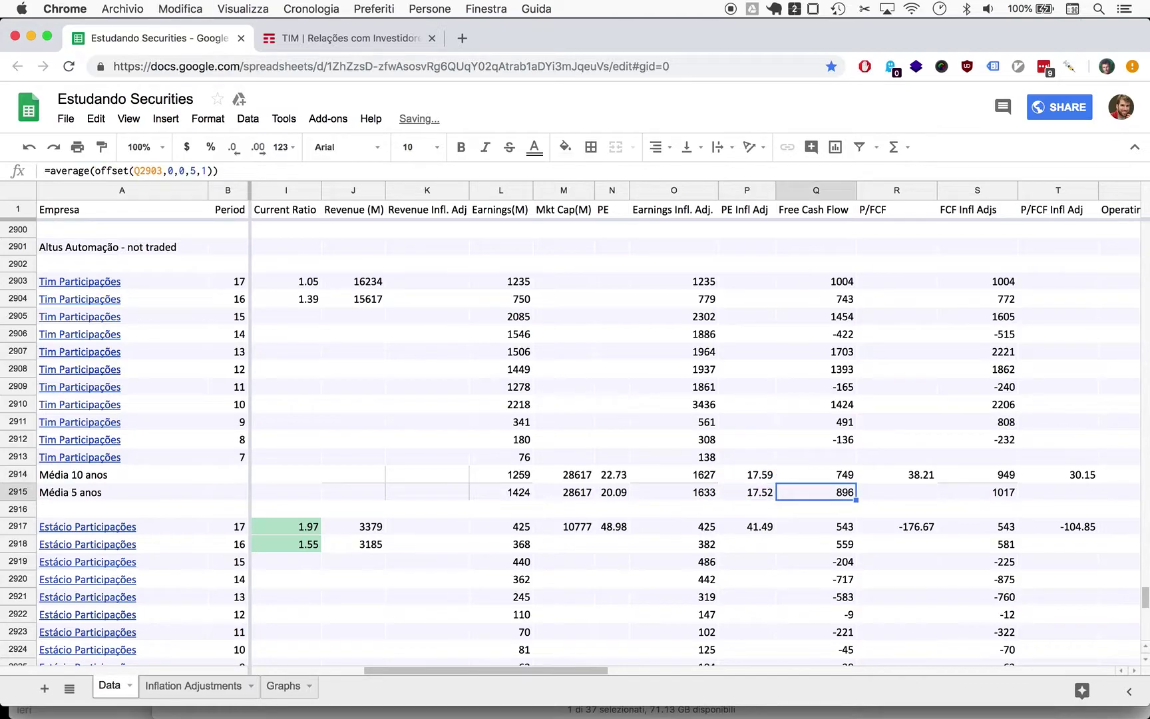
key("Right")
key("Right")
key("Left")
key("Up")
key("ctrl+c")
key("Down")
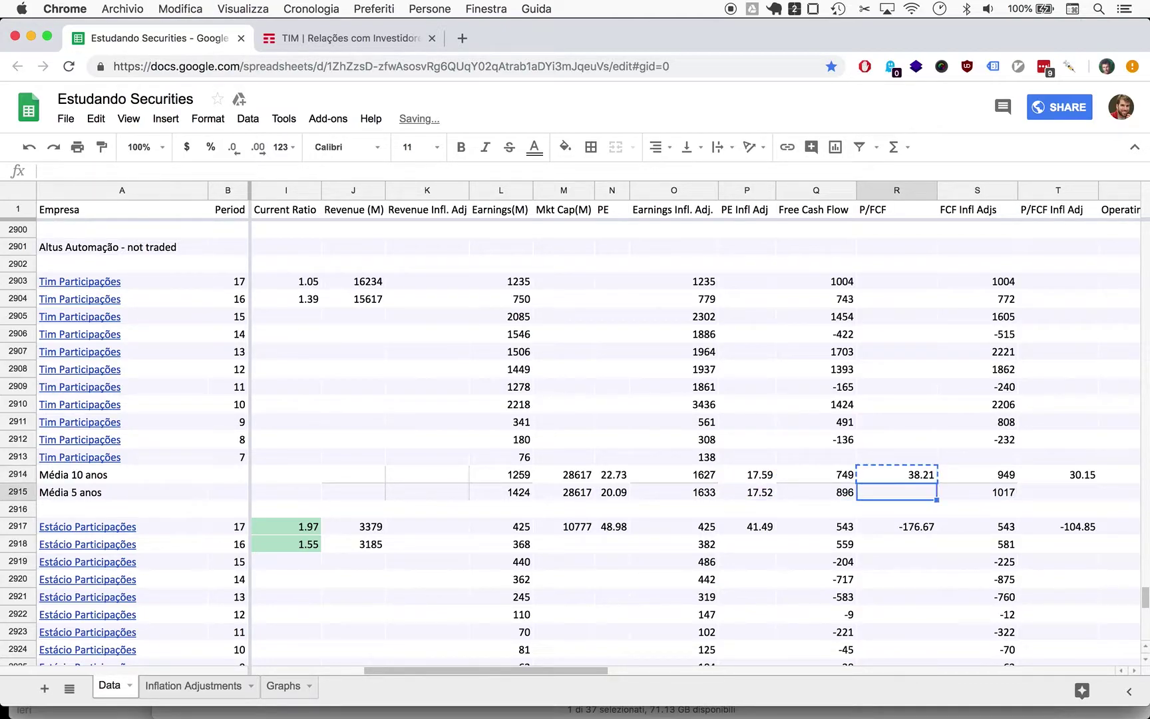
key("ctrl+v")
key("Right")
key("Right")
key("Up")
key("ctrl+c")
key("Down")
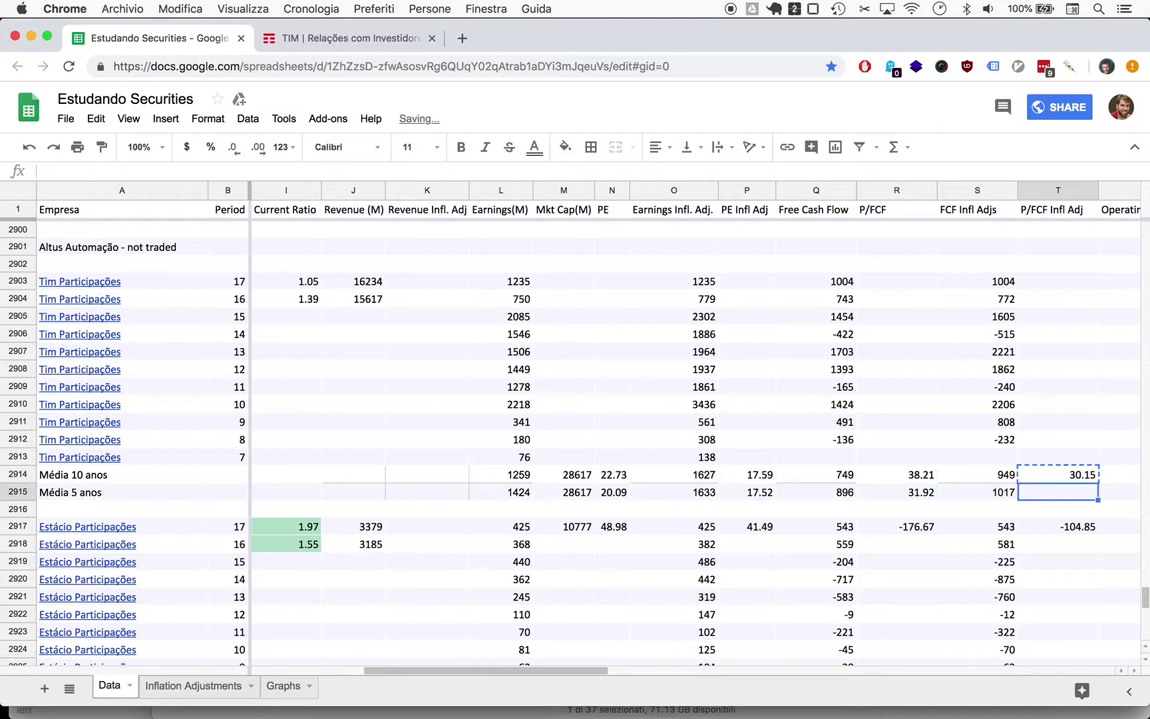
key("ctrl+v")
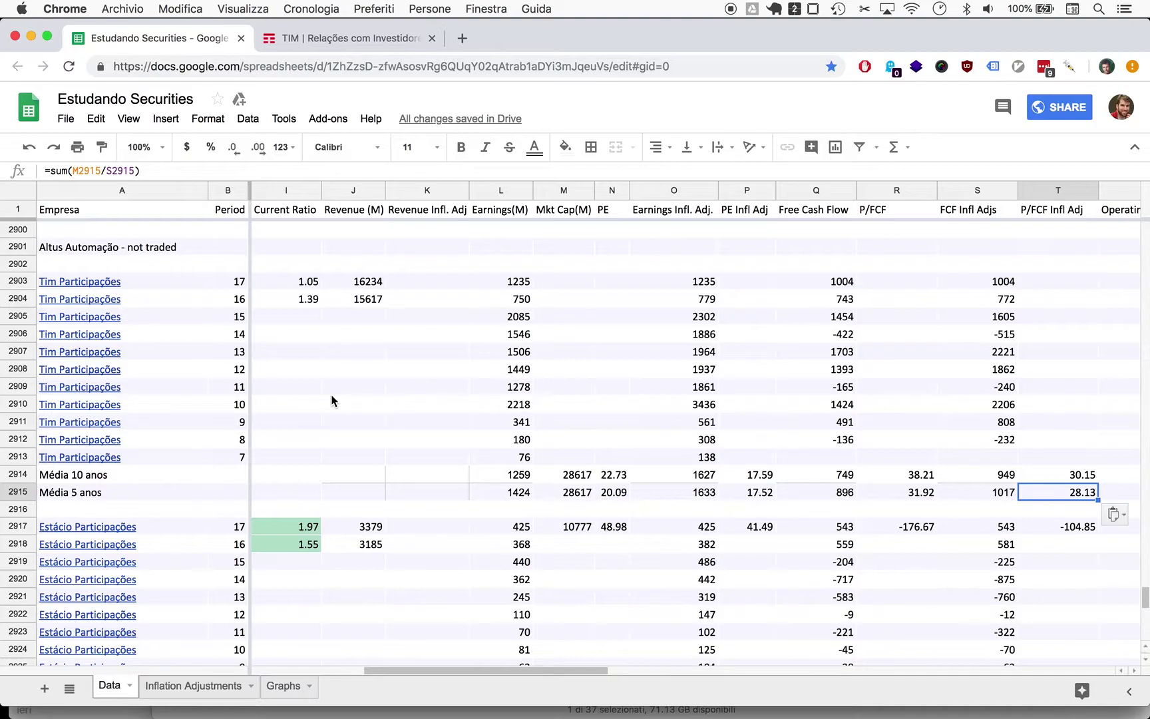
Enter market cap 28617 and PE 22.73 in TIM's 2017 row
left_click(548, 288)
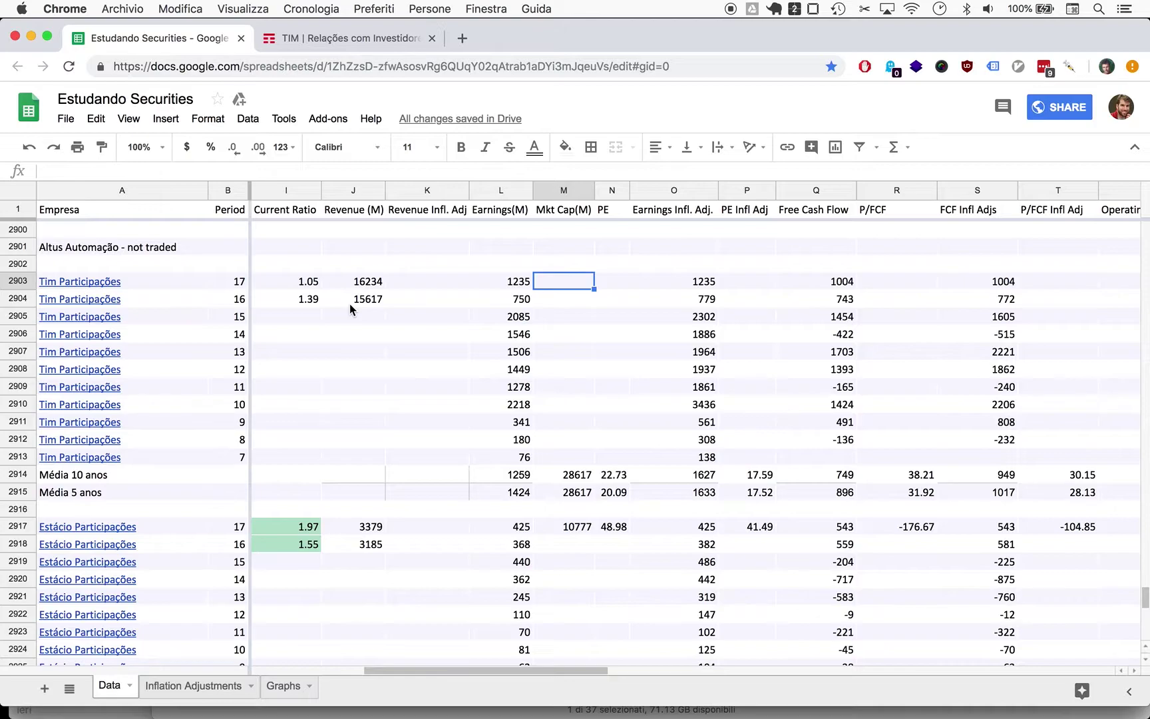
type("28617")
key("Tab")
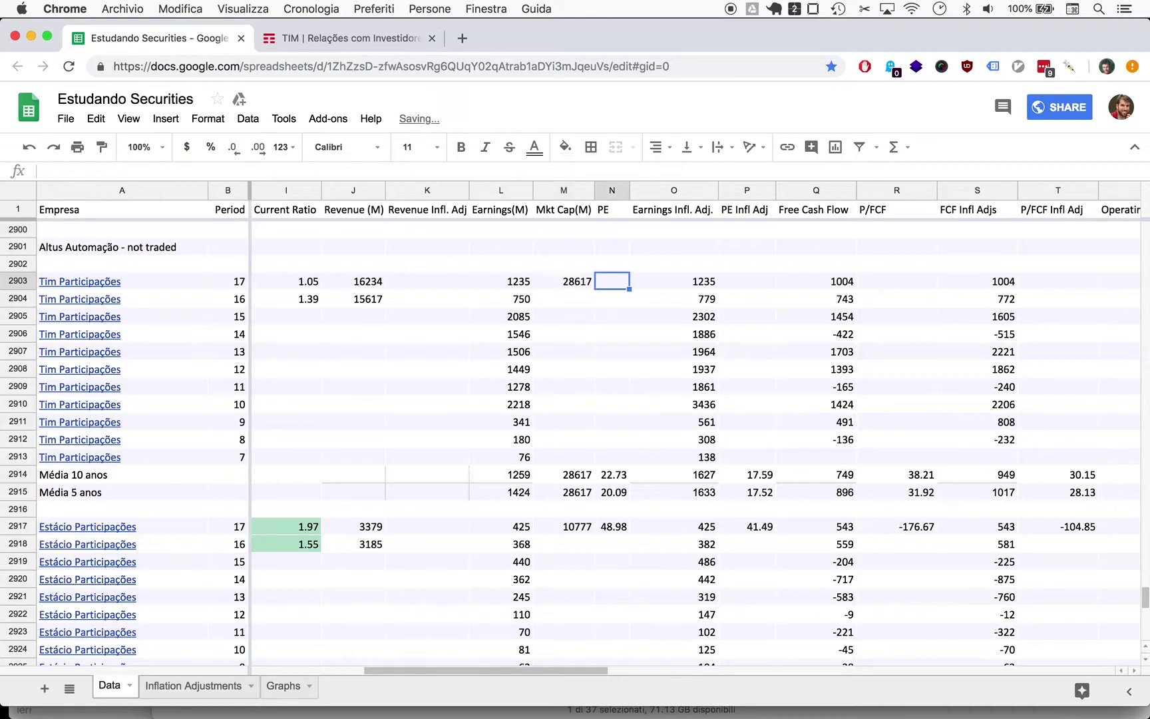
type("22.73")
key("Tab")
key("Tab")
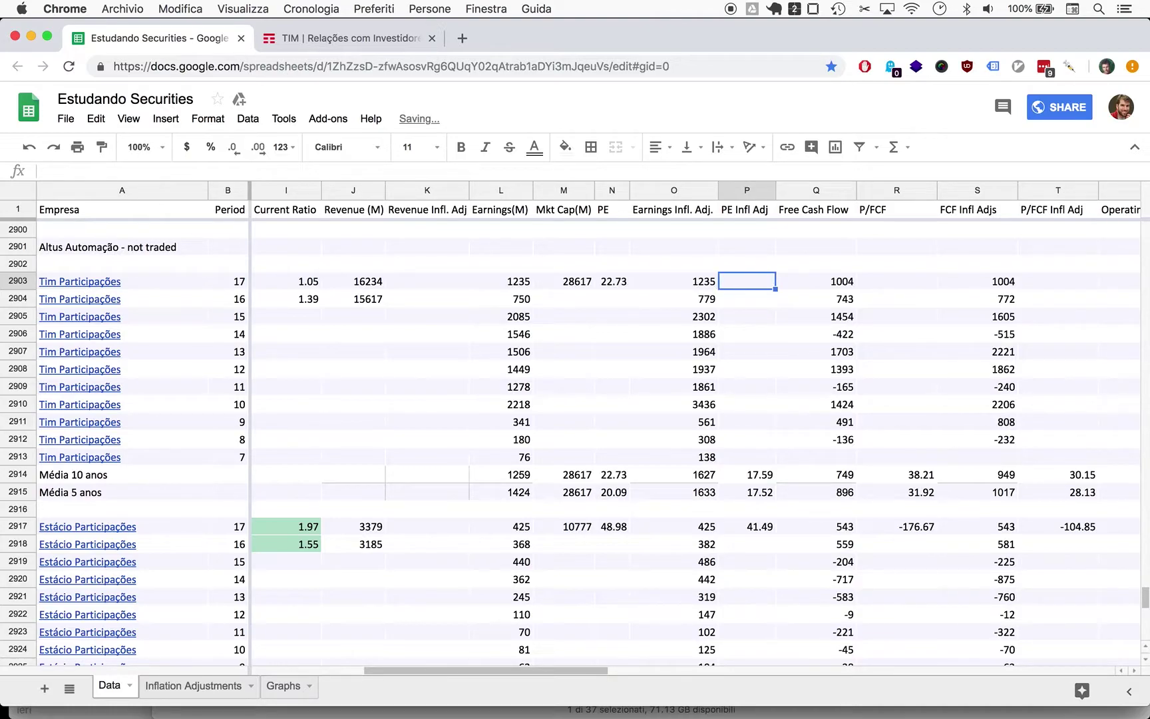
Enter PE Infl Adj 17.59, P/FCF 38.21 and P/FCF Infl Adj 30.15 for 2017
type("17.59")
key("Tab")
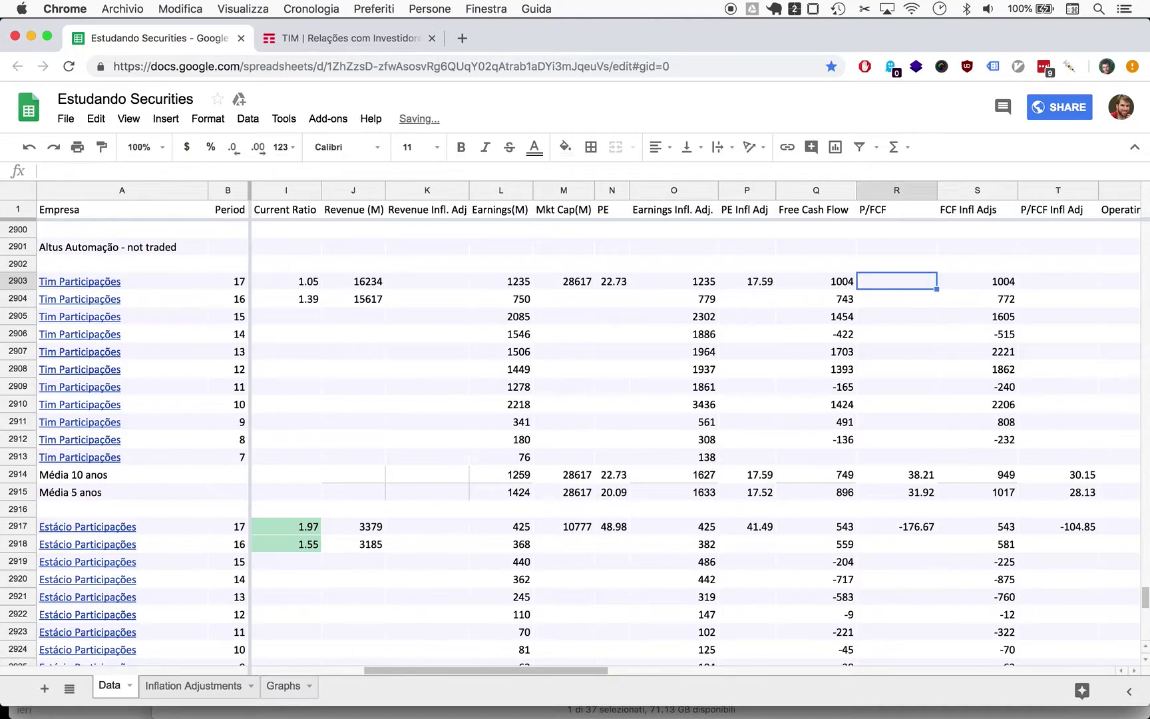
type("38.21")
key("Tab")
key("Tab")
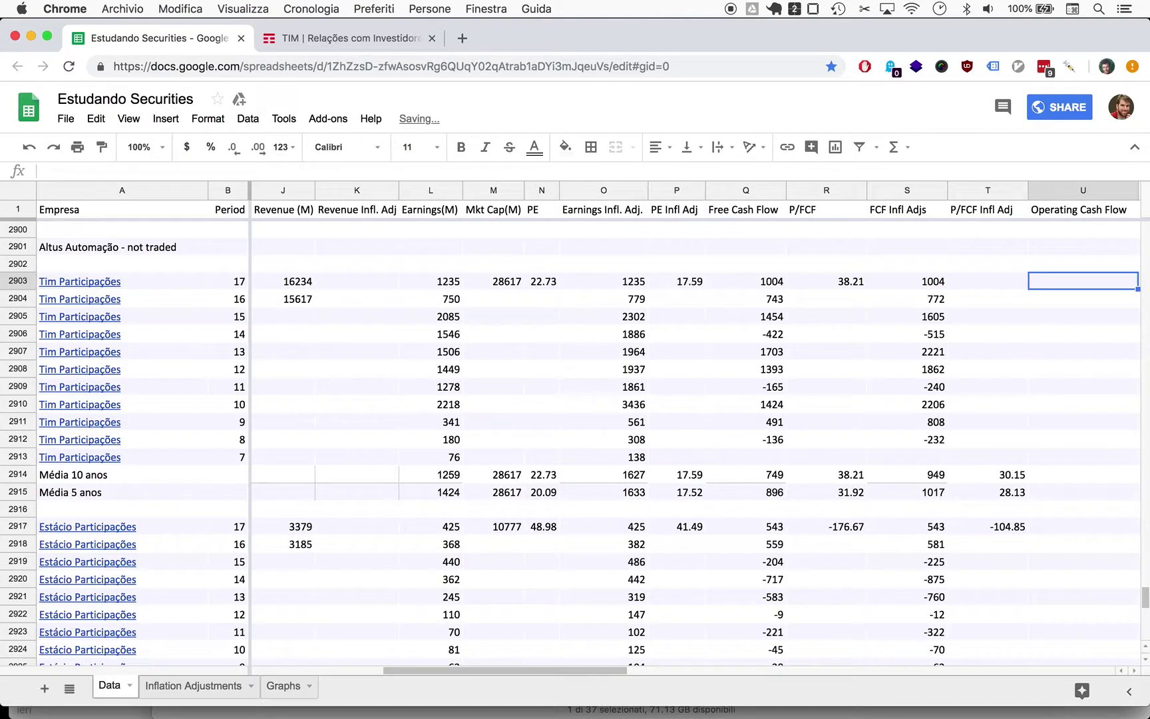
type("30.16")
key("Return")
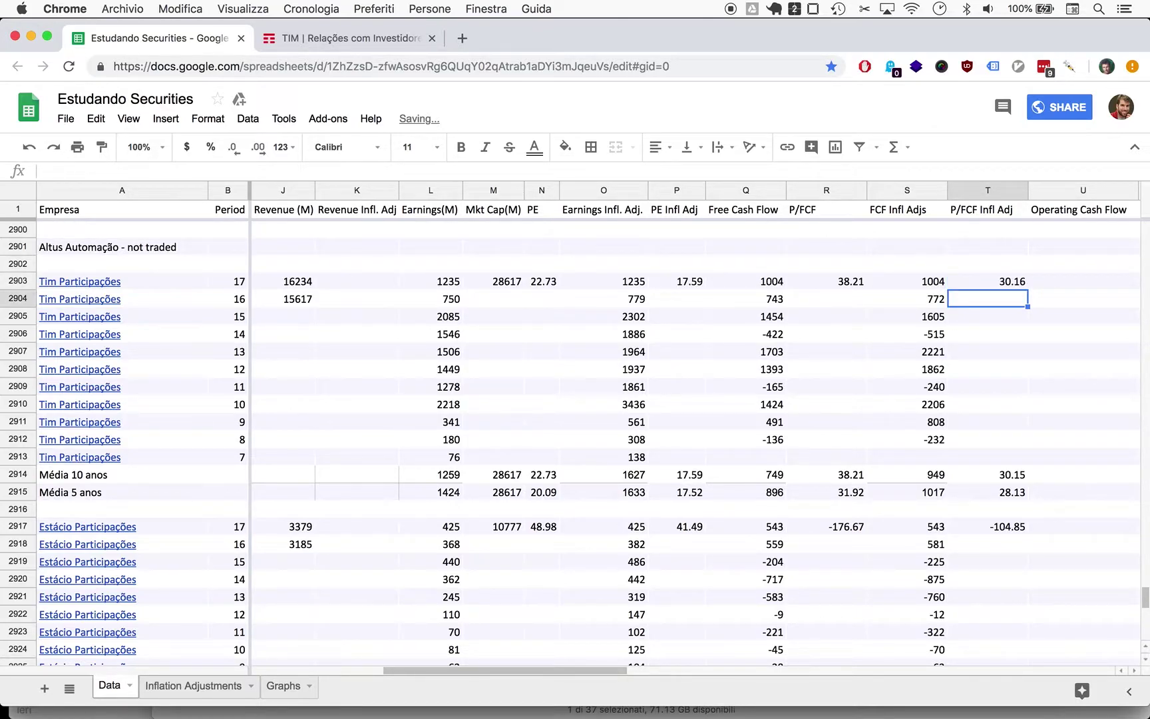
left_click(988, 281)
type("30.15")
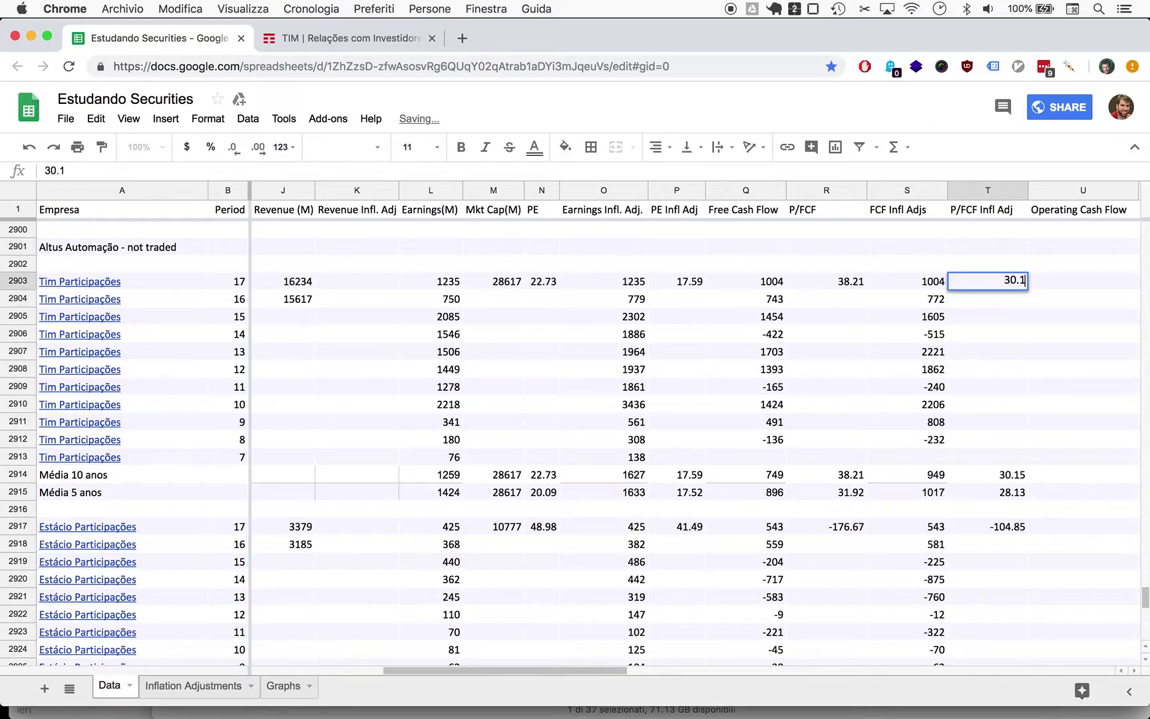
key("Return")
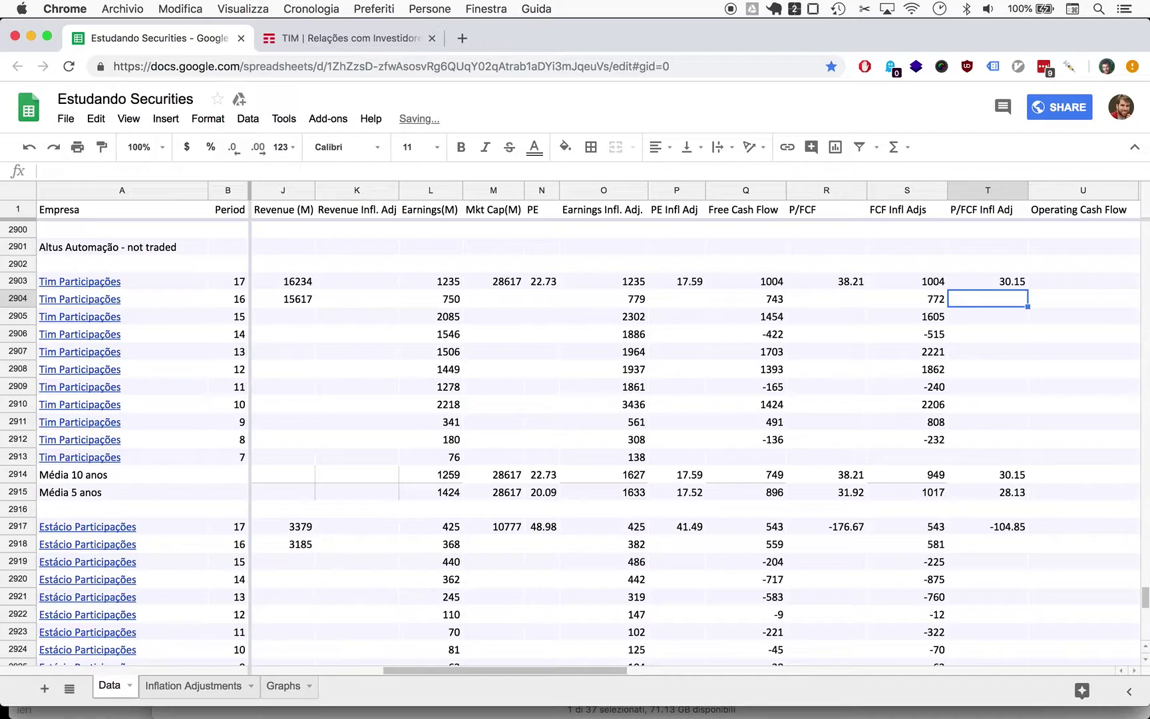